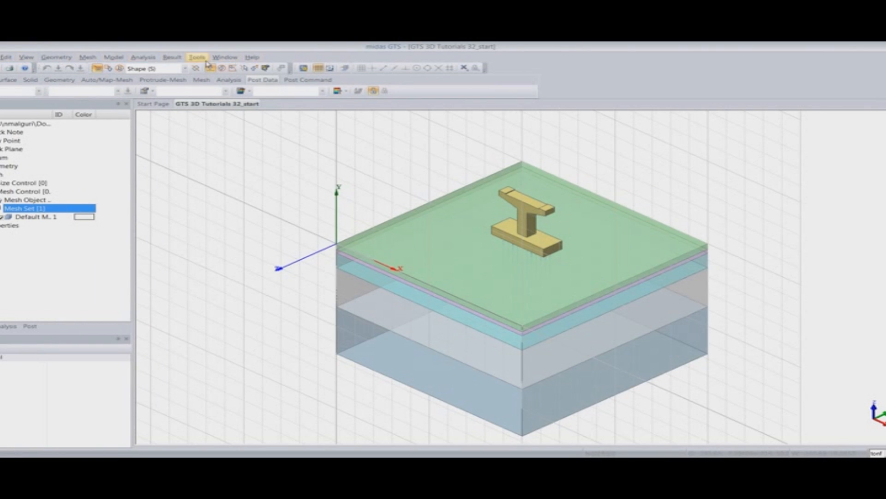
left_click(58, 58)
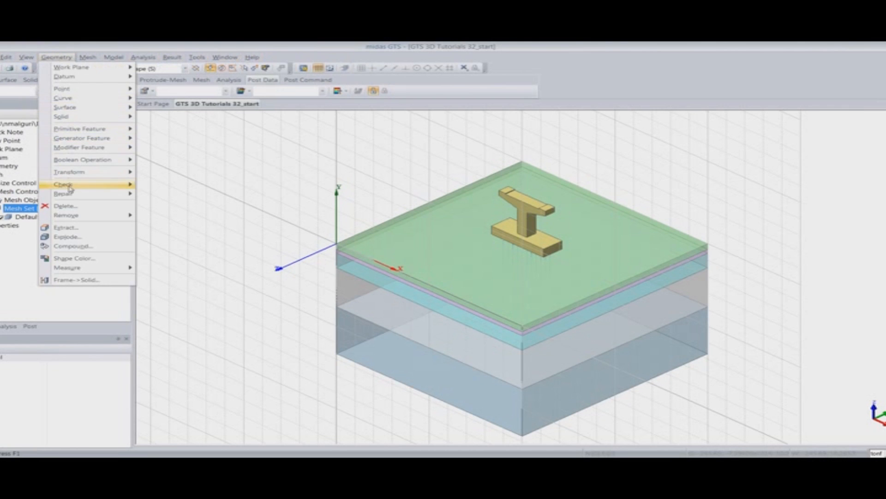
mouse_move(83, 59)
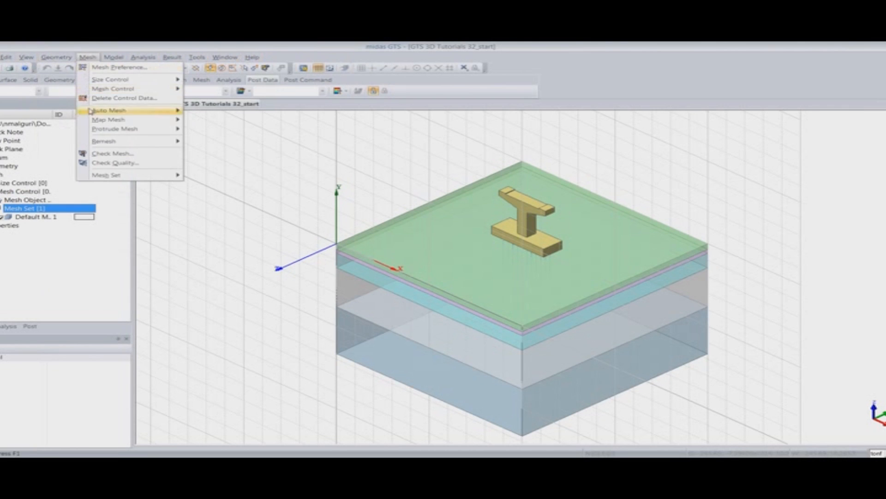
mouse_move(113, 56)
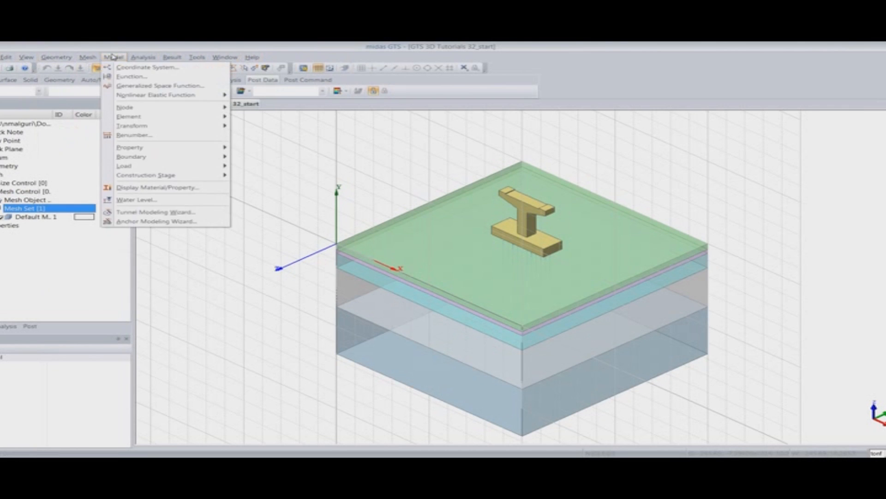
mouse_move(143, 147)
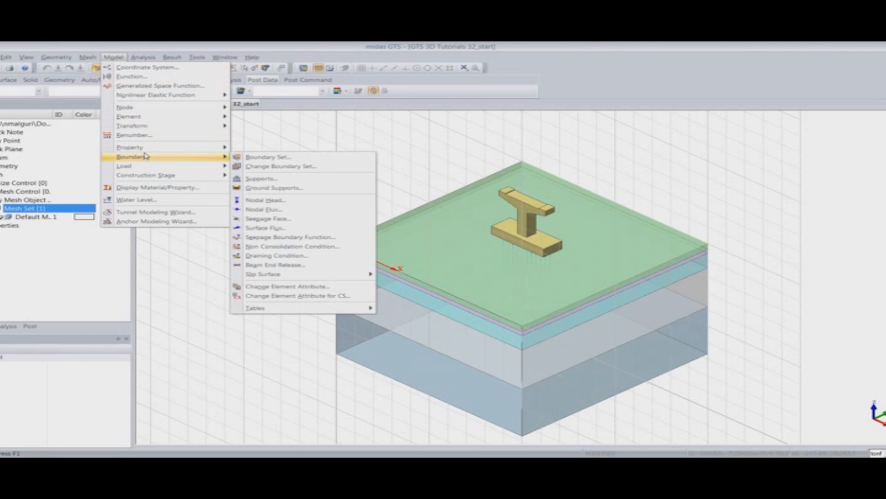
left_click(131, 44)
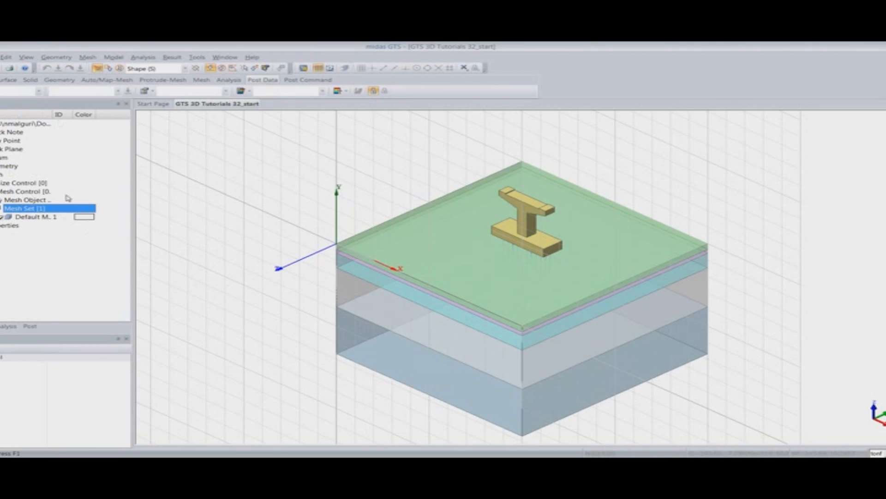
middle_click_drag(307, 336, 330, 297)
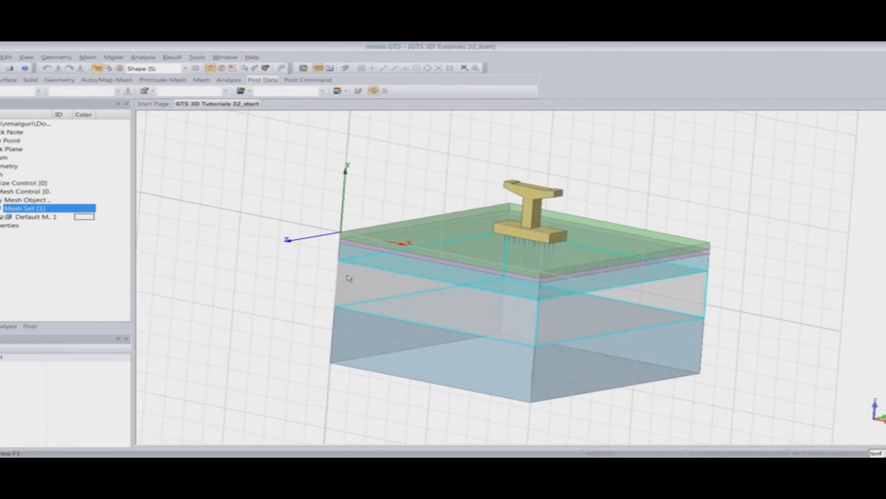
middle_click_drag(340, 218, 405, 247)
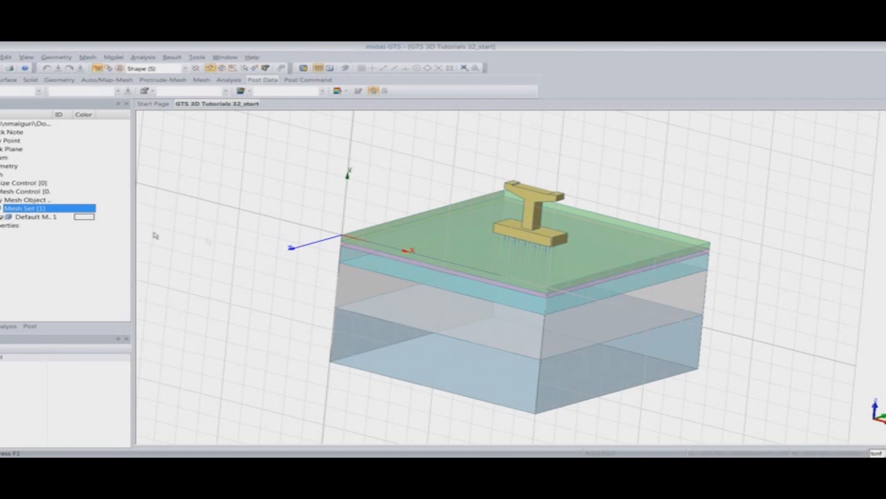
Step: Review the model's solids by showing Hard Rock, Soft Rock, Weathered Rock, Sand, Clay and Pier one at a time
double_click(1, 167)
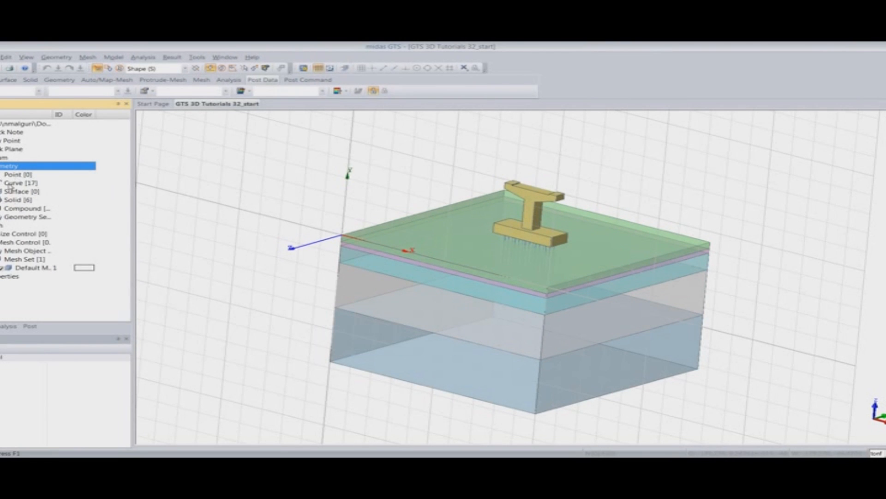
double_click(7, 200)
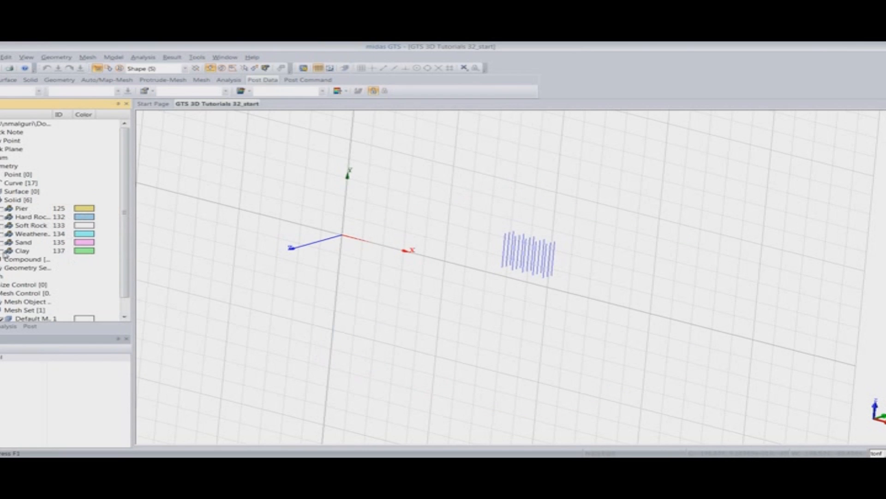
left_click(1, 218)
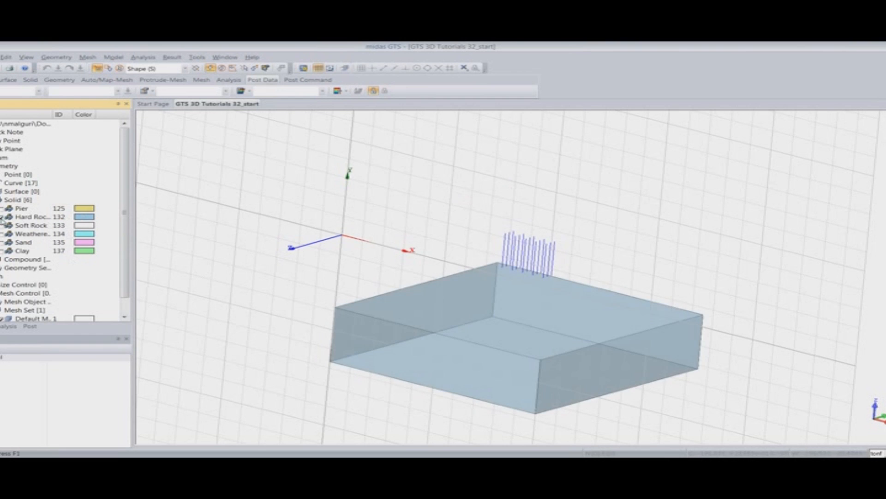
left_click(2, 226)
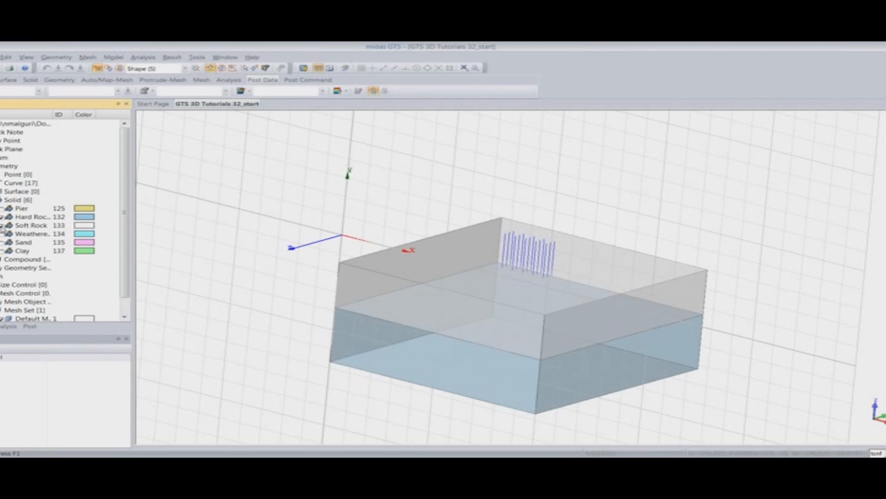
left_click(2, 234)
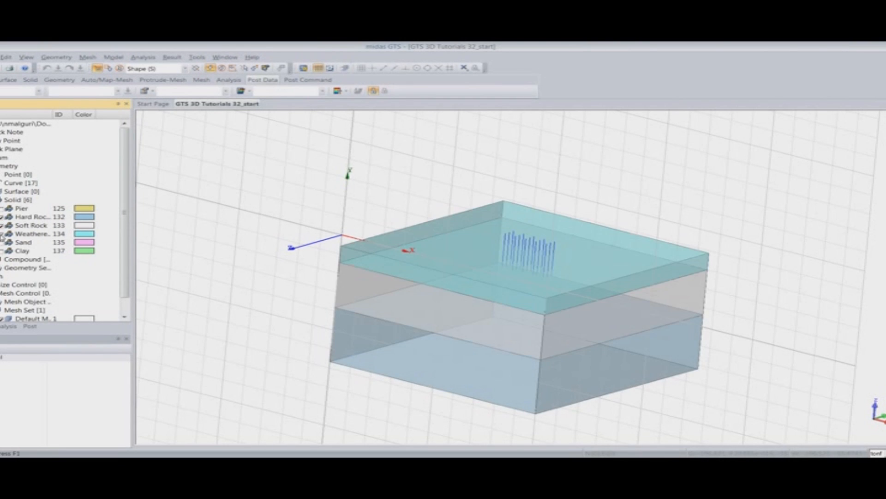
left_click(2, 242)
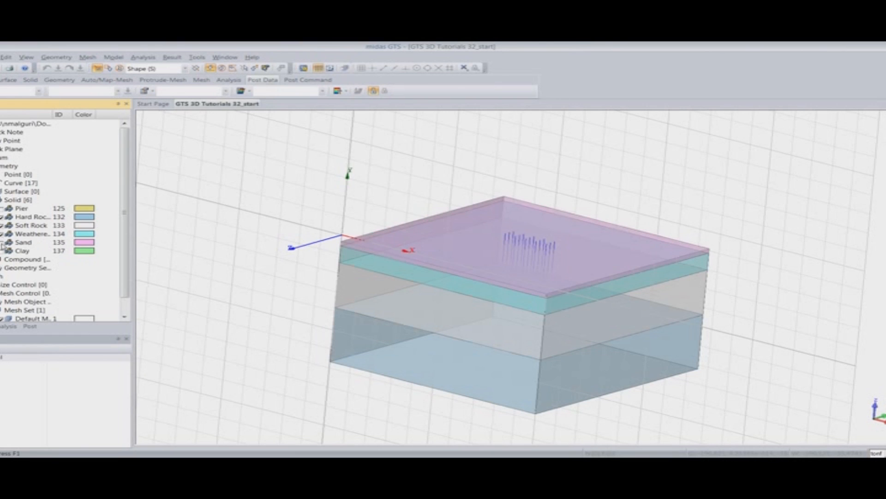
left_click(2, 250)
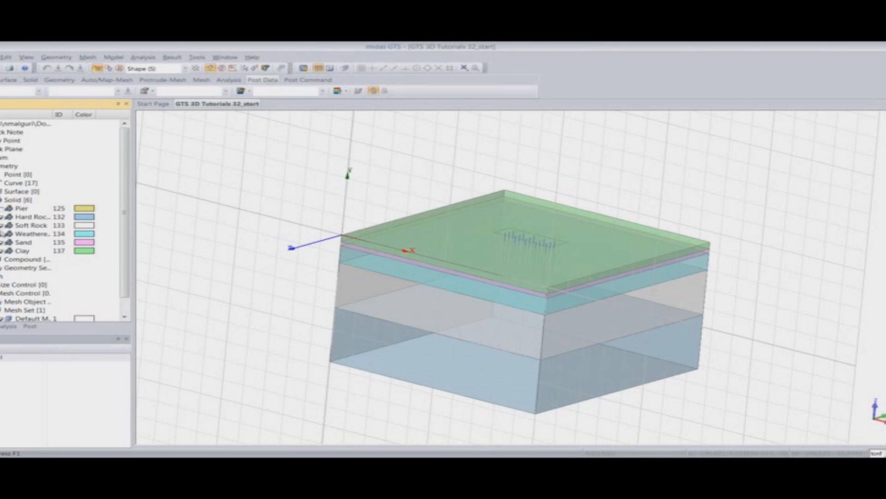
left_click(2, 209)
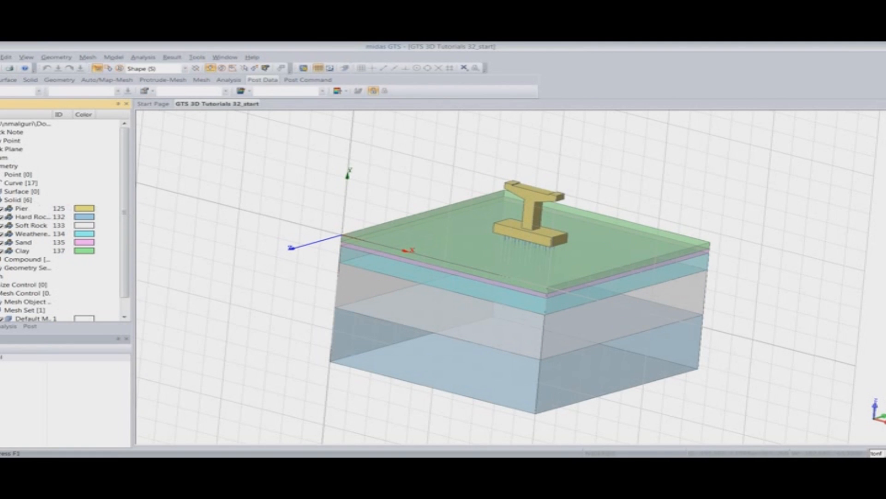
left_click(1, 200)
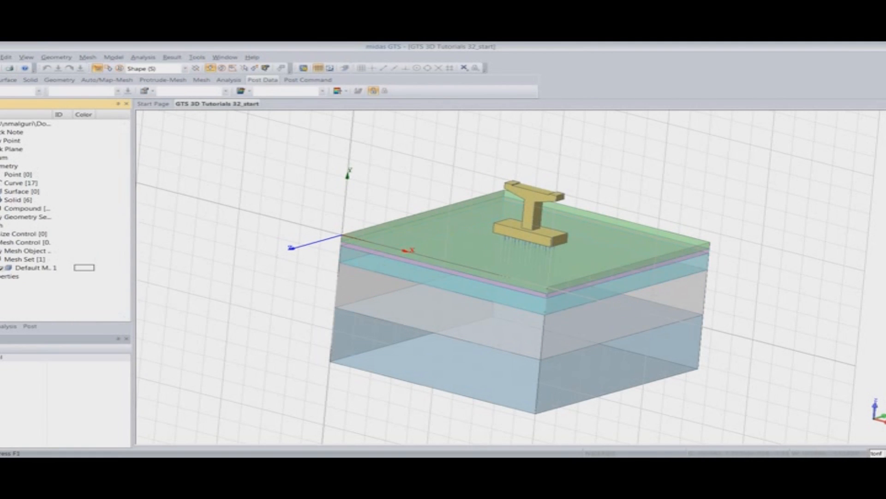
Step: Hide all the solids so only the pile lines stay in view, and list the geometry's curves
left_click(1, 200)
middle_click_drag(514, 265, 531, 250)
left_click(2, 182)
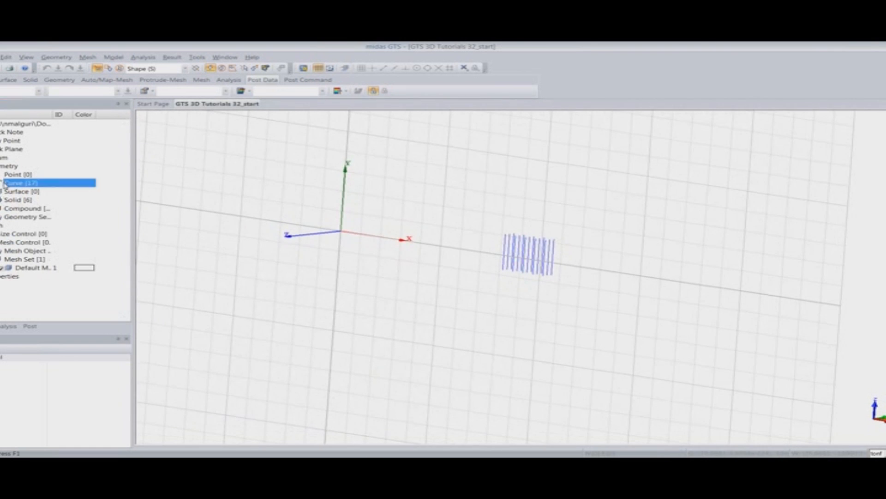
left_click(1, 183)
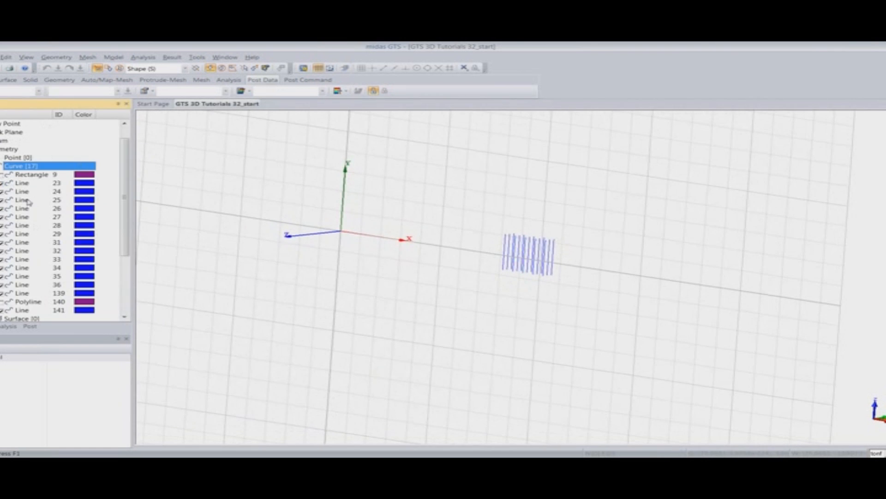
Step: Select the pile lines one after another in the curve list to examine them, and show the solids again
left_click(34, 185)
left_click(33, 192)
left_click(32, 199)
left_click(33, 209)
left_click(34, 217)
left_click(35, 234)
left_click(37, 251)
left_click(37, 260)
left_click(39, 277)
left_click(40, 285)
left_click(45, 293)
left_click(64, 250)
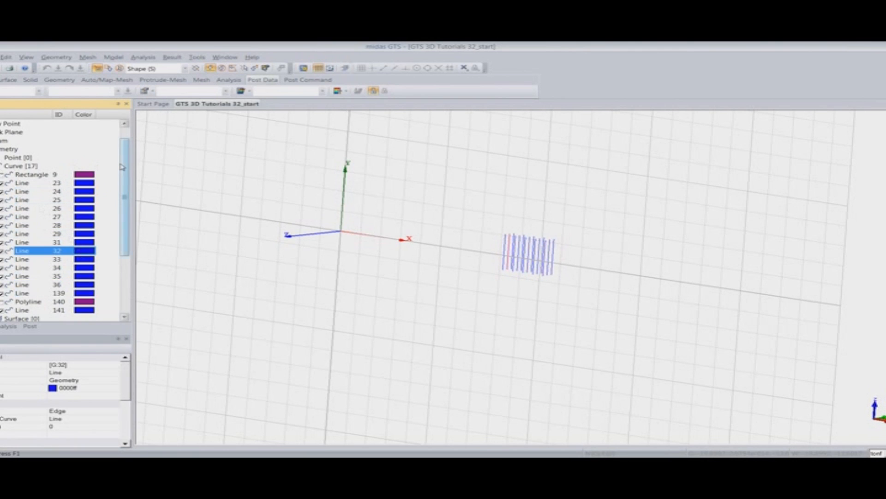
scroll(124, 198, "down", 3)
left_click(1, 260)
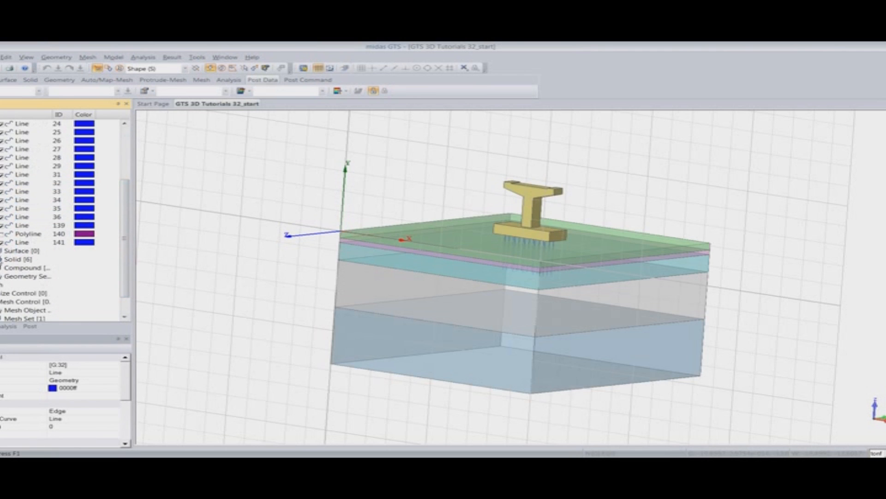
Step: Open the list of materials defined in the model
left_click(110, 58)
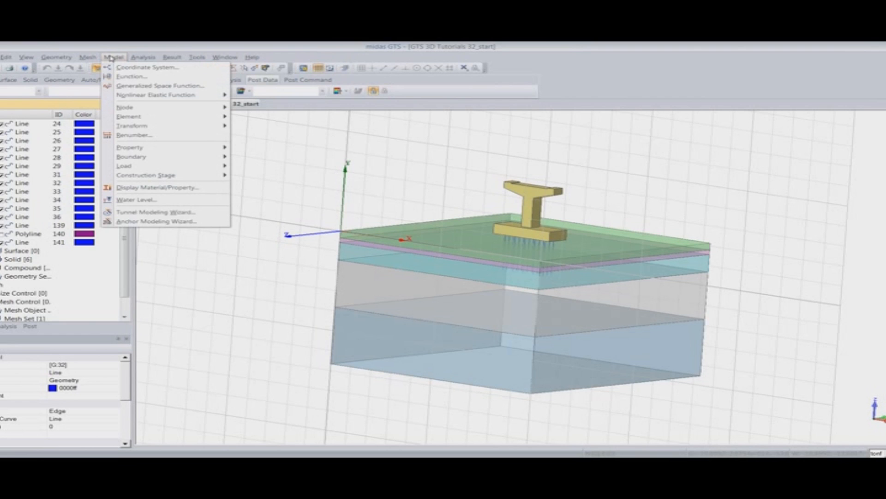
mouse_move(150, 146)
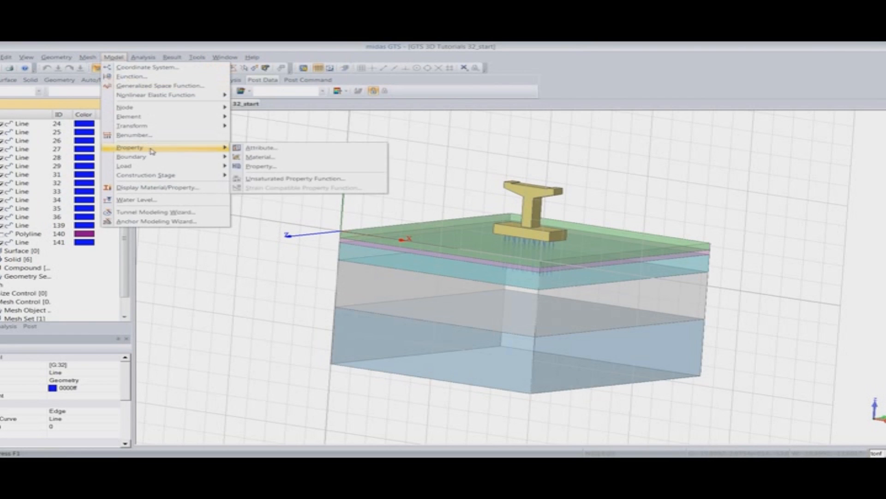
left_click(282, 158)
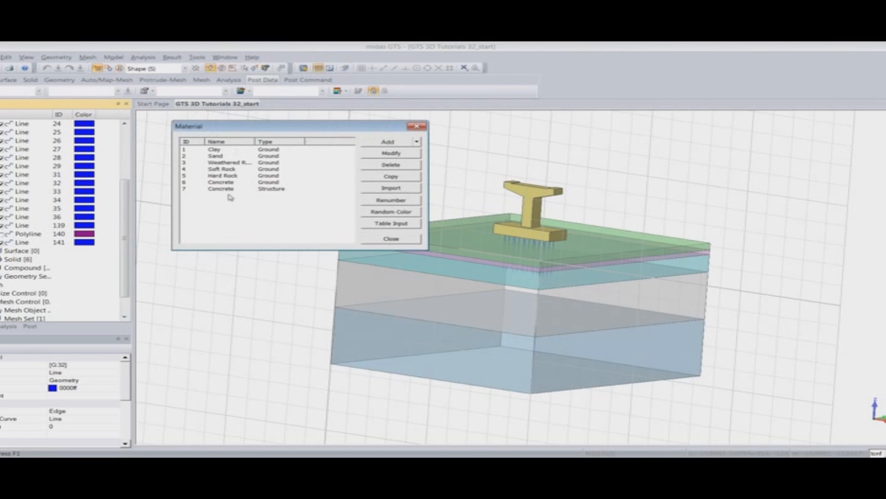
Step: Examine the Mohr Coulomb and Modified Mohr-Coulomb constitutive models for a new ground material, and discard the material
left_click(417, 141)
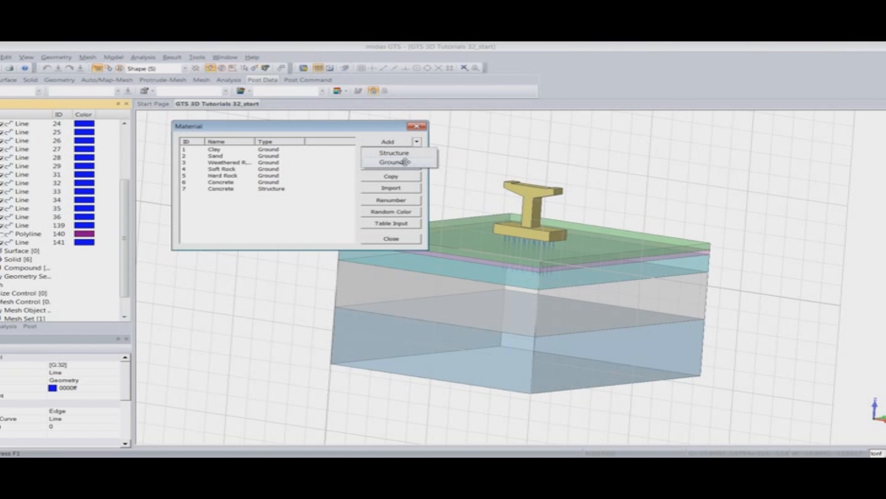
left_click(403, 162)
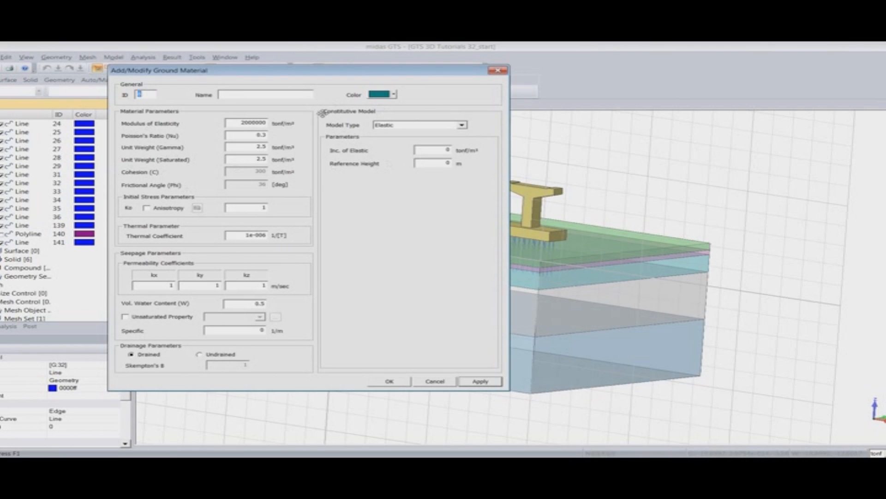
left_click(463, 126)
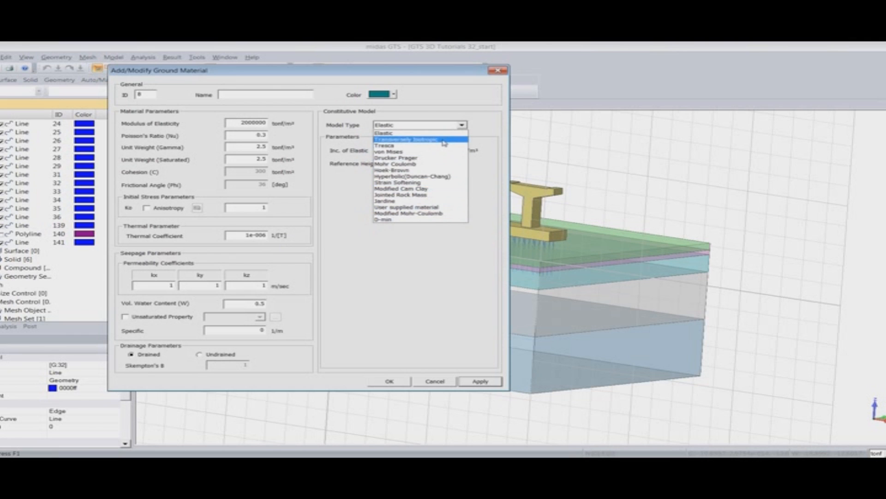
left_click(425, 165)
left_click(462, 125)
left_click(426, 214)
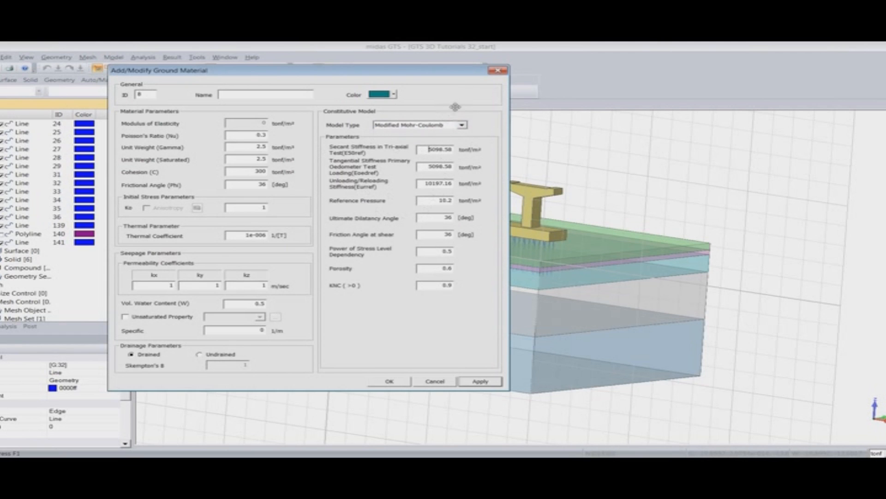
left_click(498, 71)
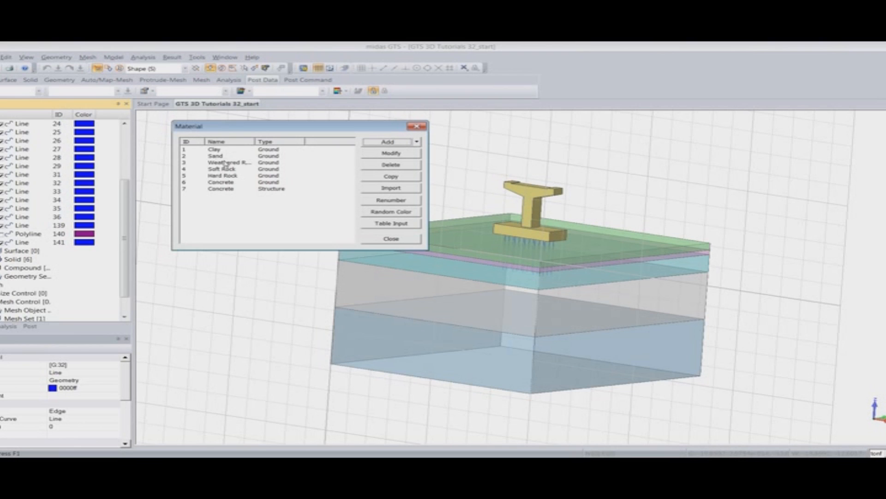
Step: Widen the material list's Name column, review the Clay material's parameters, and close the material list
left_click_drag(254, 141, 269, 141)
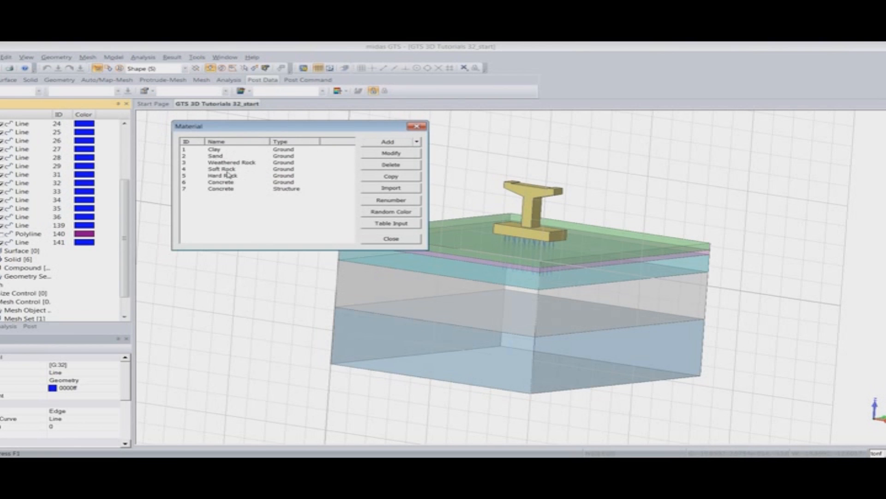
left_click(225, 156)
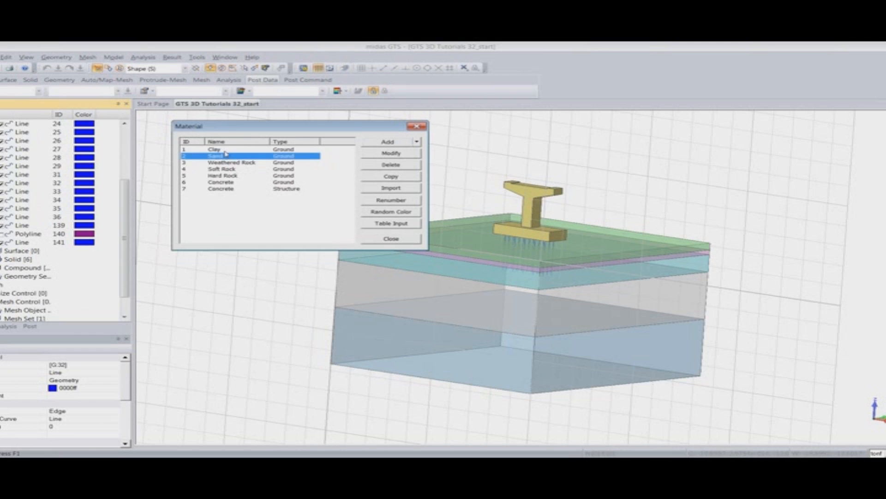
left_click(226, 151)
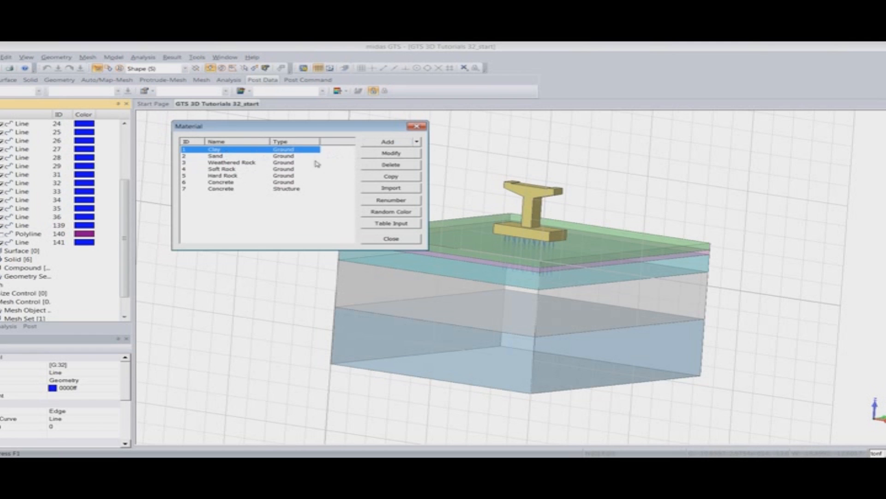
double_click(283, 150)
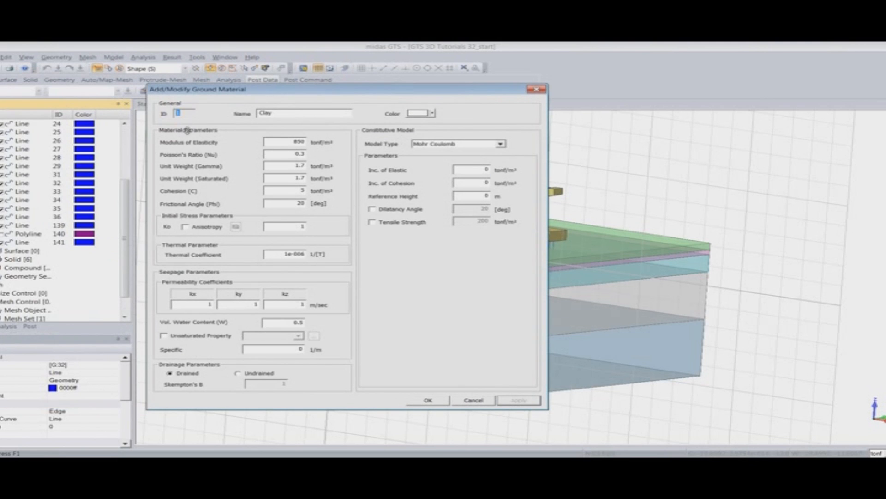
left_click(537, 89)
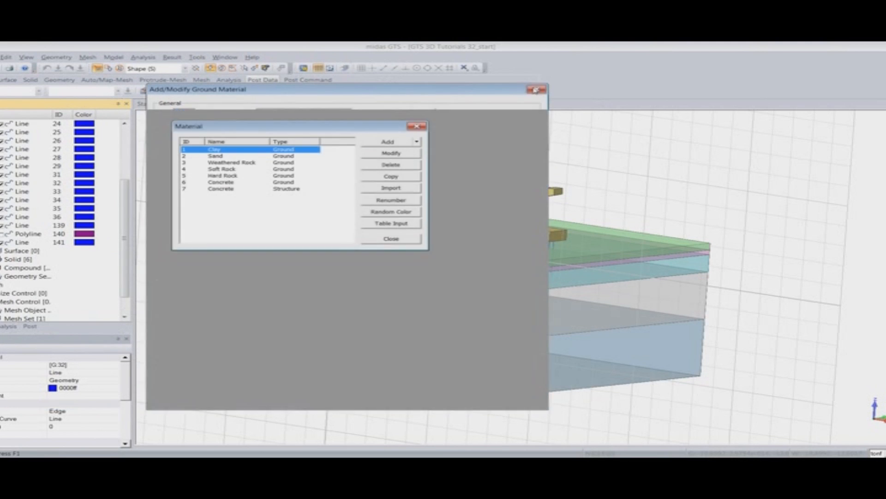
left_click(415, 126)
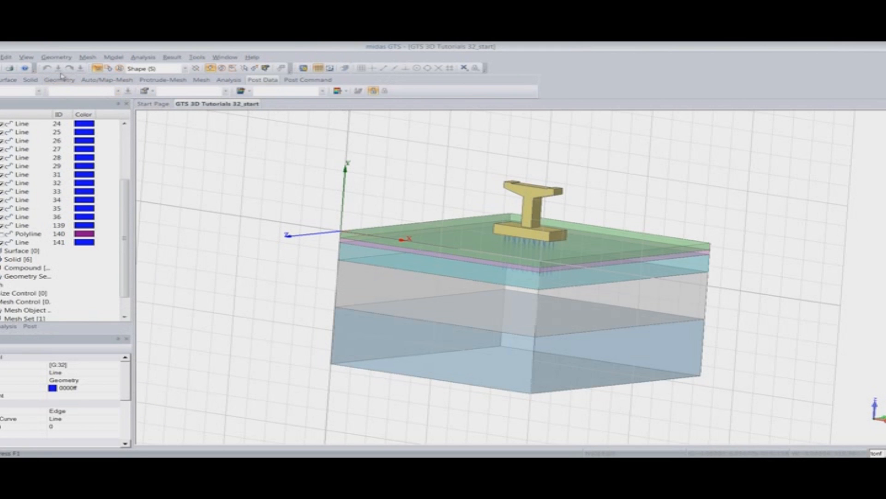
Step: Add a solid attribute named clay that uses the Clay material
left_click(113, 57)
mouse_move(161, 150)
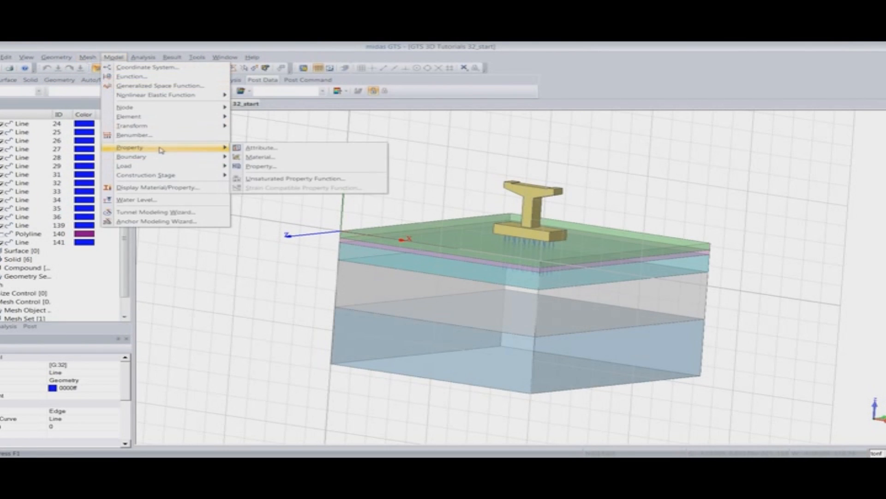
left_click(278, 148)
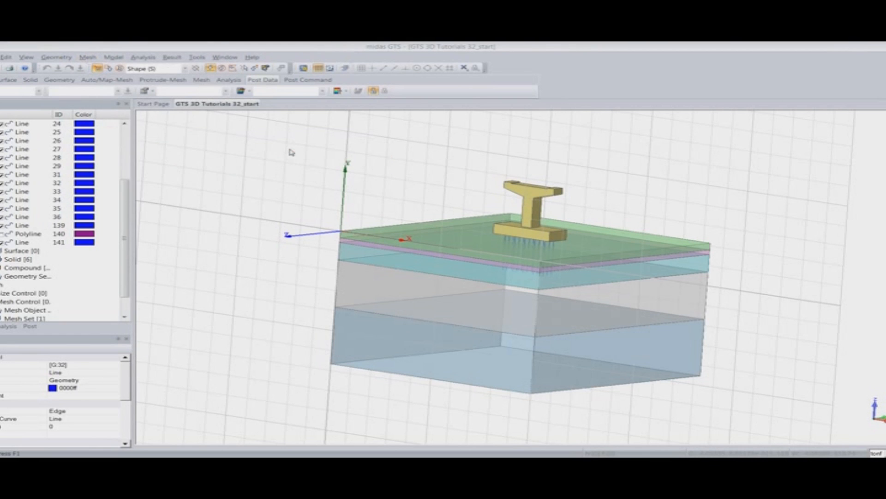
left_click(340, 133)
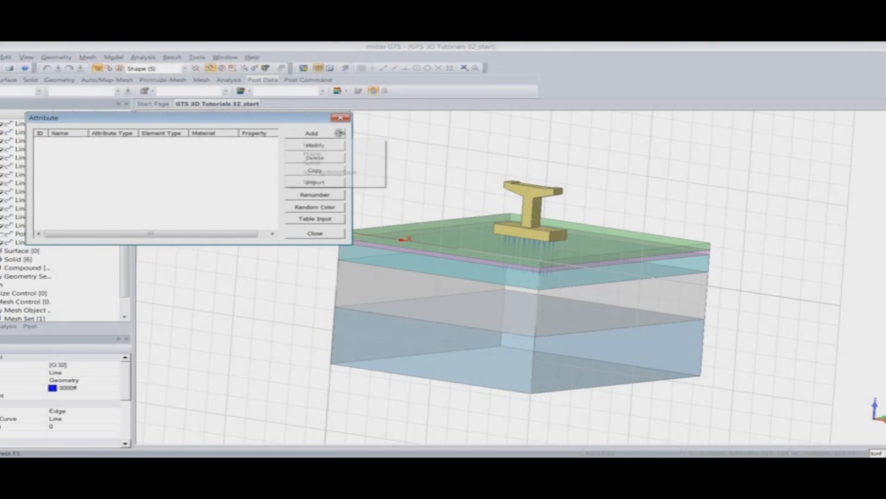
left_click(332, 163)
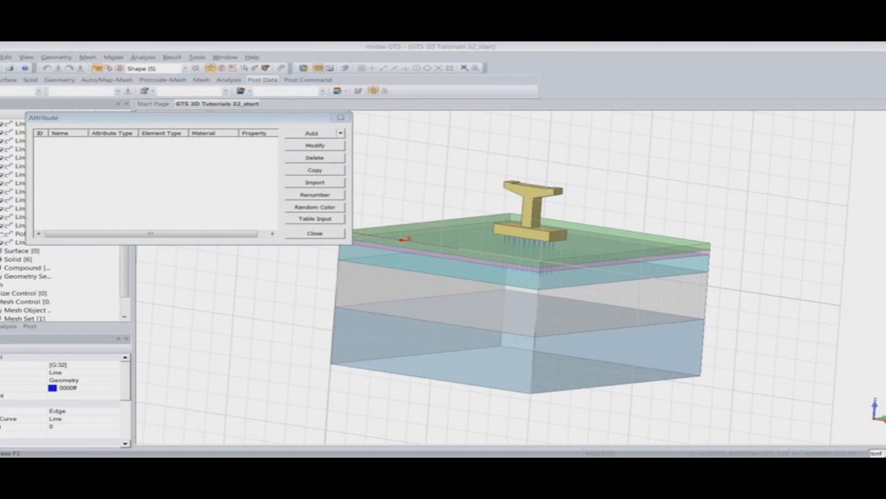
type("clay")
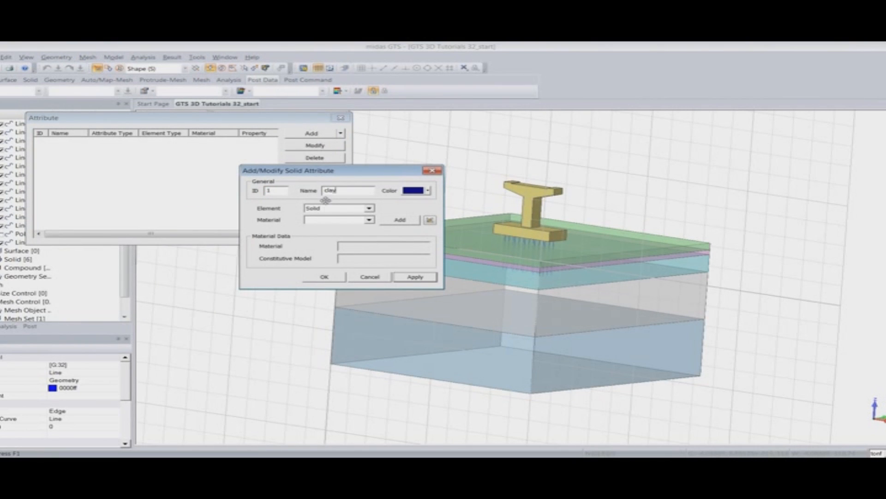
left_click(327, 220)
left_click(326, 228)
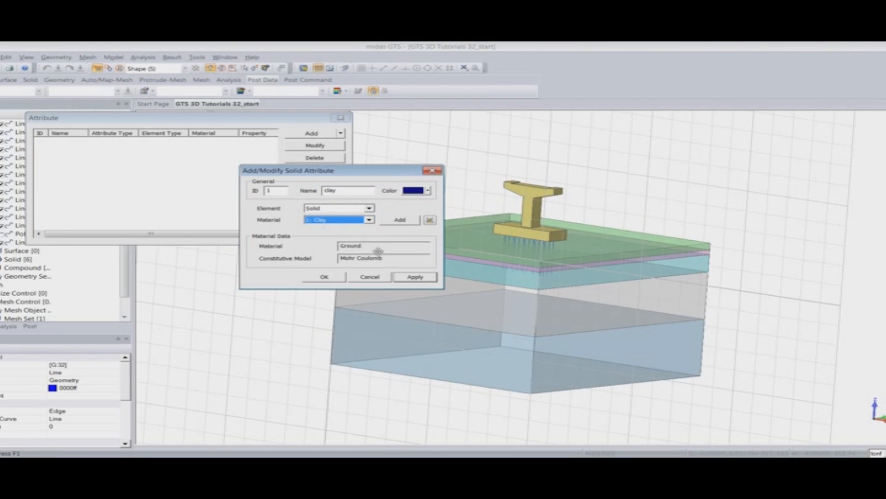
left_click(415, 277)
Step: Add a solid attribute named sand that uses the Sand material
double_click(330, 190)
type("sand")
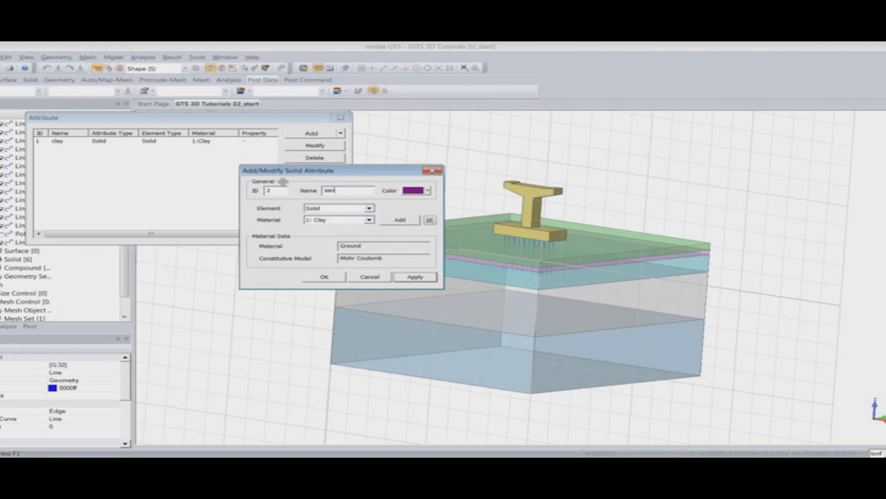
left_click(328, 219)
left_click(329, 234)
left_click(415, 277)
Step: Add a solid attribute named weathered rock that uses the Weathered Rock material
double_click(330, 191)
type("weathered rock")
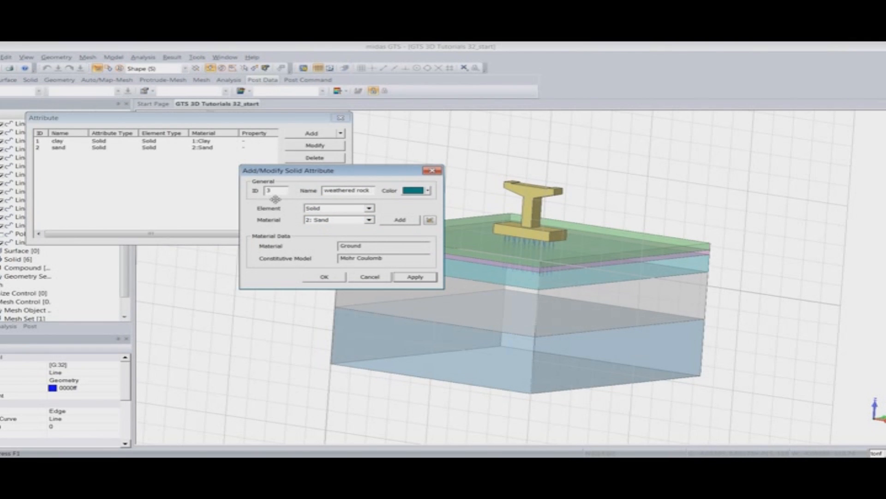
left_click(328, 220)
left_click(329, 240)
left_click(397, 277)
Step: Add a solid attribute named soft rock that uses the Soft Rock material
left_click_drag(370, 191, 277, 190)
type("soft c")
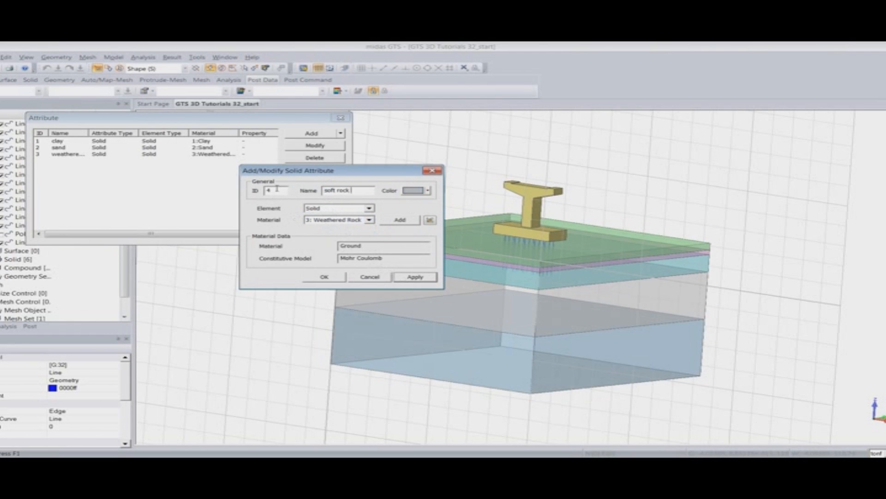
left_click(339, 220)
left_click(328, 246)
left_click(415, 277)
Step: Add a solid attribute named hard rock that uses the Hard Rock material
left_click_drag(367, 192, 241, 182)
type("gar")
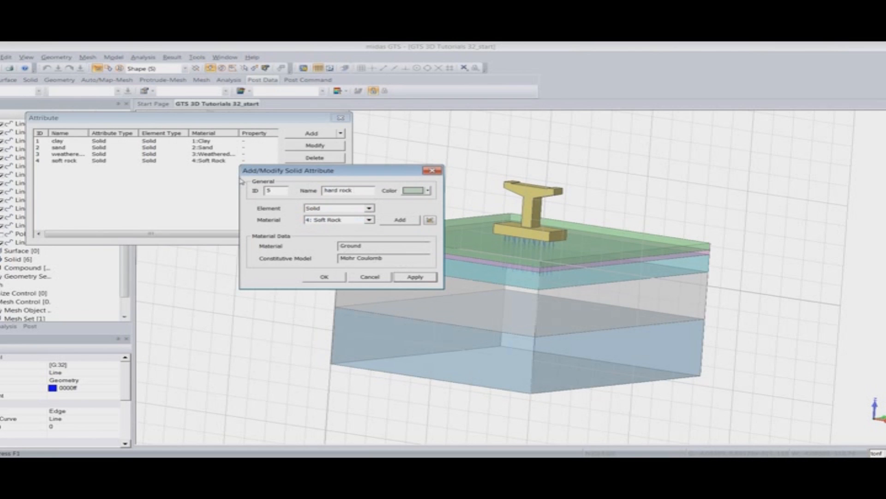
left_click(362, 220)
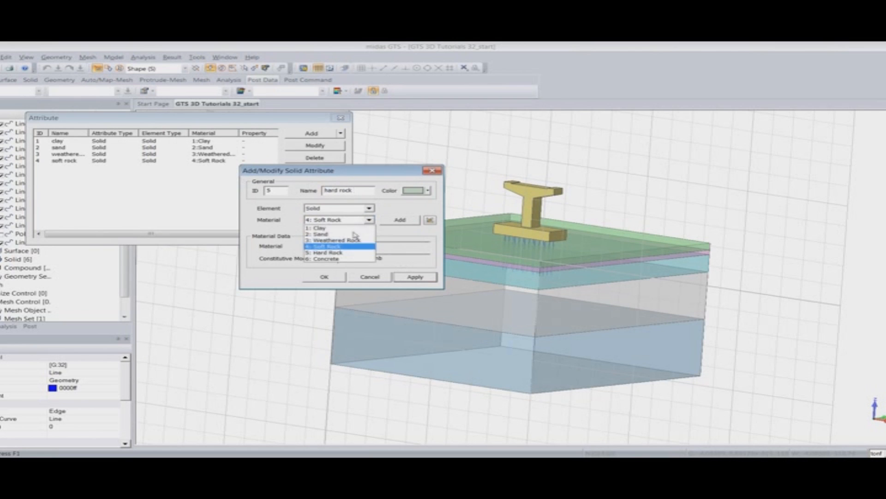
left_click(329, 252)
left_click(415, 277)
Step: Add a solid attribute named pier that uses the Concrete ground material, and finish adding solid attributes
left_click_drag(367, 193, 292, 185)
type("pier")
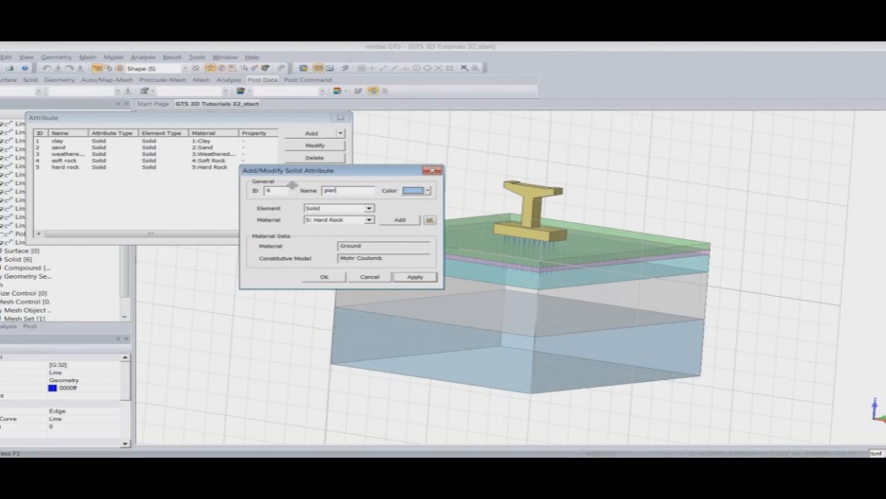
left_click(339, 220)
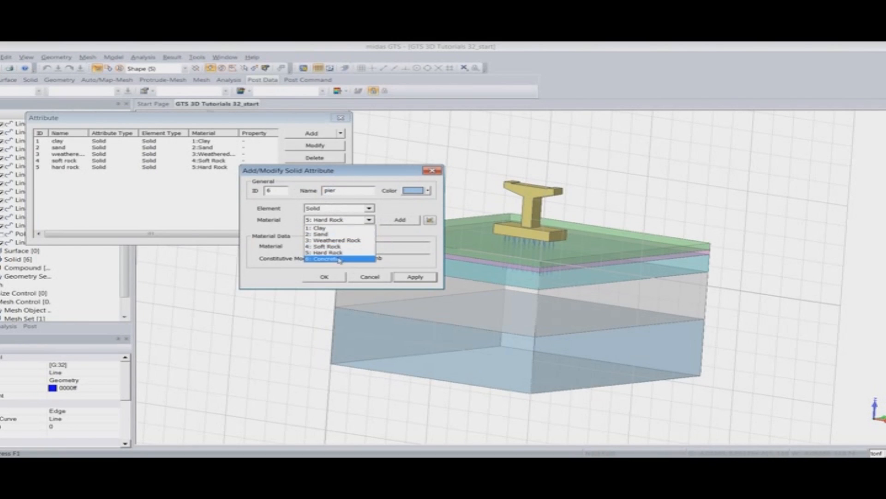
left_click(340, 259)
left_click(405, 279)
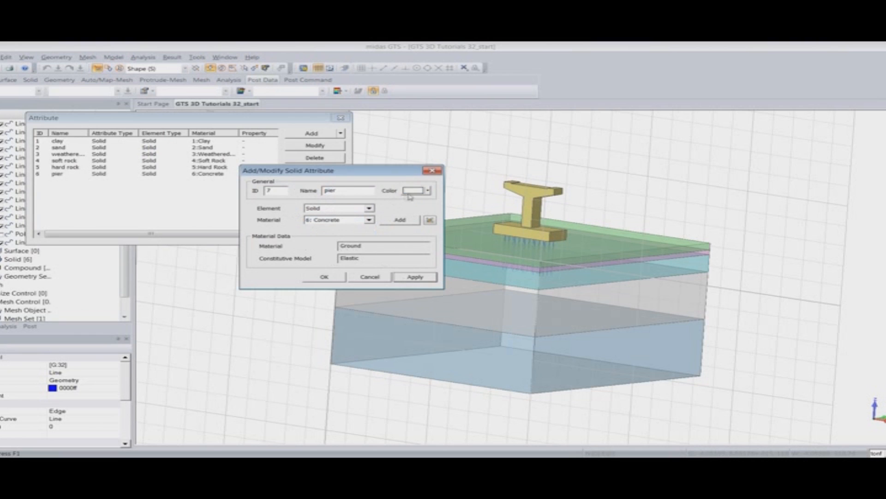
left_click(432, 171)
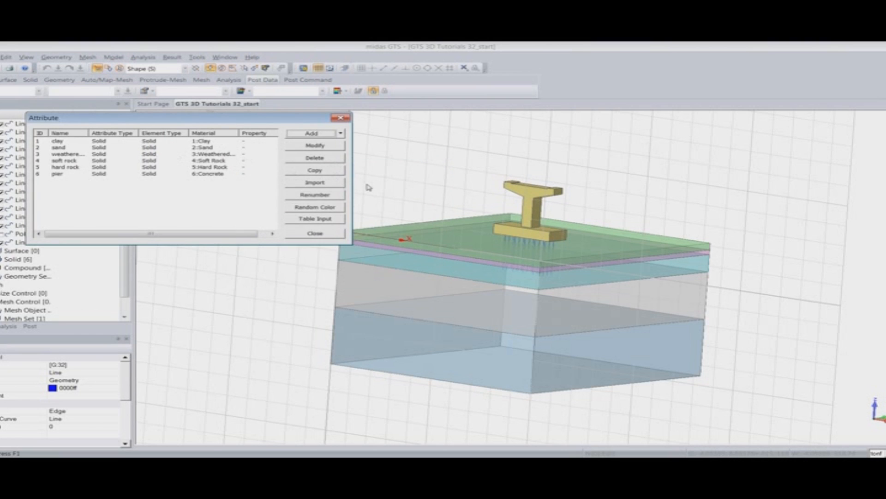
Step: Start a line attribute named Pile with the Beam element type and the Concrete structure material
left_click(341, 134)
left_click(323, 145)
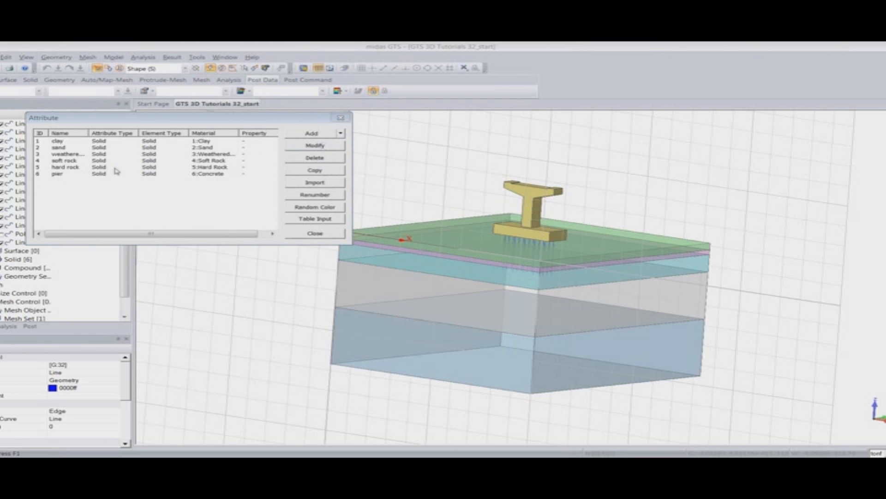
left_click_drag(56, 234, 303, 105)
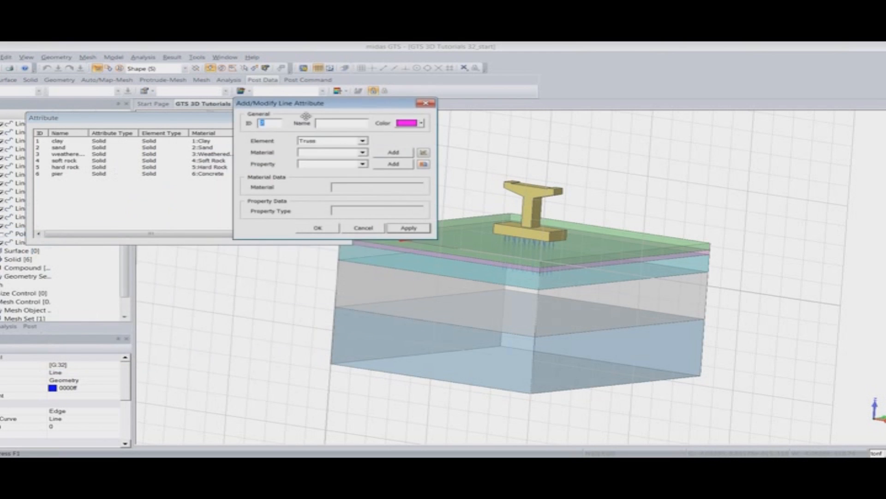
left_click(322, 123)
left_click(318, 141)
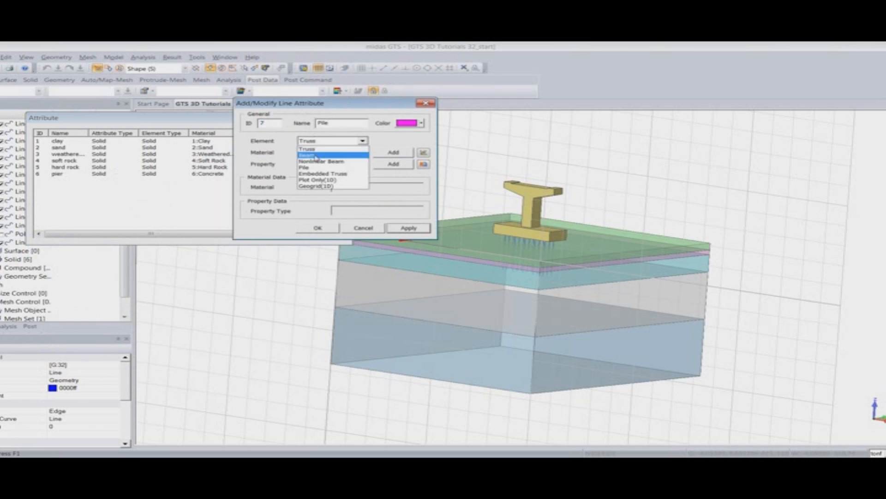
left_click(308, 156)
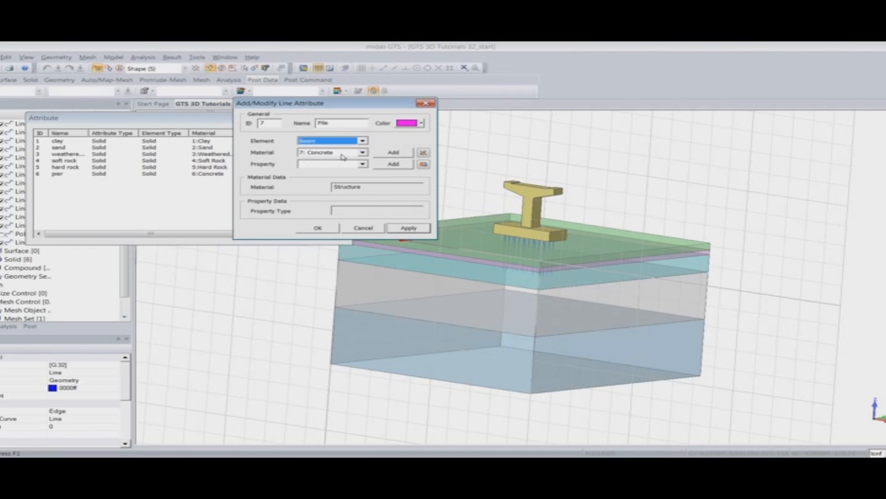
left_click(360, 165)
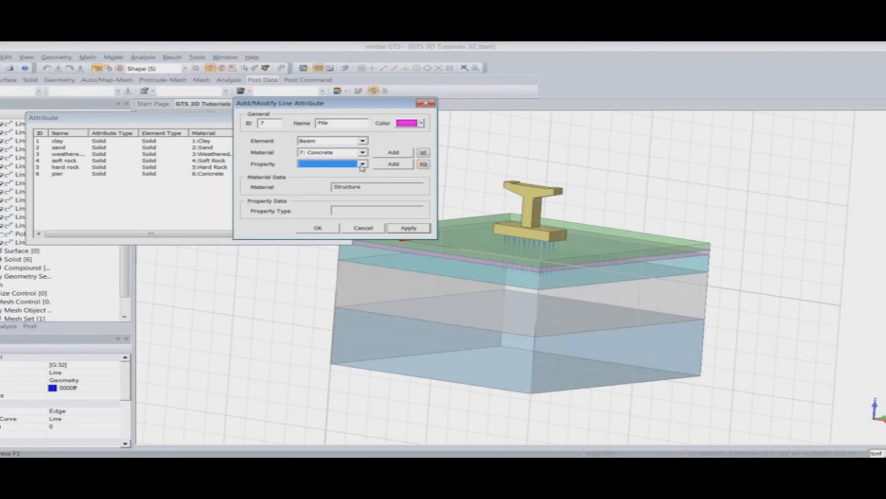
Step: Create a beam property for the pile with a Solid Round library section 1.5 m in diameter
left_click(388, 165)
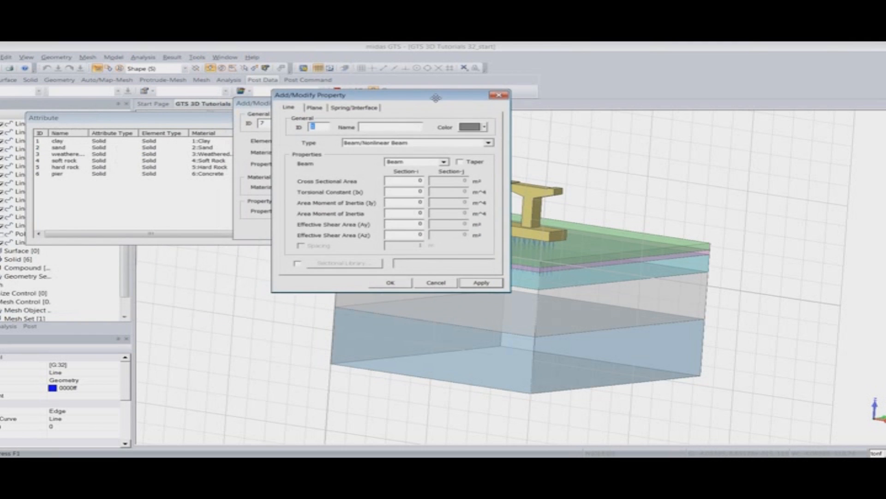
left_click(297, 263)
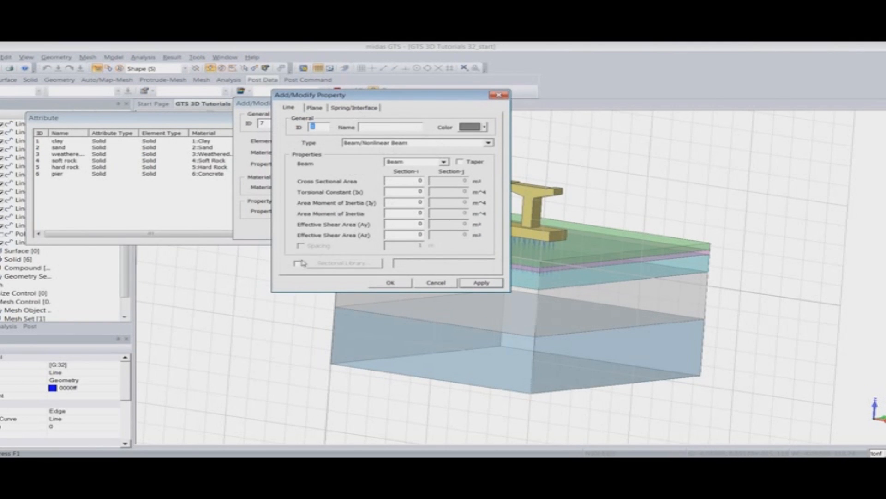
left_click(324, 264)
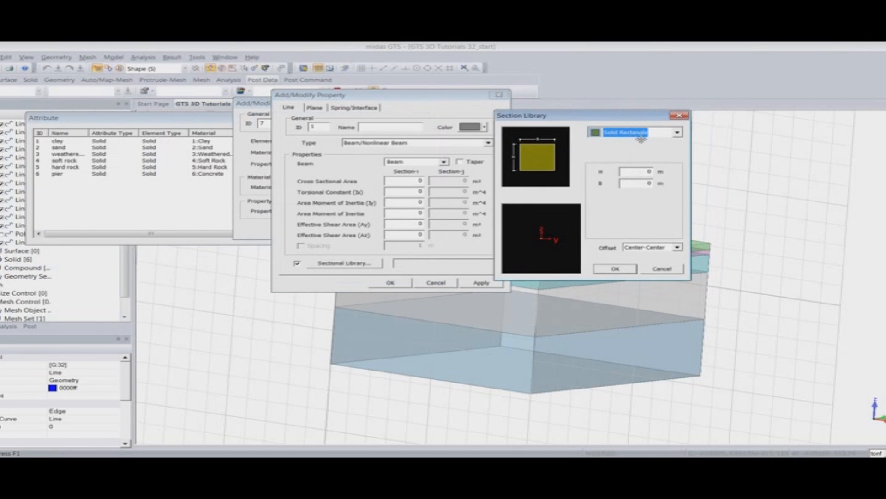
left_click(640, 135)
left_click(618, 200)
double_click(649, 172)
type("1.5")
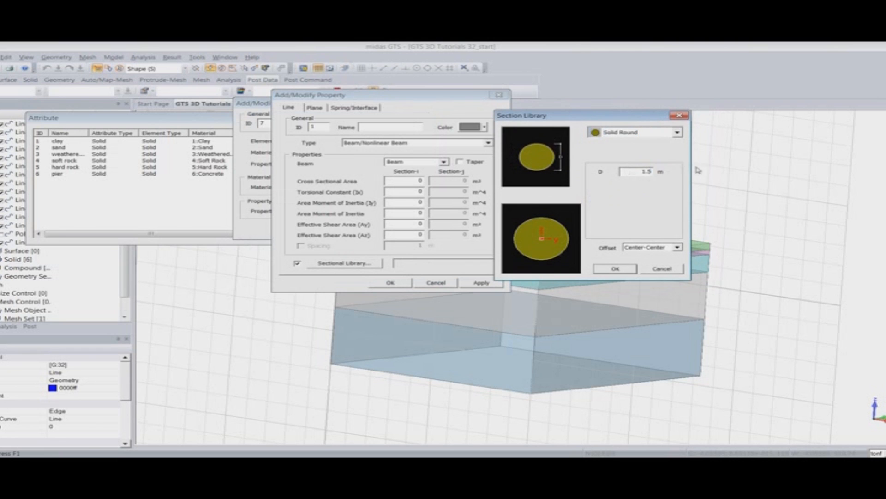
left_click(615, 269)
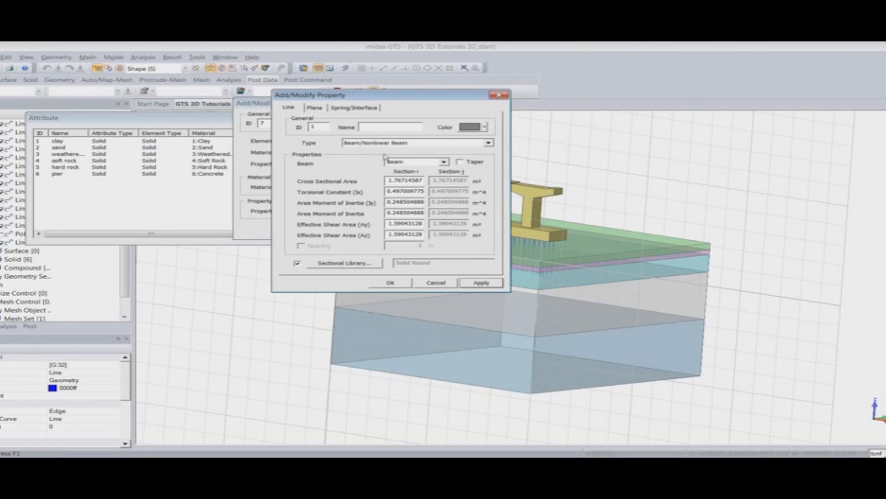
Step: Name the beam property Pile, and save both the property and the Pile line attribute
left_click(370, 129)
type("Pile")
left_click(391, 283)
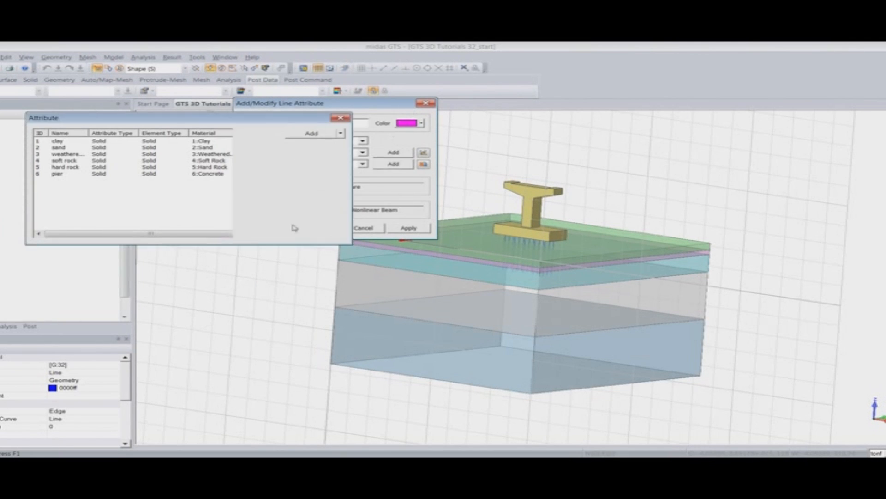
left_click(317, 227)
Step: Start another line attribute named Pile Interface with the Pile element type
left_click(341, 133)
left_click(337, 143)
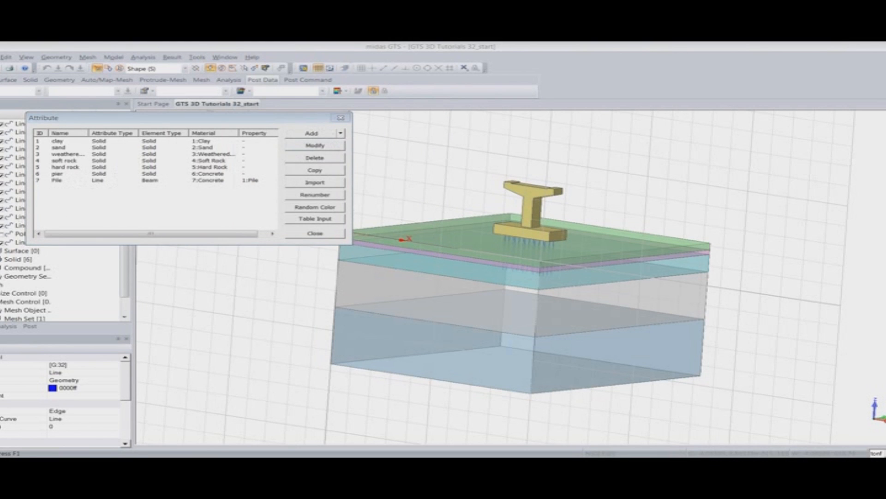
type("Pile Interface")
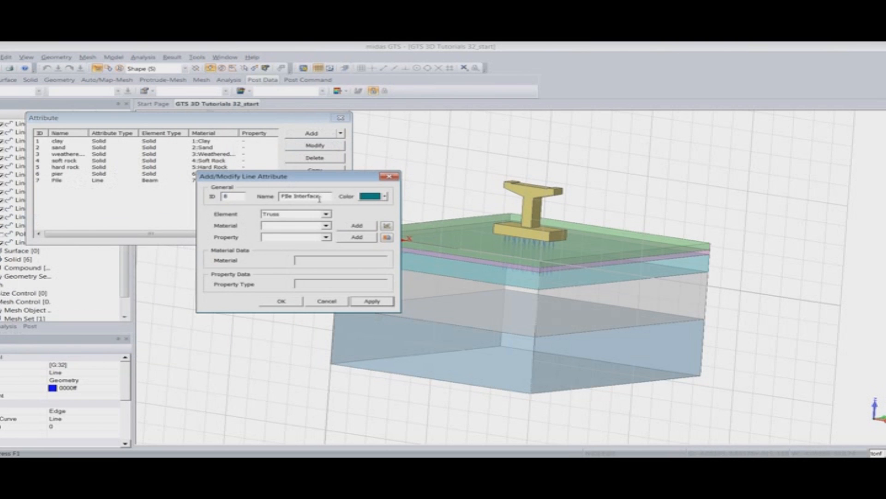
left_click(326, 213)
left_click(314, 240)
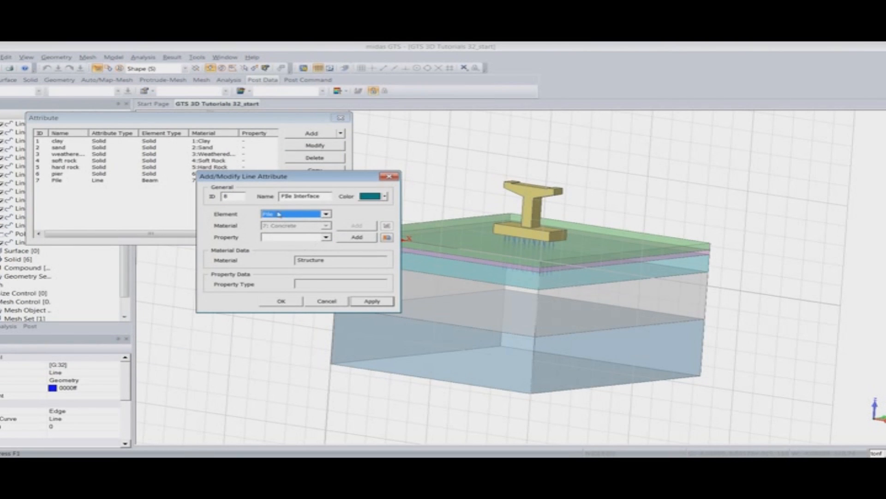
Step: Create a new property named Pile Interface for this attribute, keeping the Pile type
left_click(327, 236)
left_click(327, 237)
left_click(345, 237)
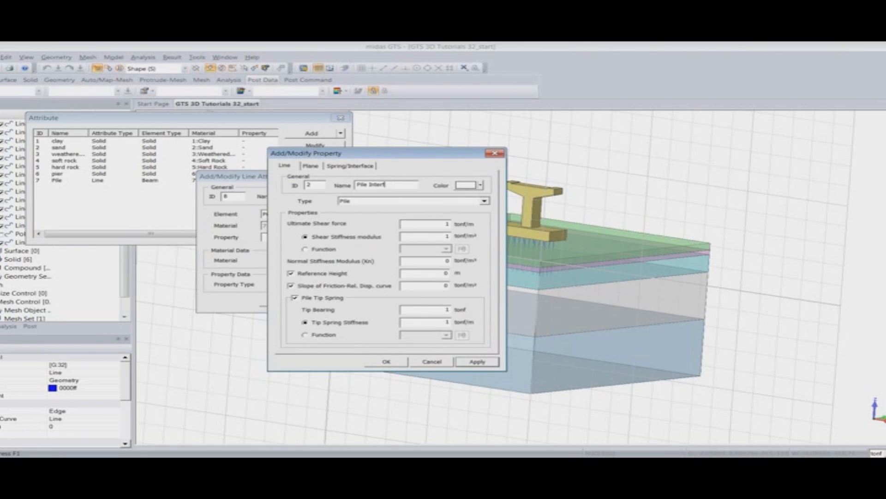
left_click(399, 202)
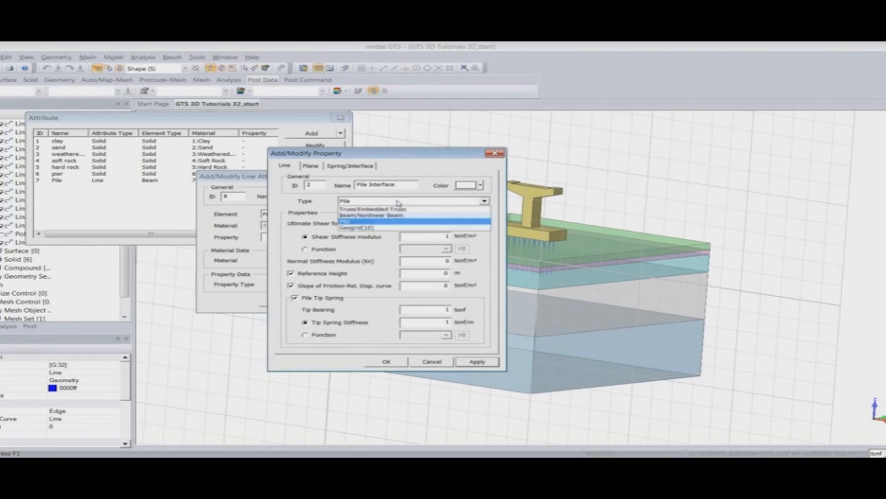
left_click(399, 204)
Step: Set the ultimate shear force to .010 tonf/m, shear stiffness modulus to .010 tonf/m³ and normal stiffness modulus to 101971 tonf/m³
left_click(416, 224)
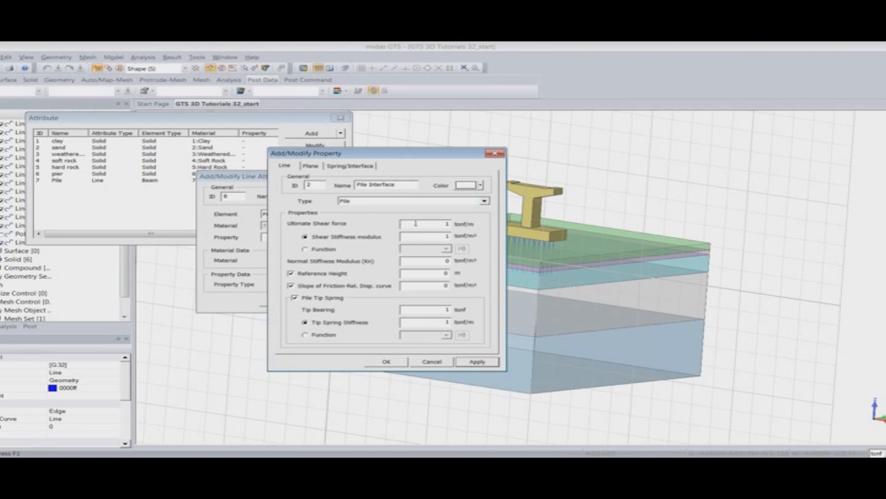
left_click_drag(415, 223, 465, 227)
key("BackSpace")
type(".010")
key("Tab")
key("BackSpace")
type(".010")
key("Tab")
type("1e01")
Step: Disable the reference height, friction-displacement slope and pile tip spring options, and save the Pile Interface property
left_click(309, 274)
left_click(314, 276)
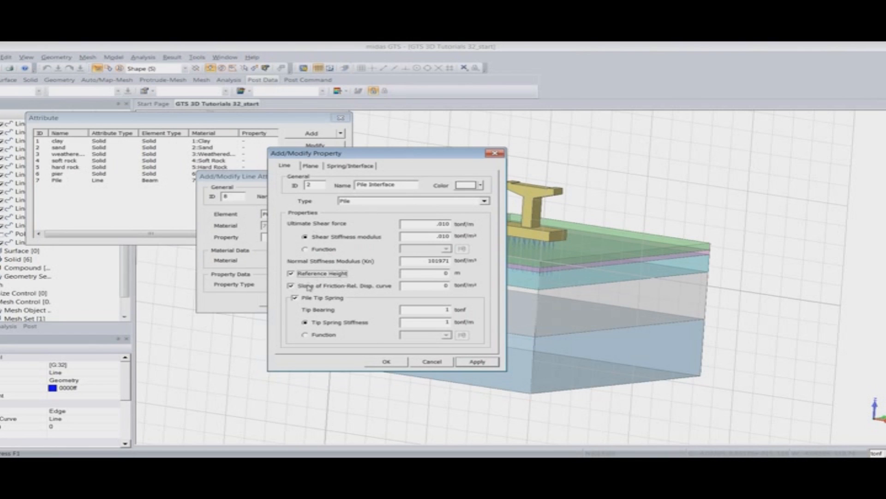
left_click(329, 296)
left_click(336, 287)
left_click(336, 275)
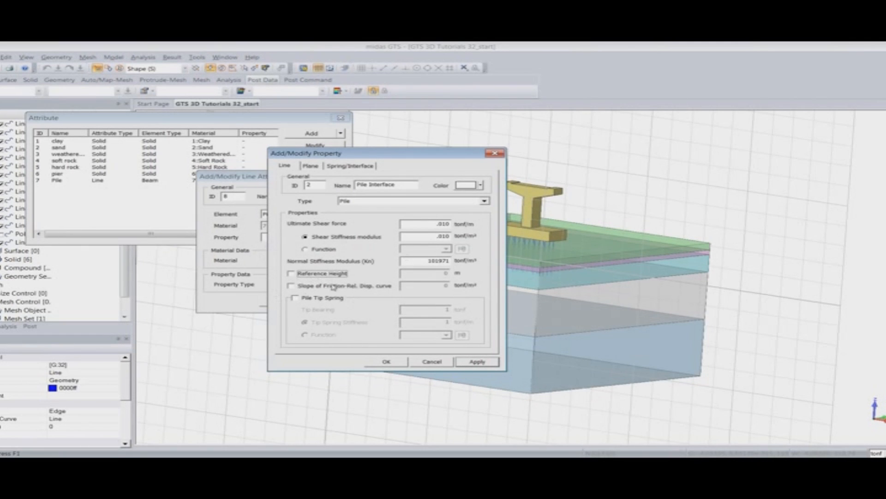
left_click(387, 363)
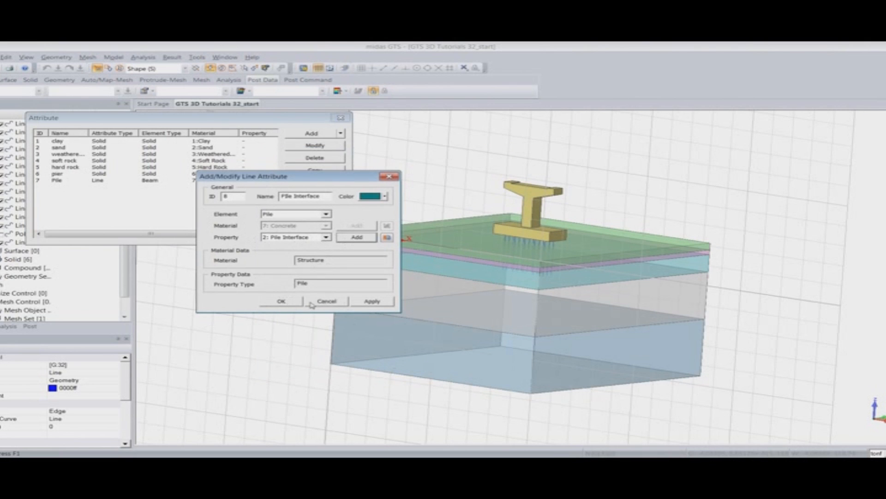
Step: Save the Pile Interface line attribute and close the attribute list
left_click(283, 300)
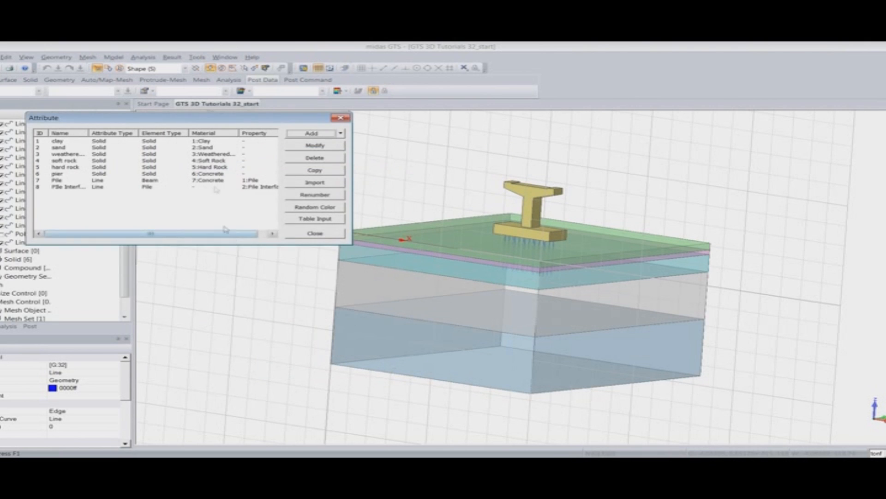
left_click(345, 120)
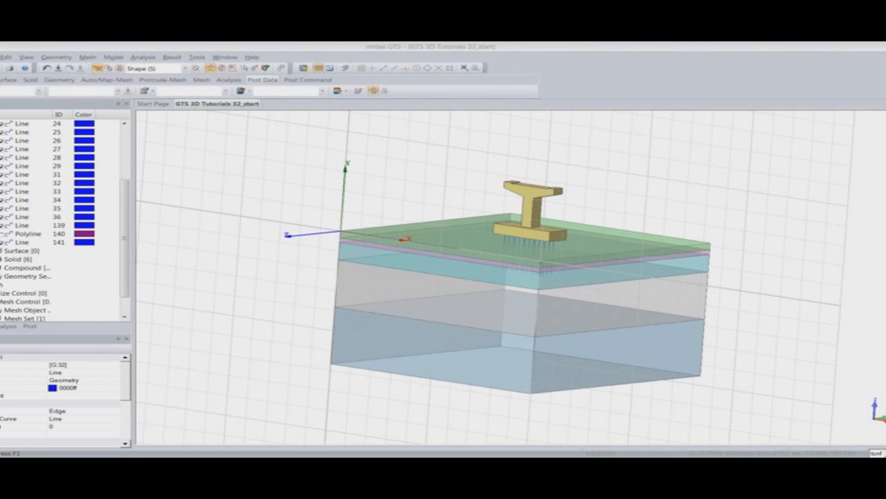
Step: Start auto-meshing solids with an element size of 10 and select the Pier solid as the target
left_click(88, 58)
mouse_move(108, 113)
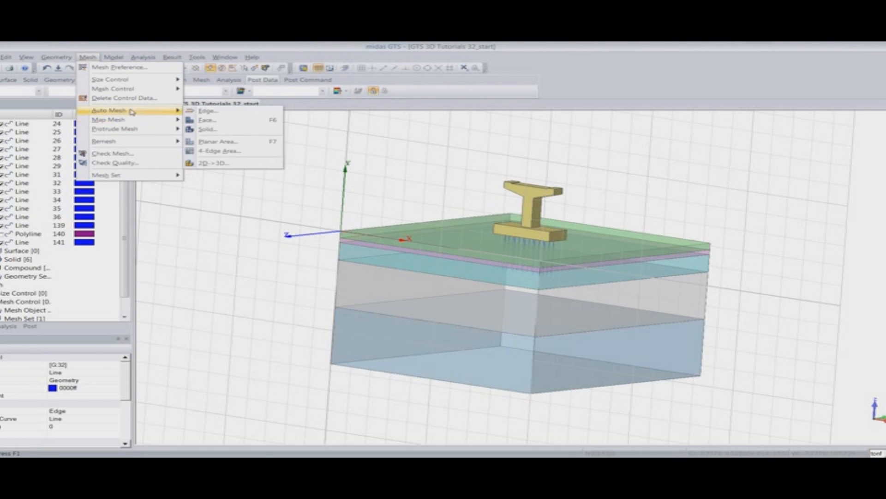
left_click(205, 120)
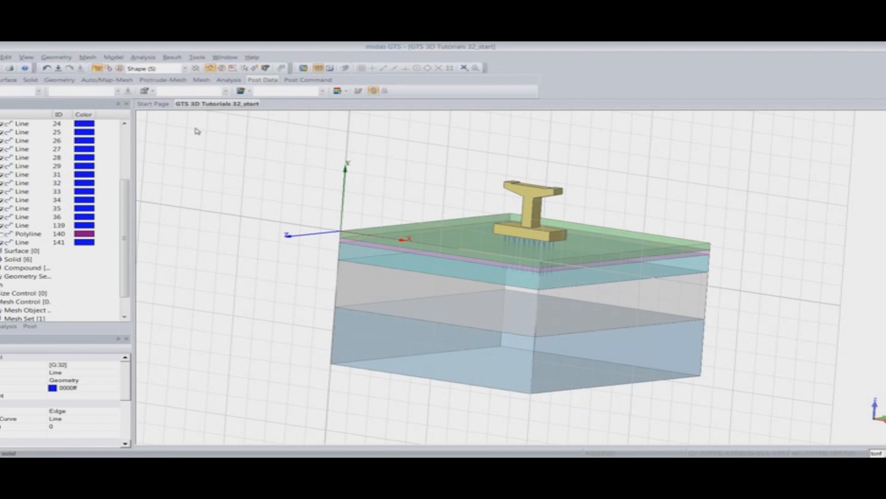
key("l")
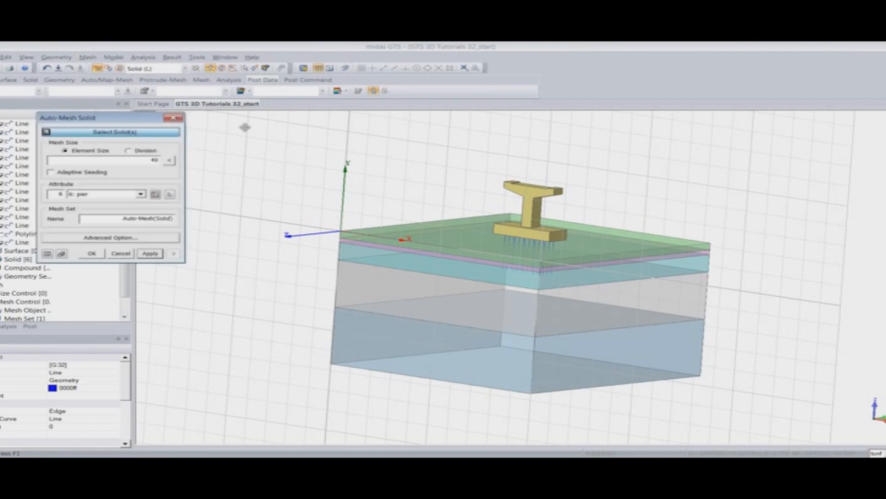
left_click_drag(129, 121, 303, 129)
type("1")
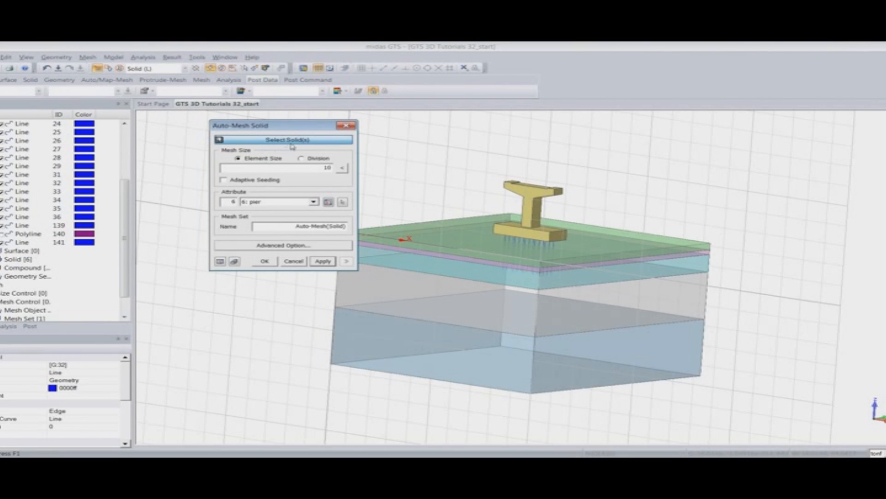
scroll(125, 226, "down", 1)
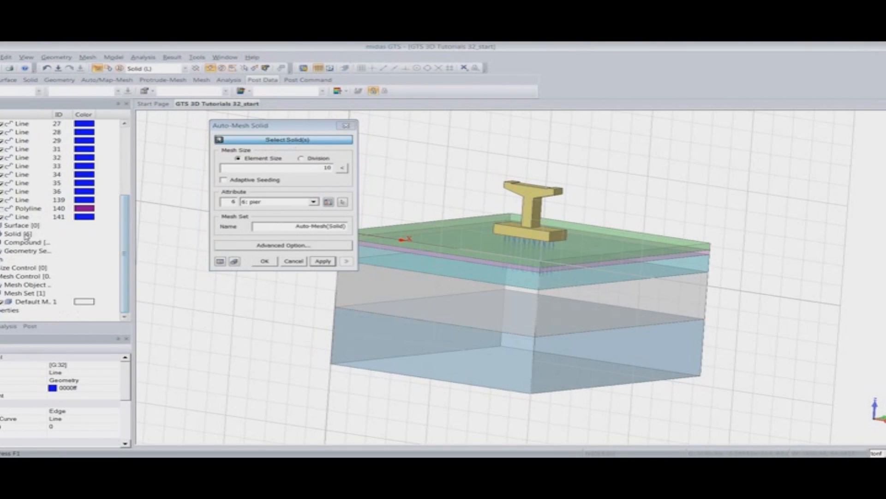
double_click(23, 234)
left_click(33, 242)
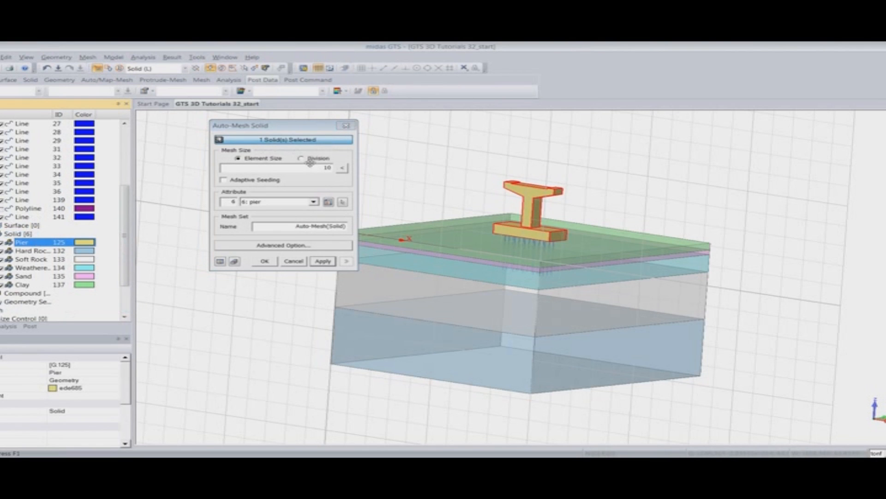
Step: Name the mesh set pier with attribute 6: pier, preview the seeding, and generate the pier mesh
left_click(229, 201)
left_click_drag(295, 226, 346, 225)
type("pier")
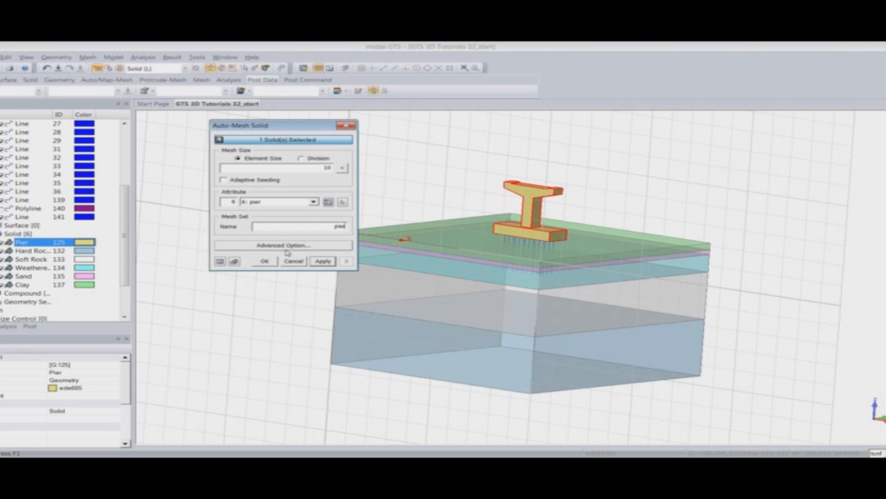
left_click(224, 262)
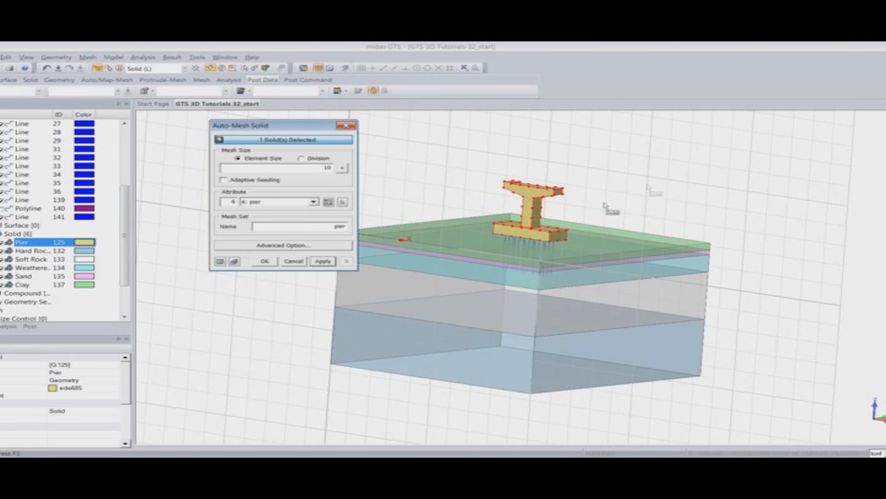
left_click(265, 261)
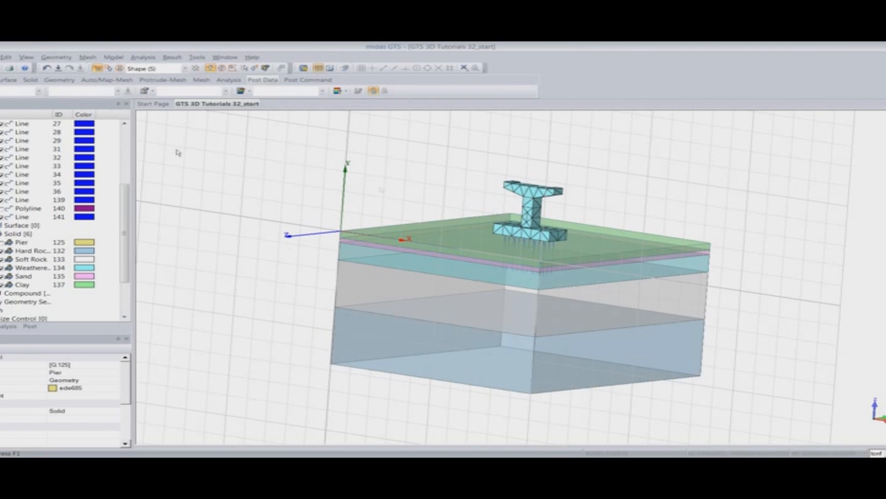
Step: Set up another solid auto-mesh for the Clay solid with attribute 1: clay and an element size of 10
left_click(88, 57)
mouse_move(108, 110)
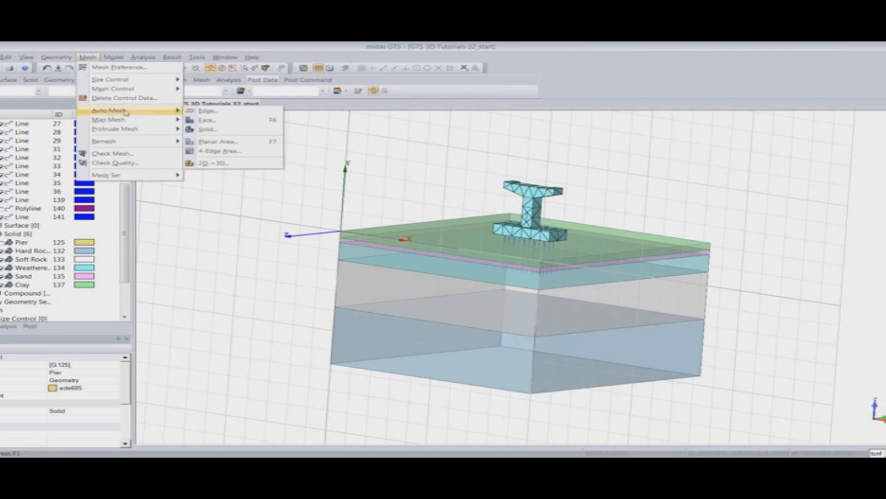
left_click(233, 129)
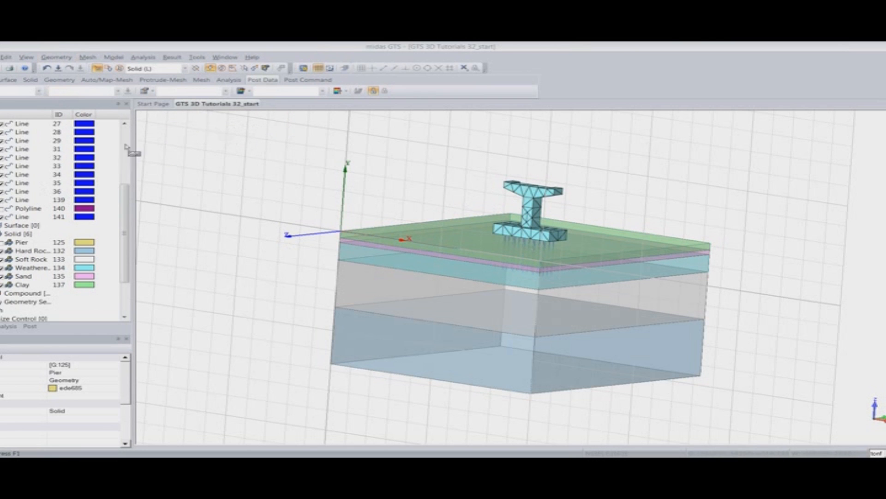
left_click(261, 202)
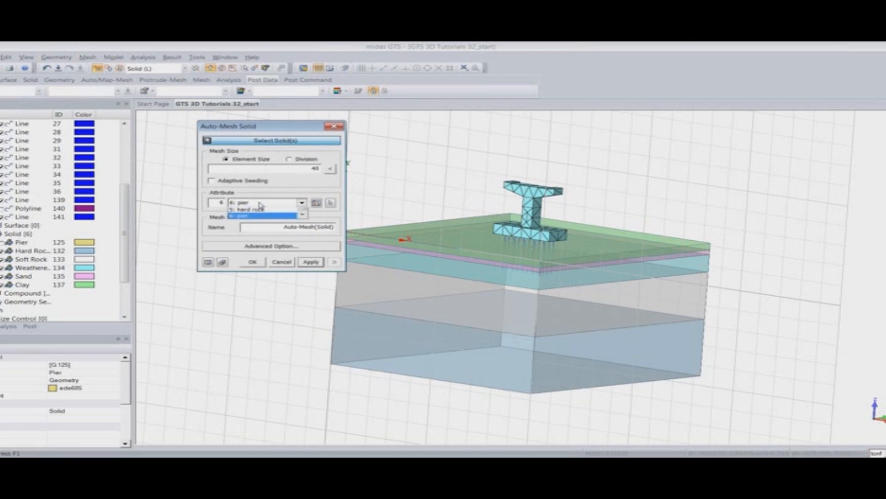
left_click(264, 209)
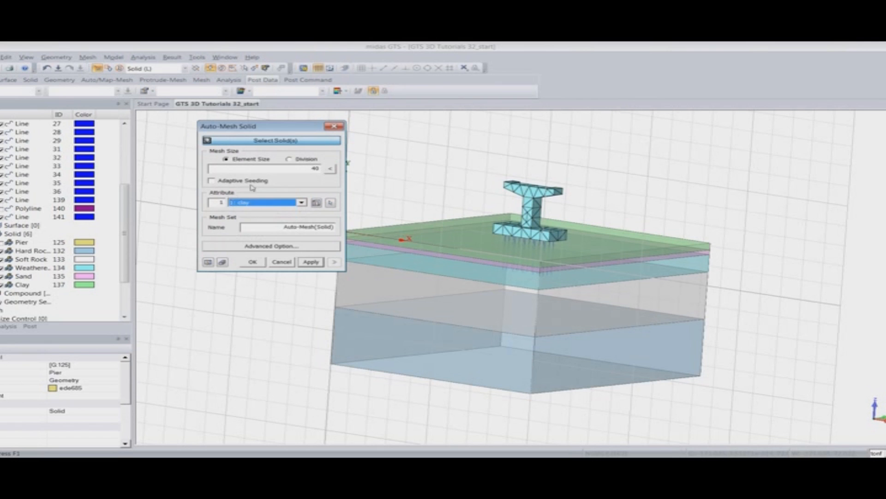
double_click(315, 169)
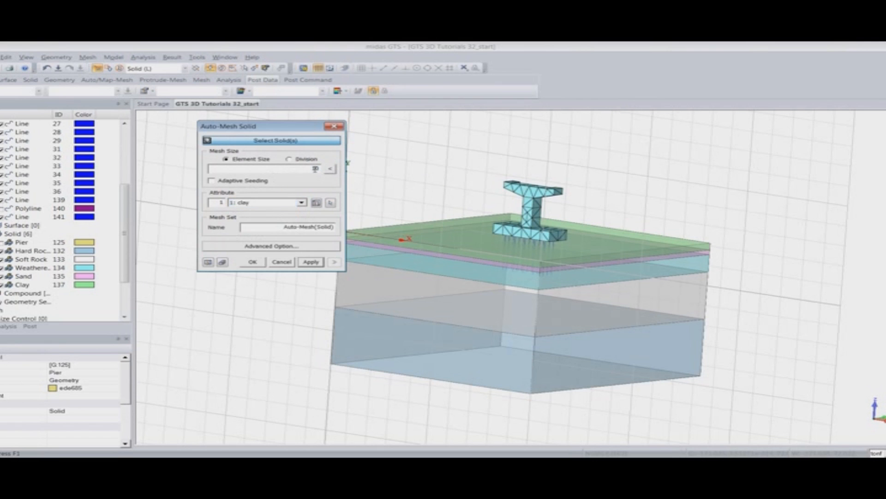
left_click(23, 284)
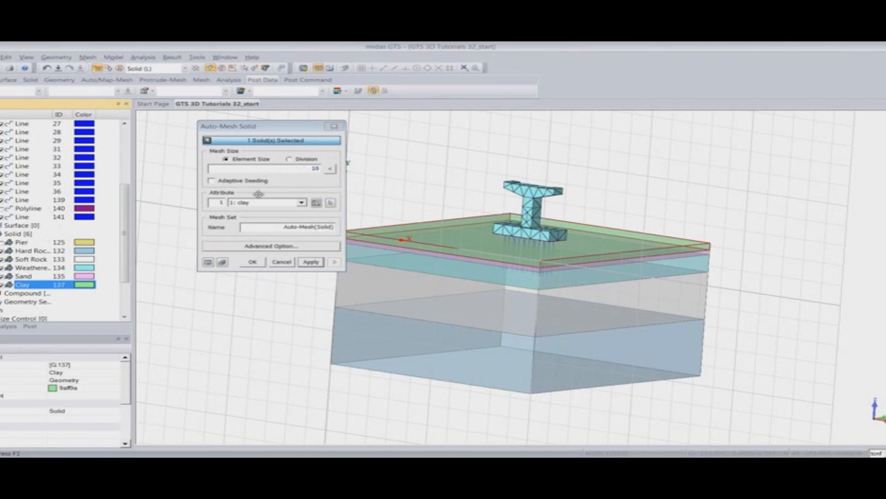
Step: Name the mesh set clay and generate the clay layer's mesh
left_click(275, 229)
left_click_drag(276, 229, 354, 235)
type("c")
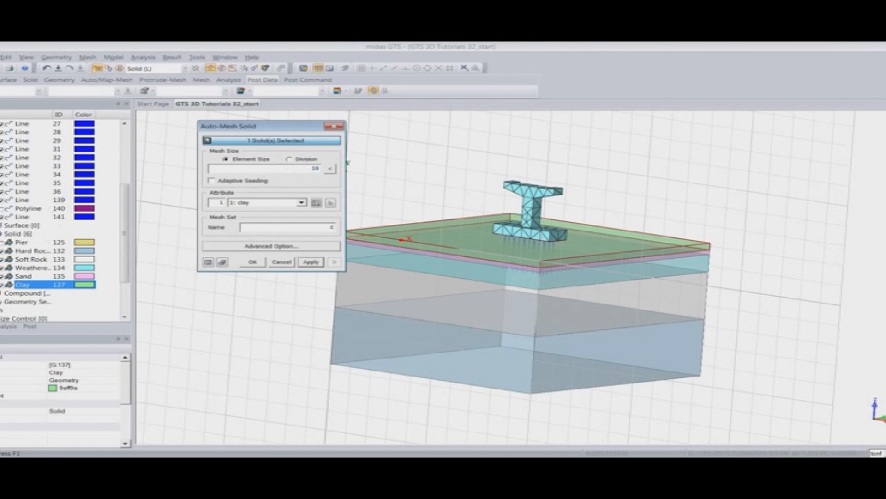
type("lay")
left_click(311, 262)
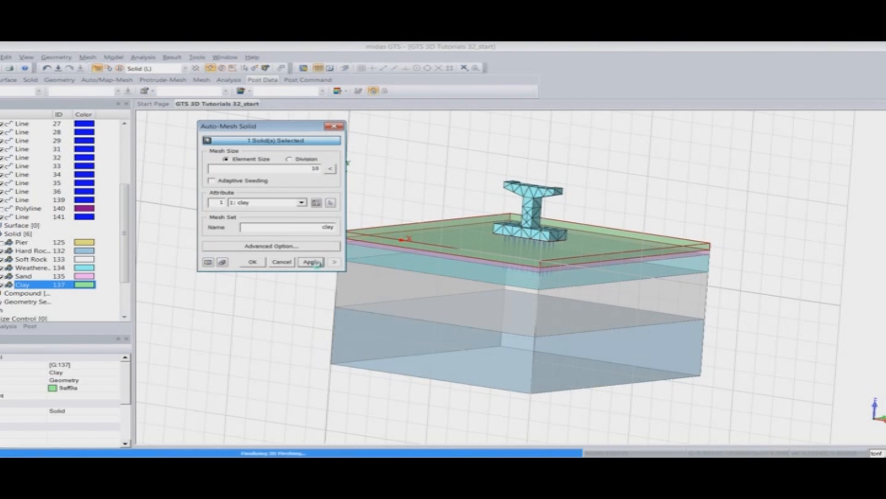
Step: Mesh the Sand solid with attribute 2: sand and mesh set name sand, keeping the element size of 10
left_click(250, 202)
left_click(239, 213)
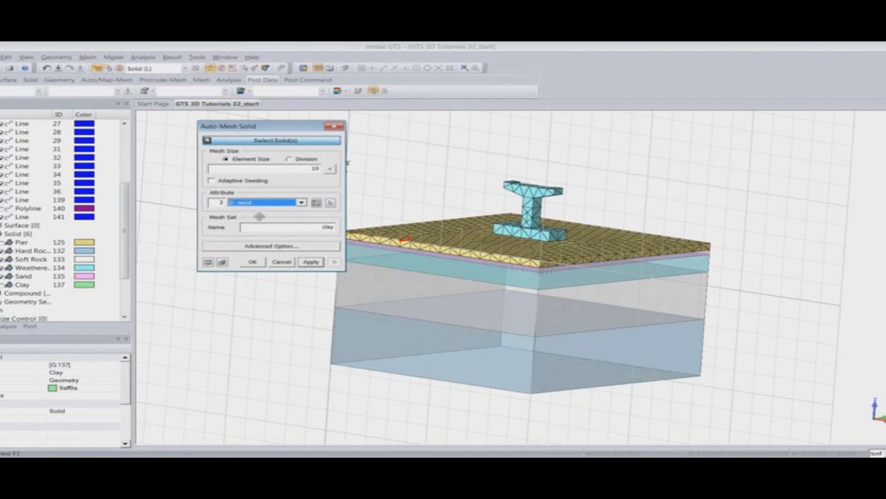
left_click_drag(315, 226, 339, 223)
type("sand")
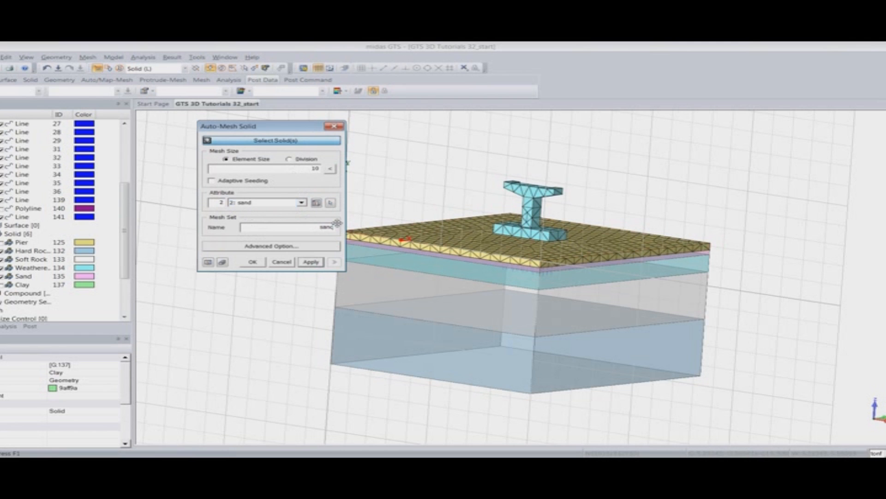
left_click(31, 277)
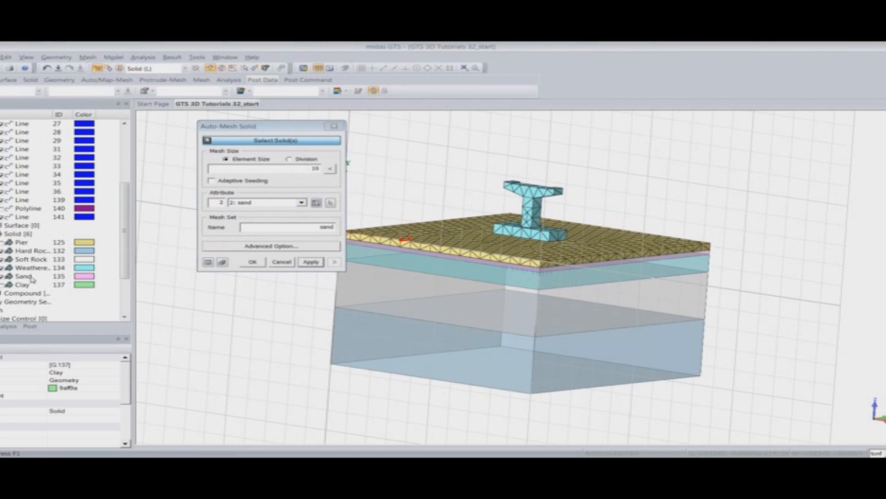
left_click(232, 142)
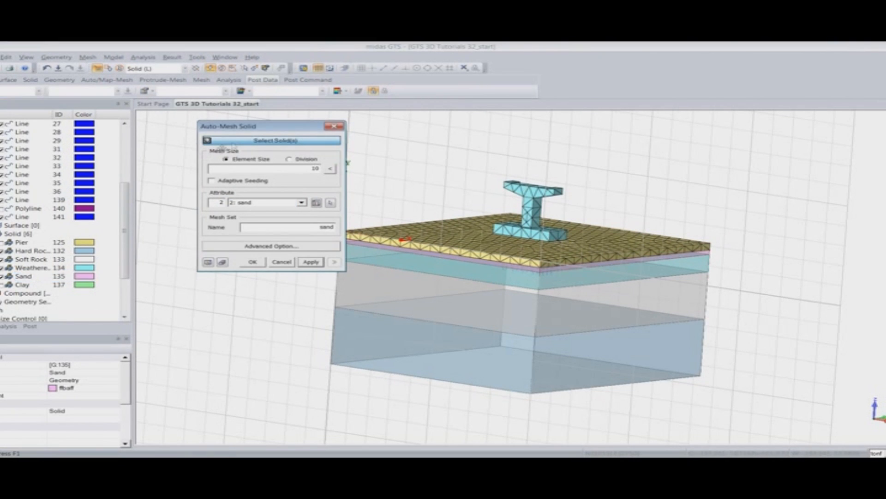
left_click(41, 279)
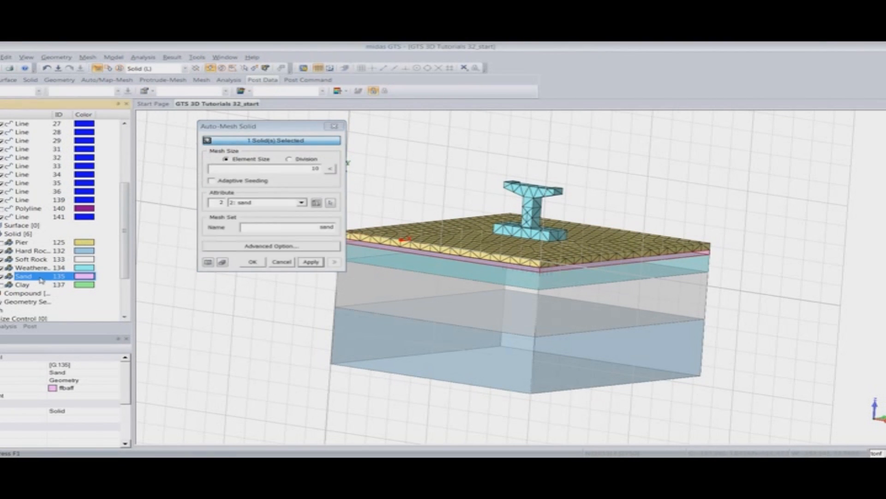
left_click(303, 262)
Step: Mesh the Weathered Rock solid with attribute 3: weathered rock and mesh set name weathered rock
left_click(293, 205)
left_click(258, 218)
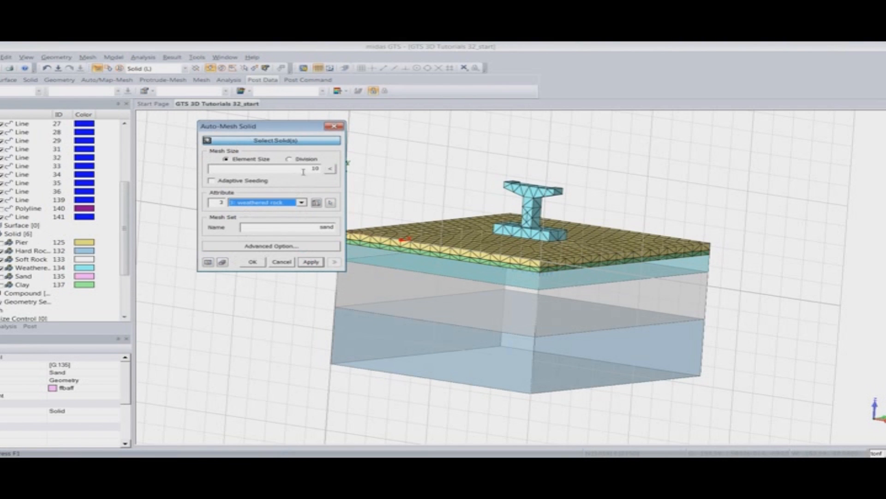
left_click_drag(301, 227, 349, 232)
type("weathered")
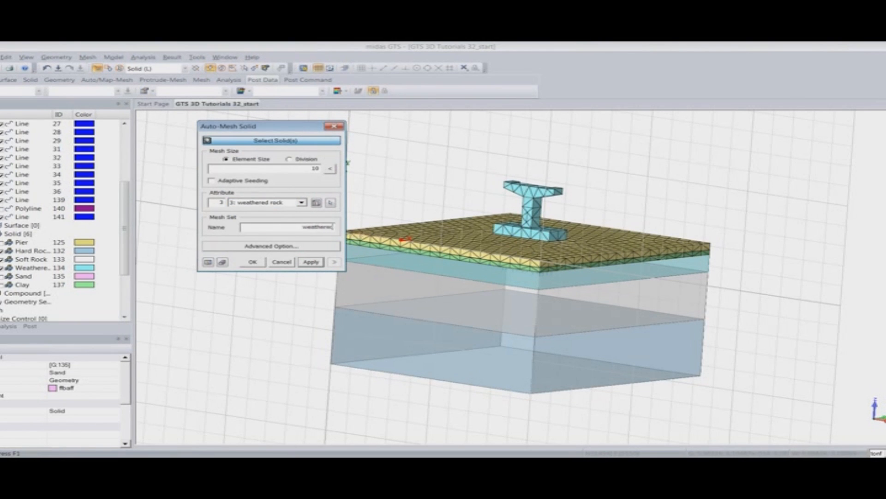
type(" rock")
left_click(45, 270)
left_click(311, 262)
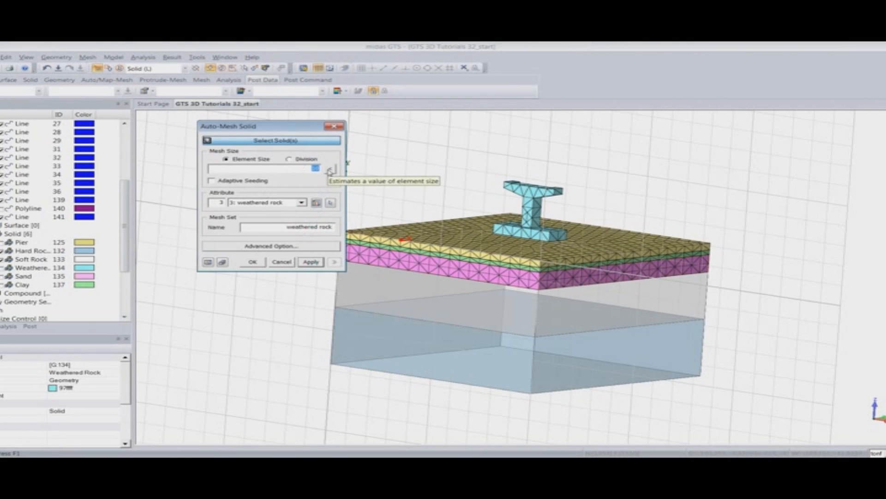
Step: Mesh the Soft Rock solid with element size 30, attribute 4: soft rock and mesh set name soft rock
left_click(301, 202)
left_click(259, 224)
left_click_drag(309, 227, 332, 226)
key("BackSpace")
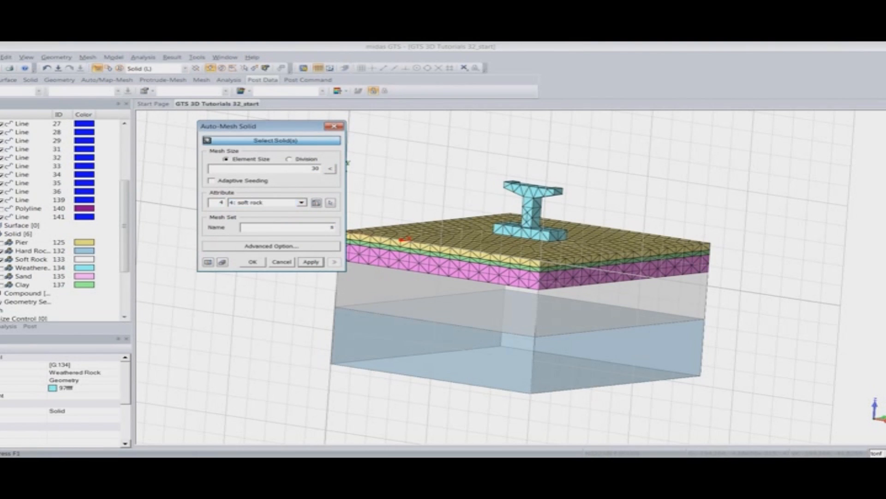
type("soft rock")
left_click(29, 259)
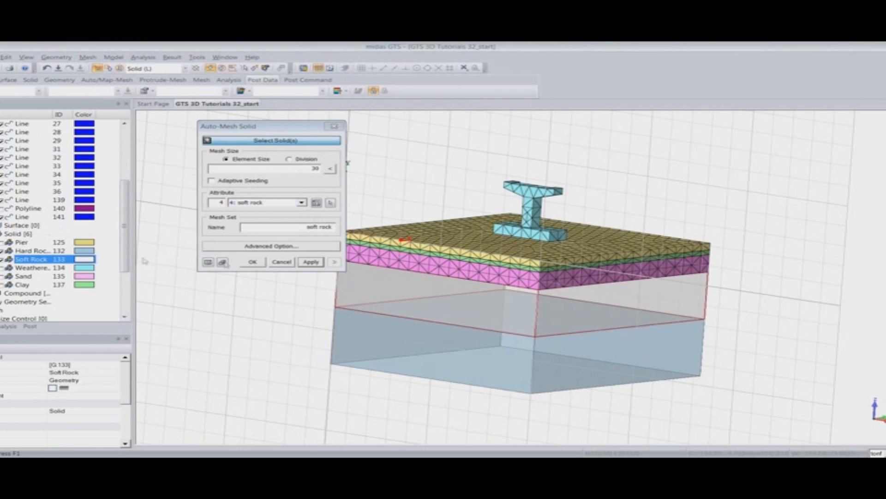
left_click(310, 262)
Step: Mesh the Hard Rock solid with attribute 5: hard rock and mesh set name hard rock, keeping element size 30, and finish auto-meshing
left_click(249, 203)
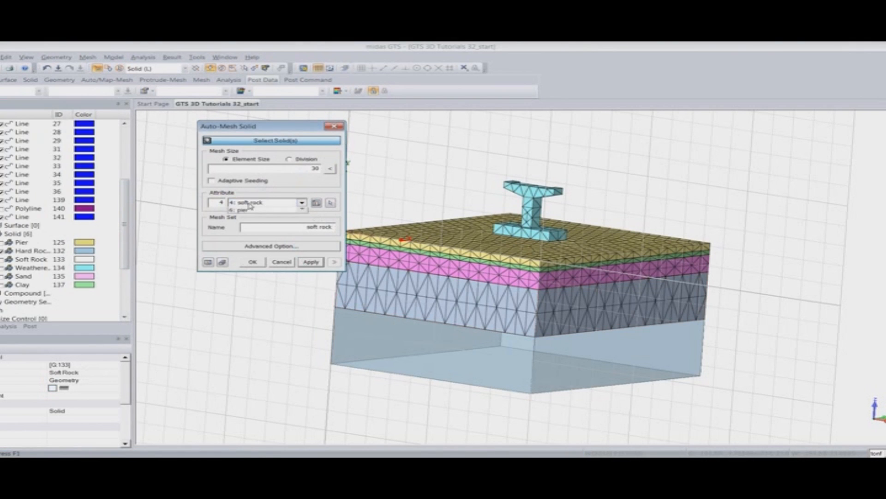
left_click(240, 228)
left_click(279, 229)
left_click_drag(279, 229, 354, 232)
type("hard rock")
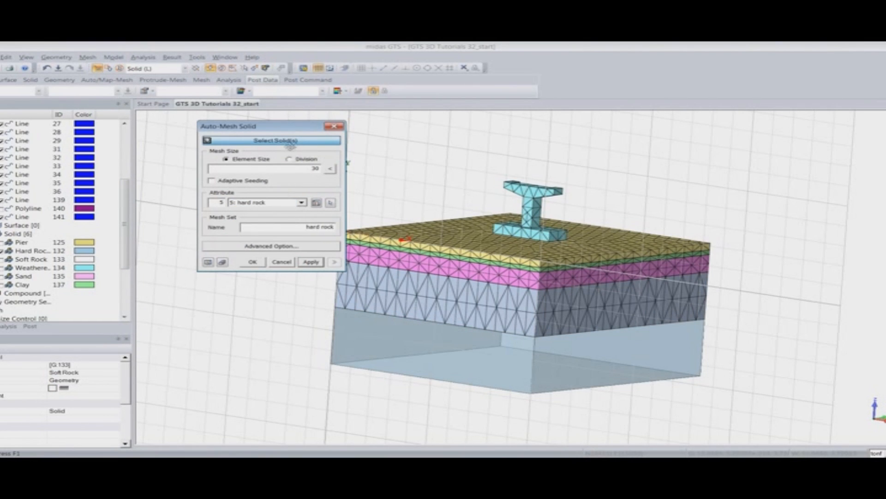
left_click(44, 252)
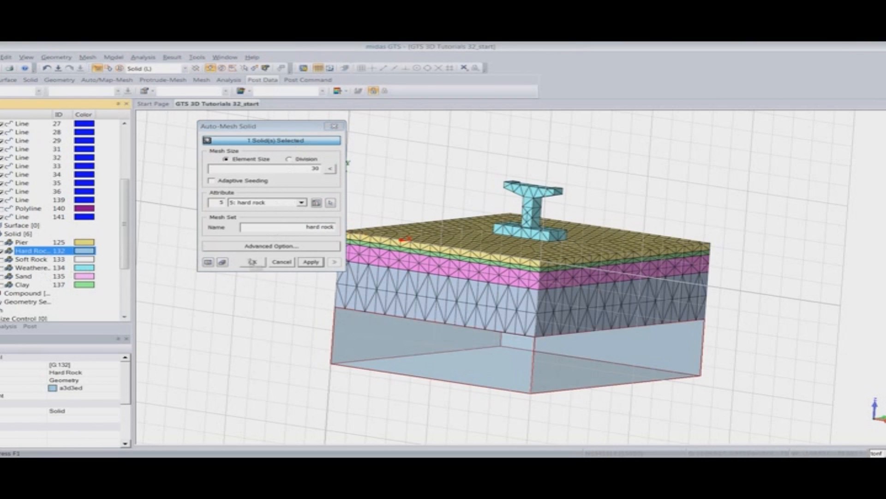
left_click(310, 262)
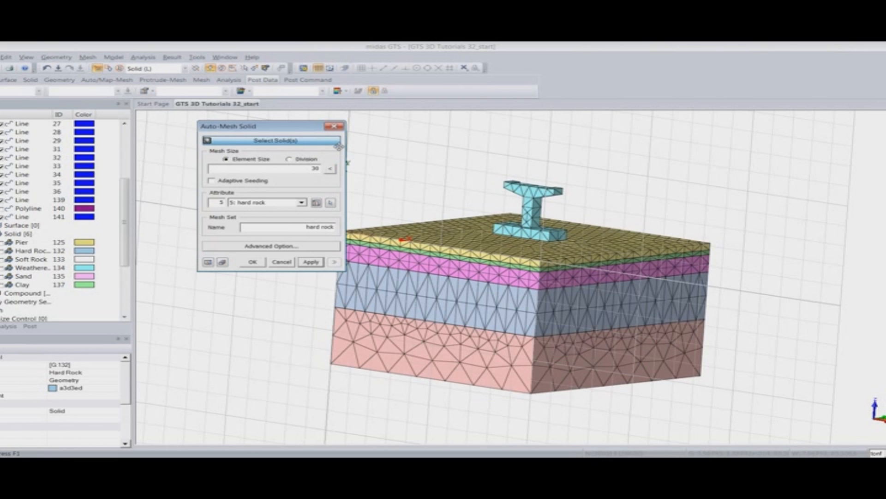
left_click(335, 127)
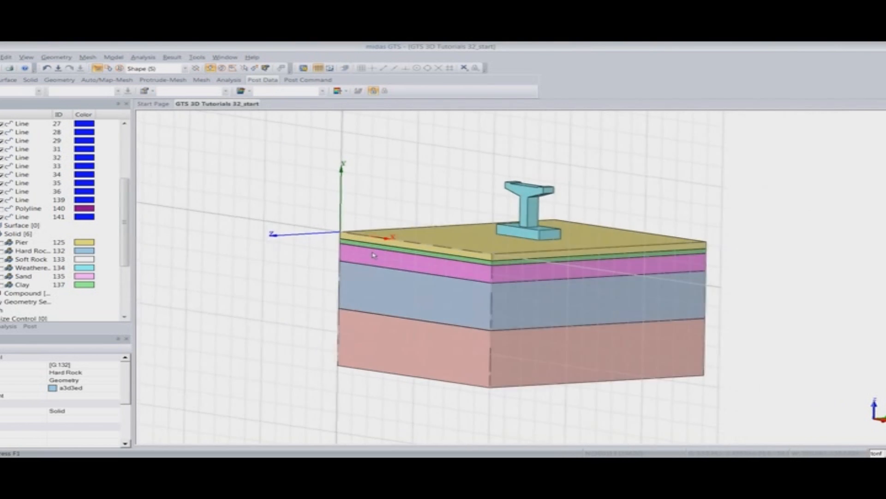
middle_click_drag(373, 255, 420, 262)
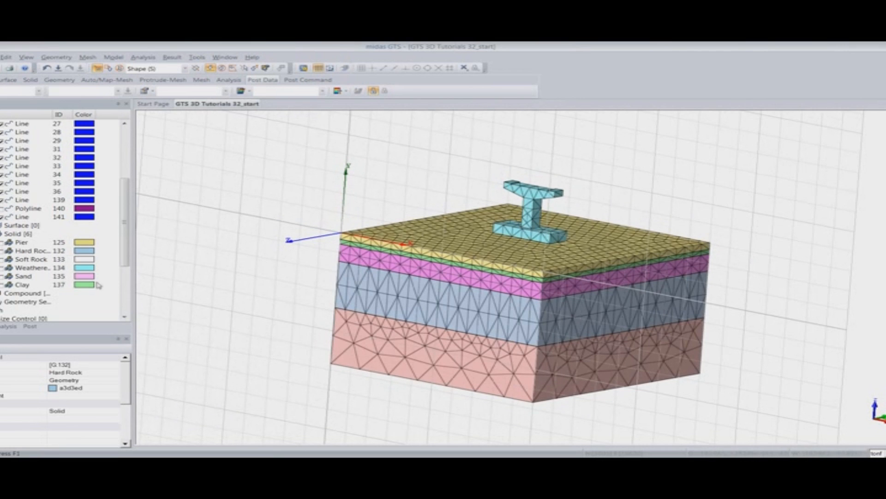
Step: Inspect the pier, clay, sand, weathered rock, soft rock and hard rock mesh sets one by one in the model
scroll(98, 285, "down", 4)
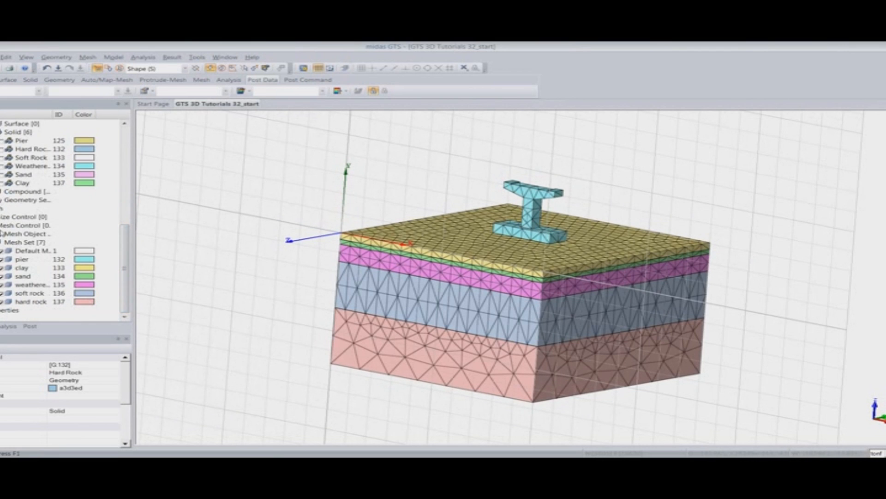
left_click(18, 259)
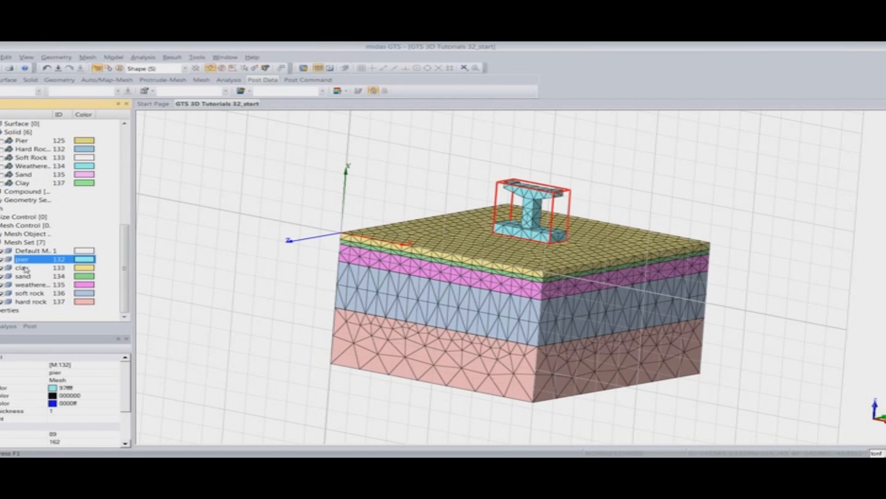
left_click(37, 269)
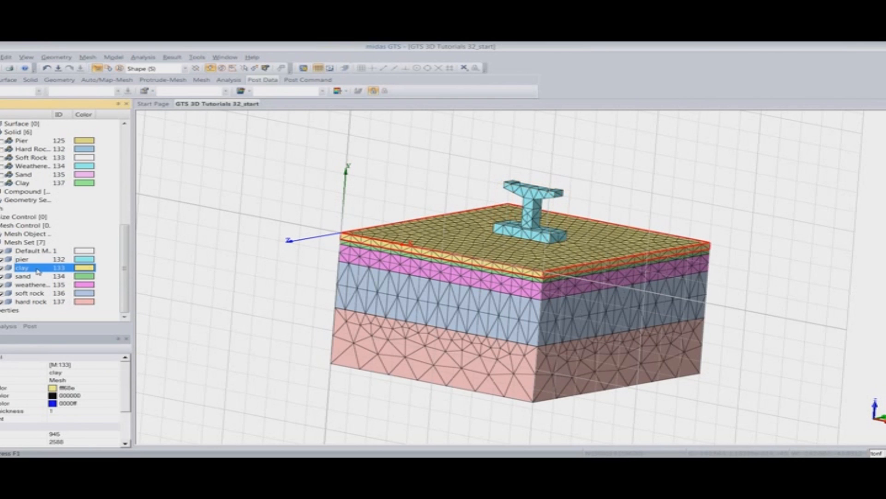
left_click(39, 276)
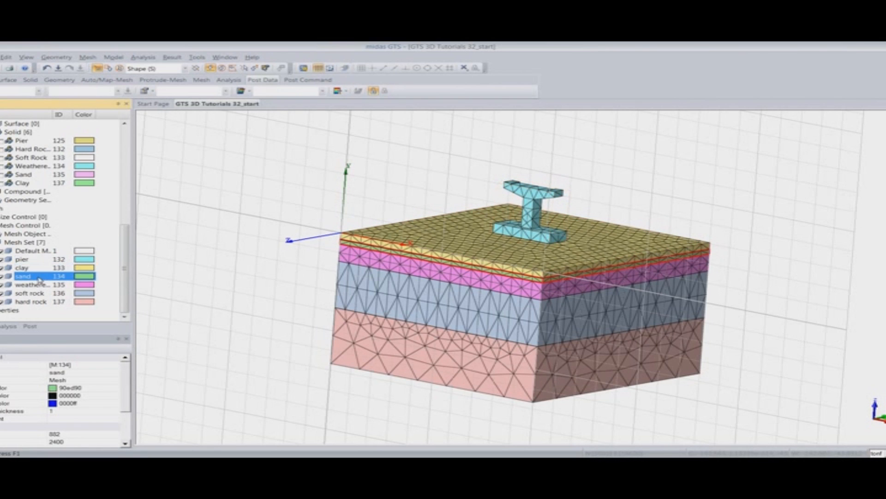
left_click(39, 285)
left_click(39, 293)
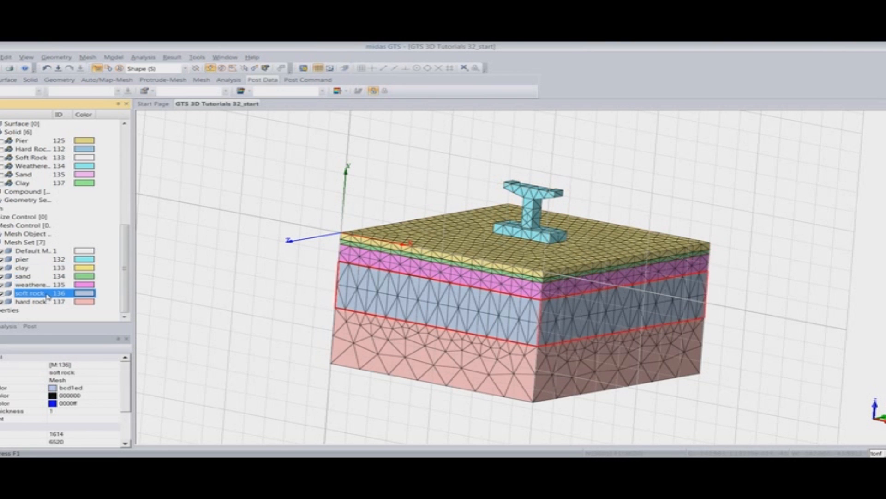
left_click(48, 302)
left_click(49, 294)
left_click(51, 285)
left_click(54, 277)
left_click(57, 269)
left_click(55, 259)
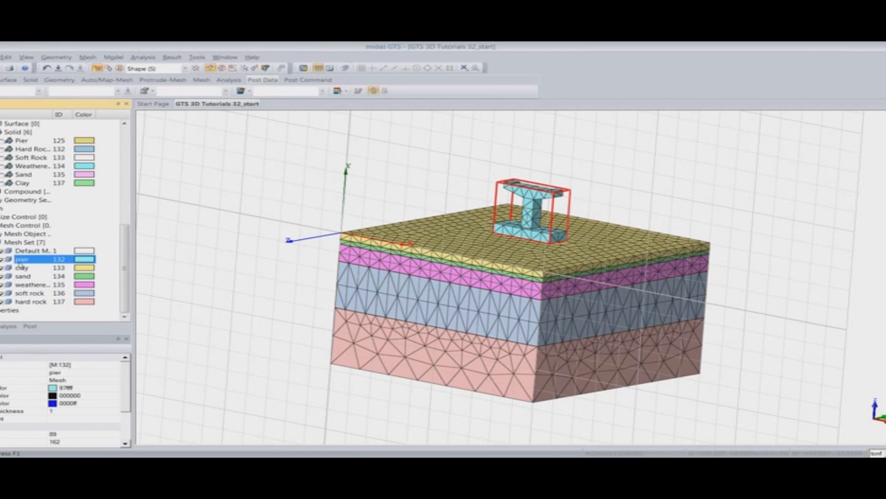
Step: Hide all mesh sets and auto-mesh all the pile lines with 1 division, attribute 7: Pile and mesh set name Pile
left_click(1, 242)
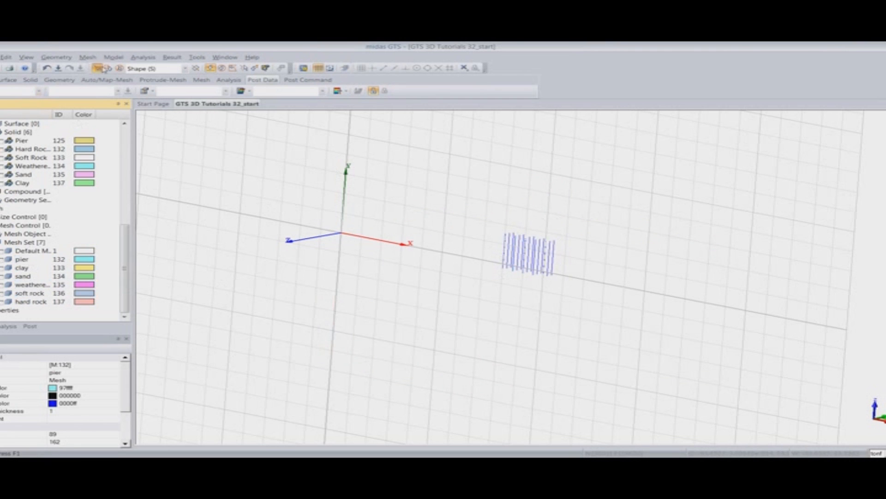
left_click(88, 57)
mouse_move(95, 111)
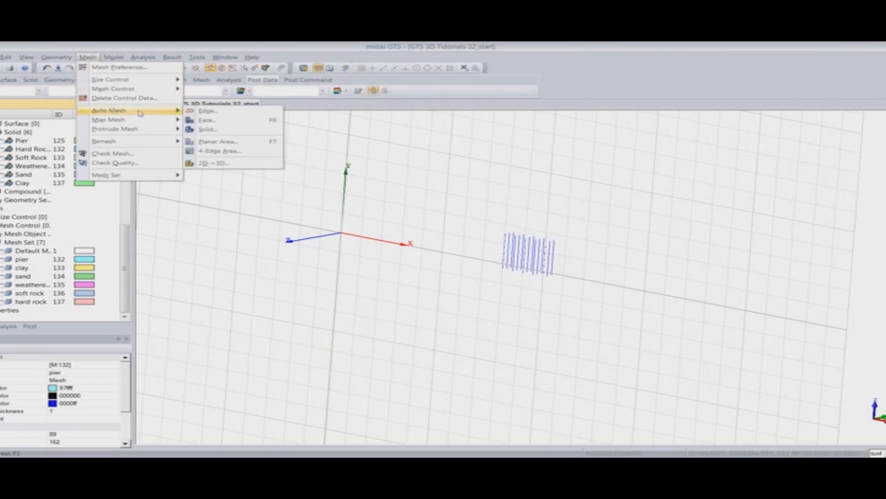
left_click(206, 111)
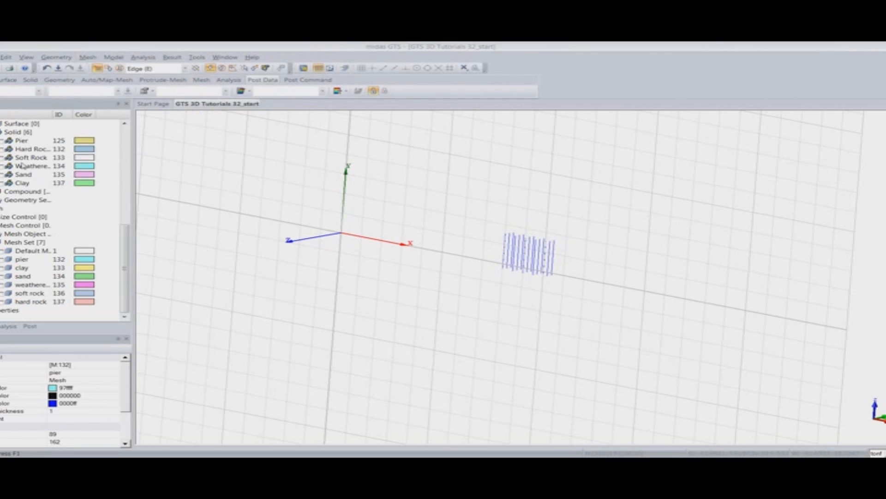
left_click_drag(1, 114, 102, 112)
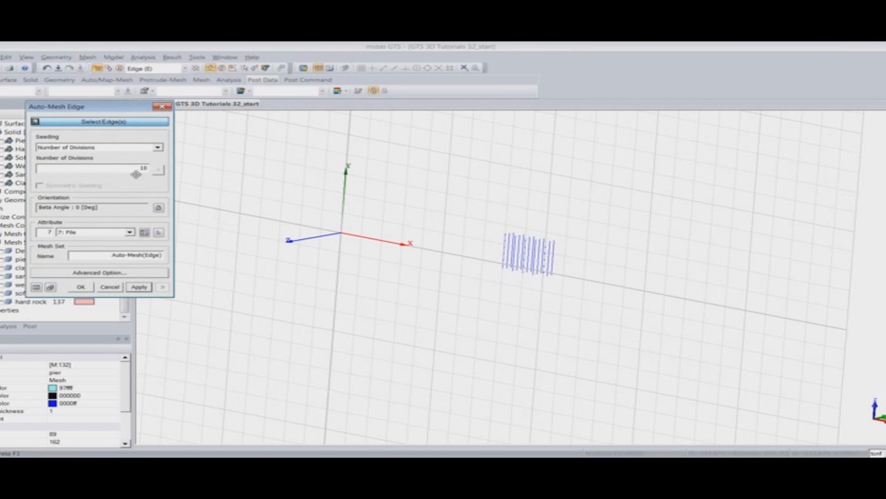
left_click_drag(130, 171, 176, 171)
type("1")
left_click_drag(446, 200, 646, 311)
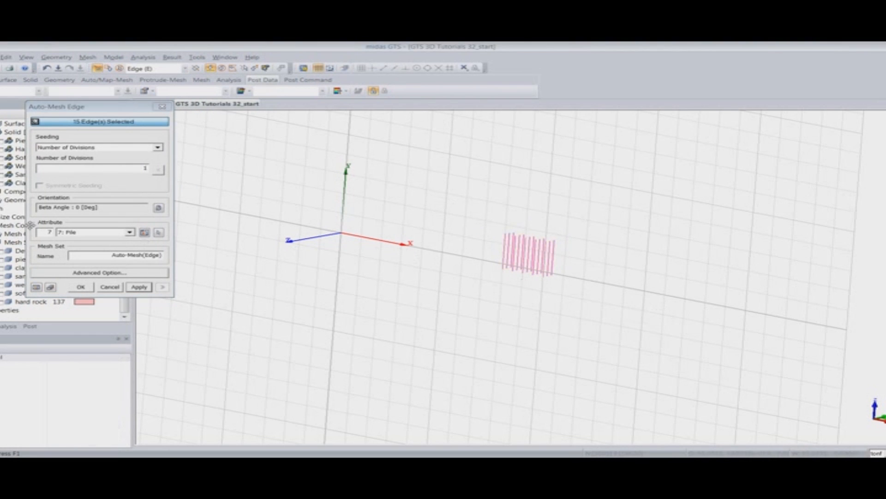
left_click_drag(111, 255, 217, 266)
type("Pile")
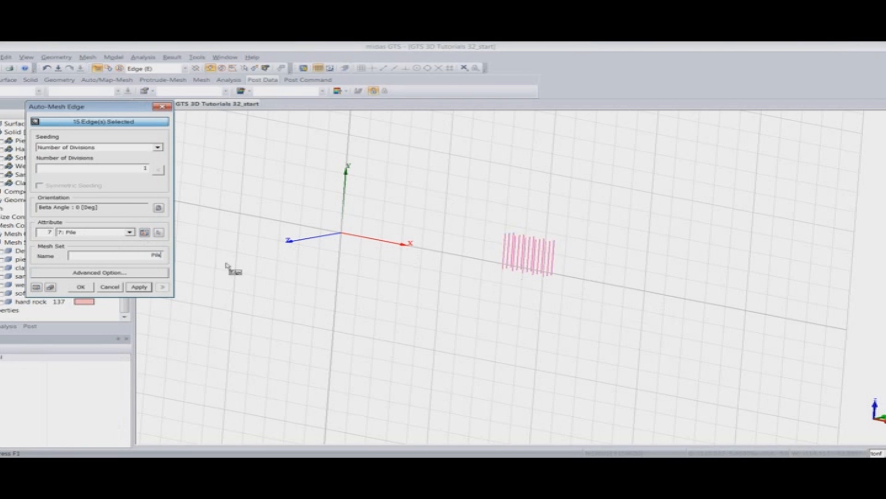
left_click(90, 287)
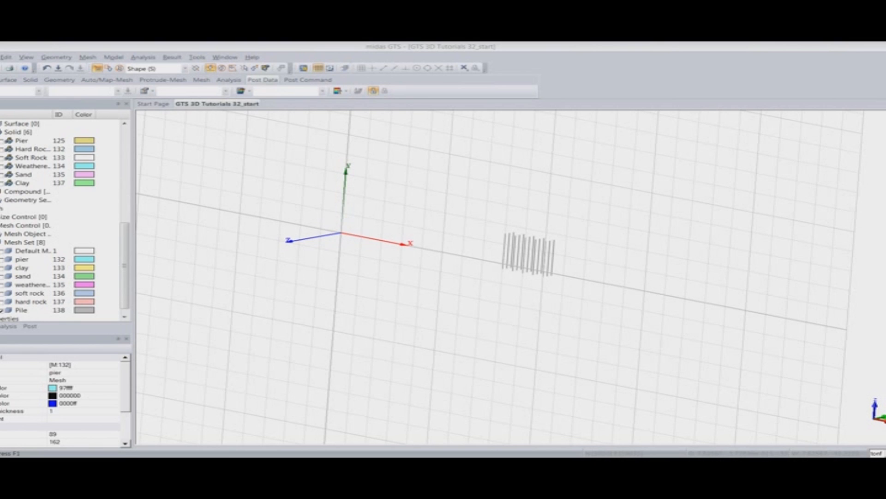
Step: Open the Pile Interface property for modification and create a shear stiffness function named shear curve
left_click(69, 58)
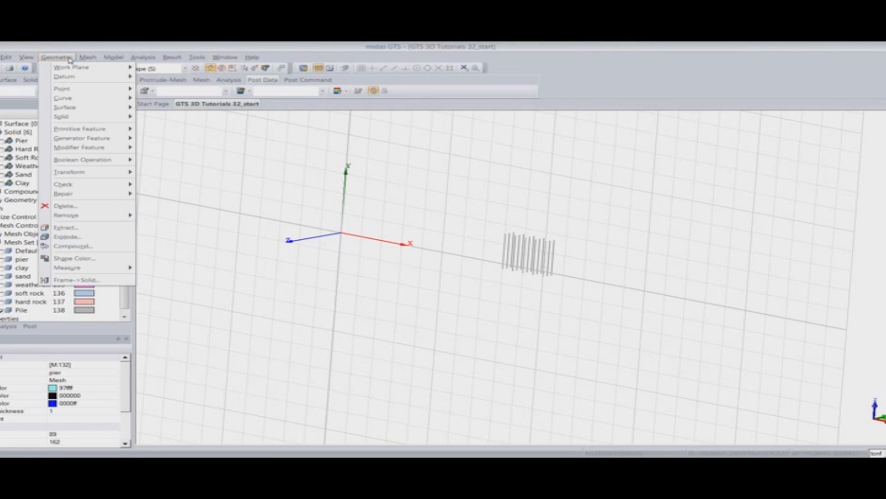
mouse_move(114, 57)
mouse_move(134, 148)
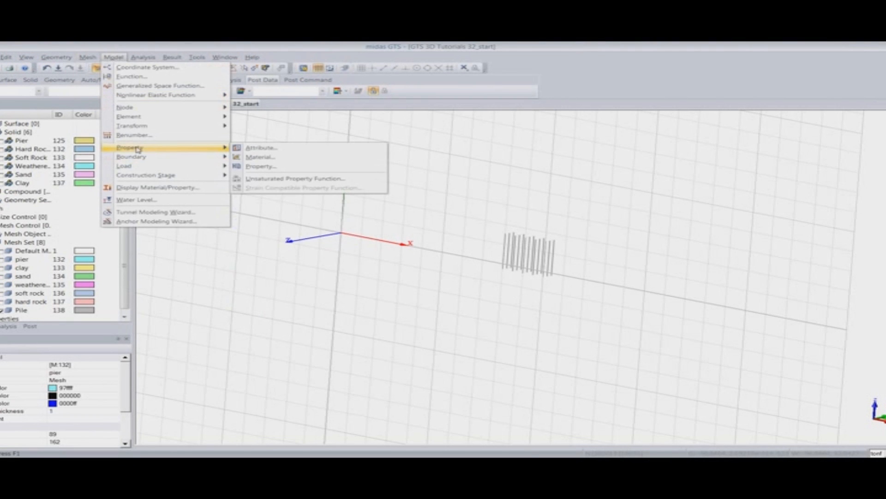
left_click(259, 157)
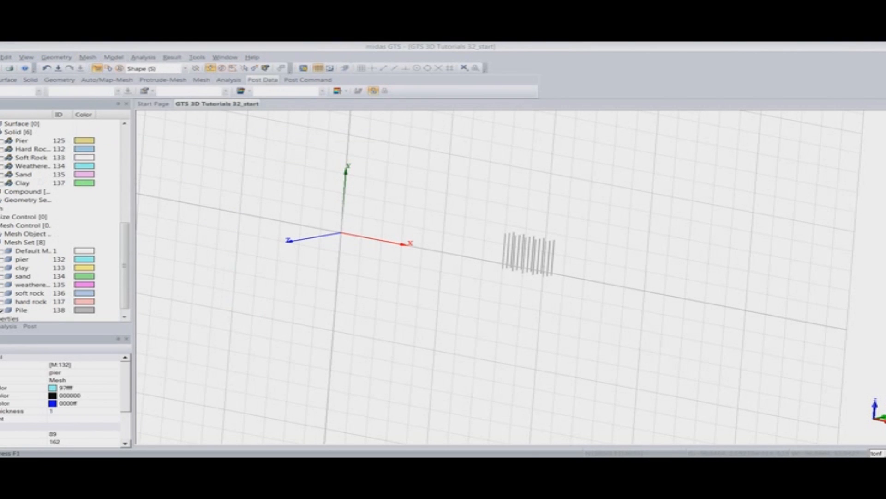
left_click_drag(110, 144, 151, 145)
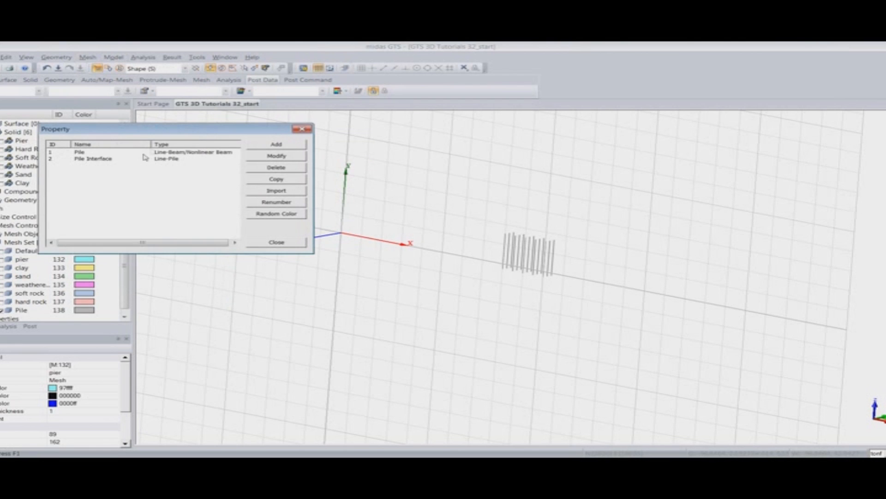
left_click(140, 159)
double_click(189, 159)
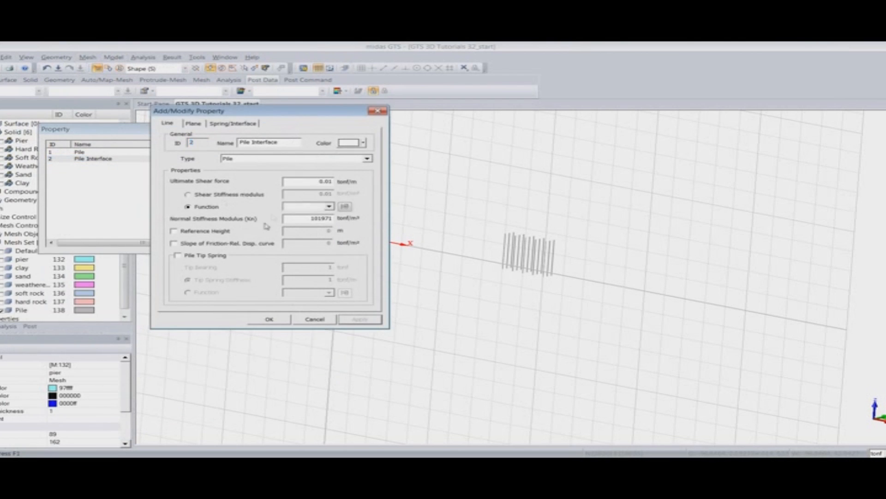
left_click(345, 206)
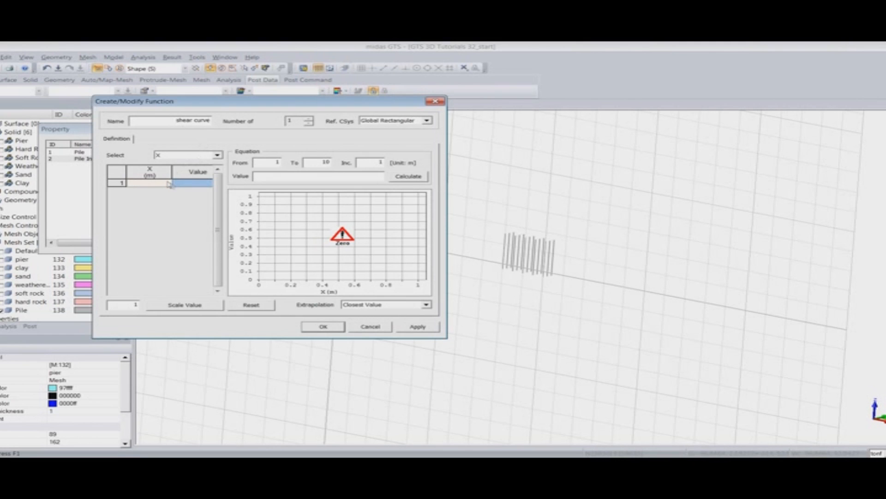
Step: Enter the first two shear curve points: X -1000 m with value -1000000, and X -0.005 m with value -75000
type("-10")
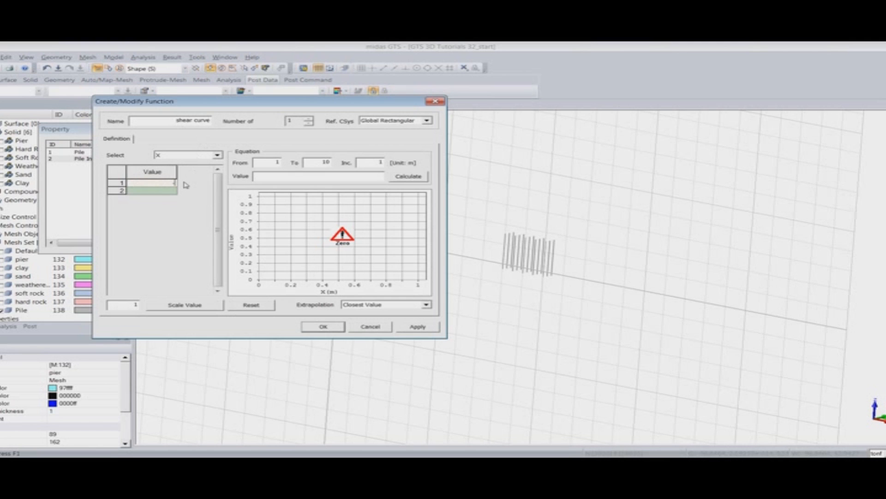
type("00")
left_click(161, 194)
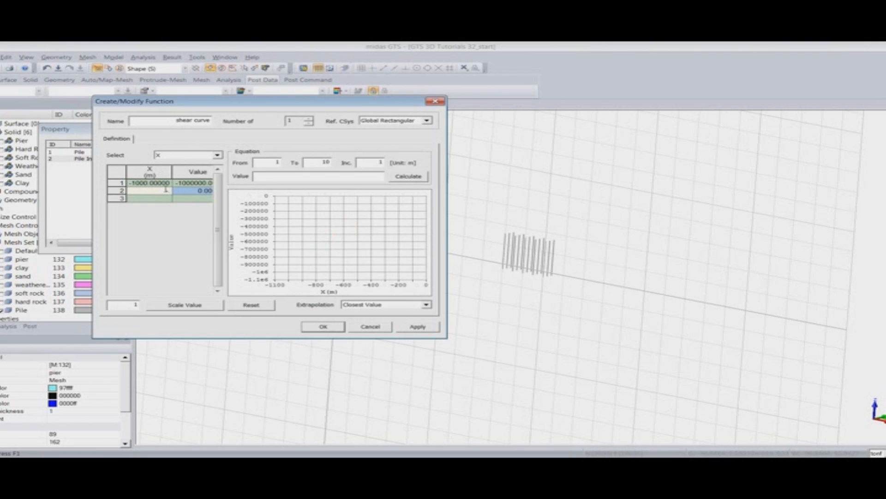
left_click(193, 190)
left_click(159, 193)
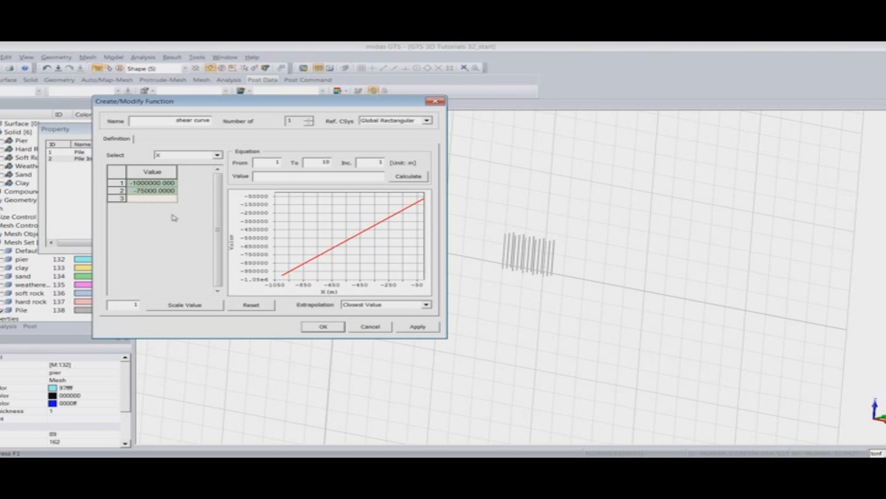
Step: Add the positive shear curve points: X 0.005 m with value 75000, and X 1000 m with value 1000000
key("Left")
type(".")
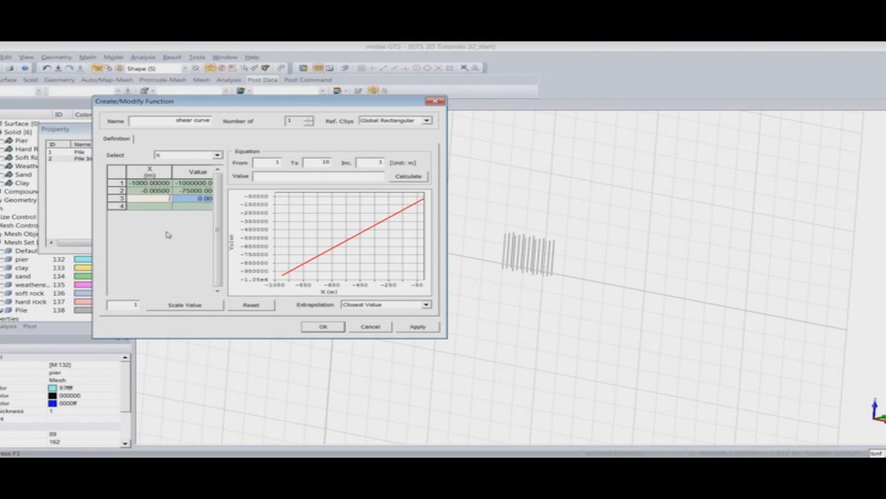
left_click(180, 199)
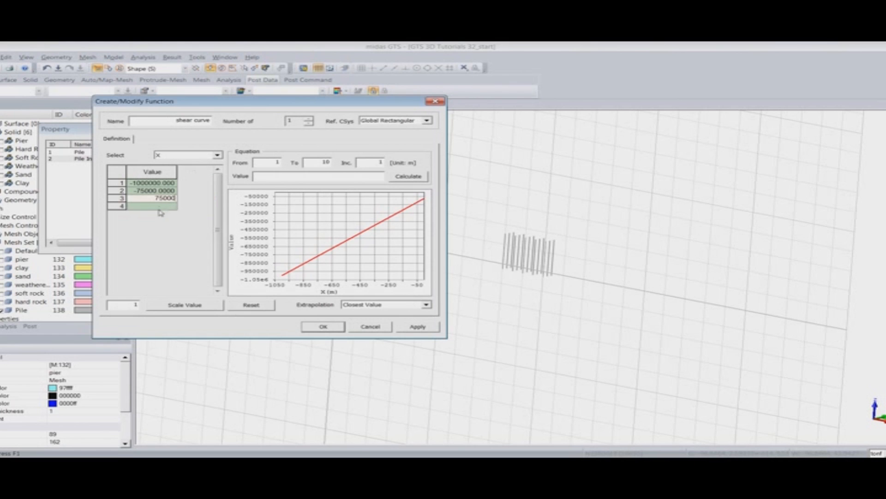
key("Return")
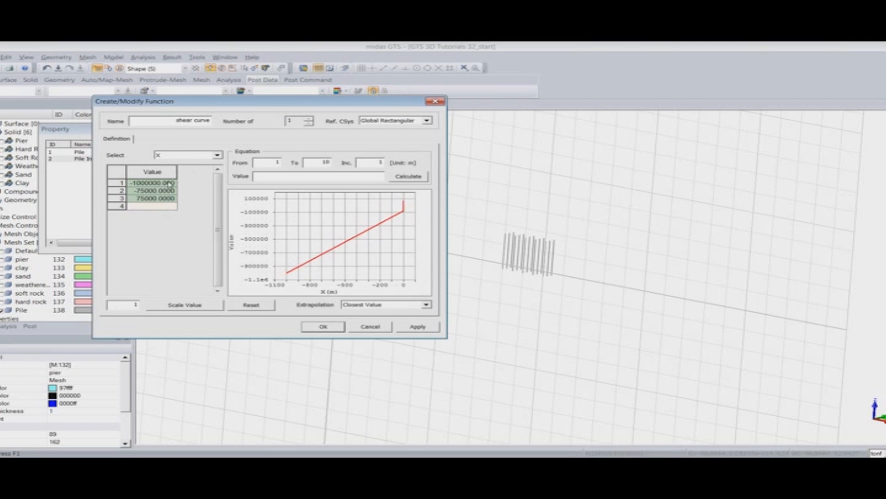
left_click(140, 207)
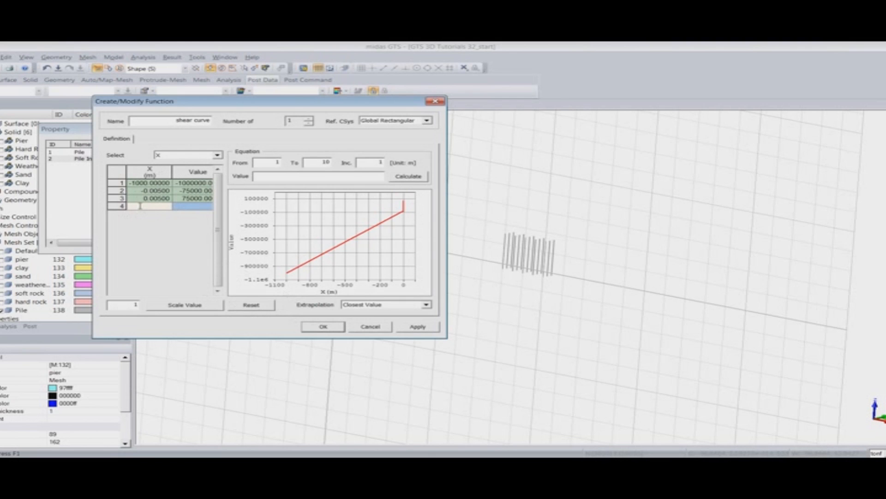
type("1000")
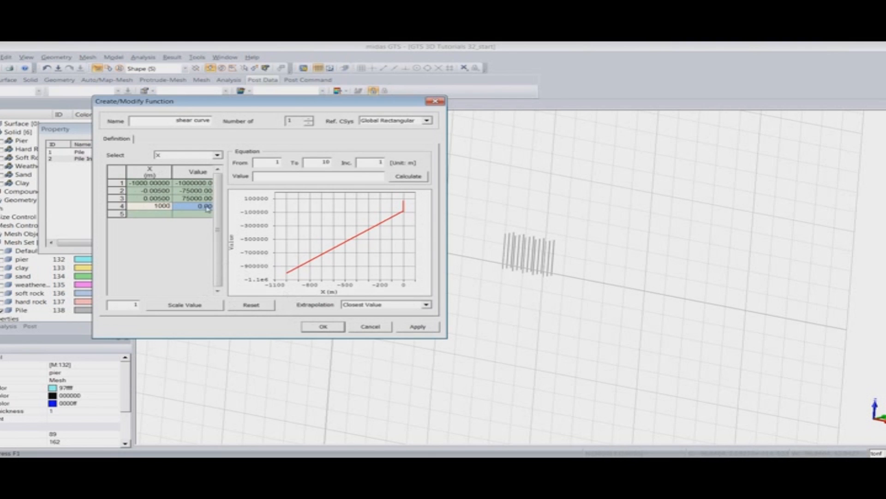
left_click(207, 208)
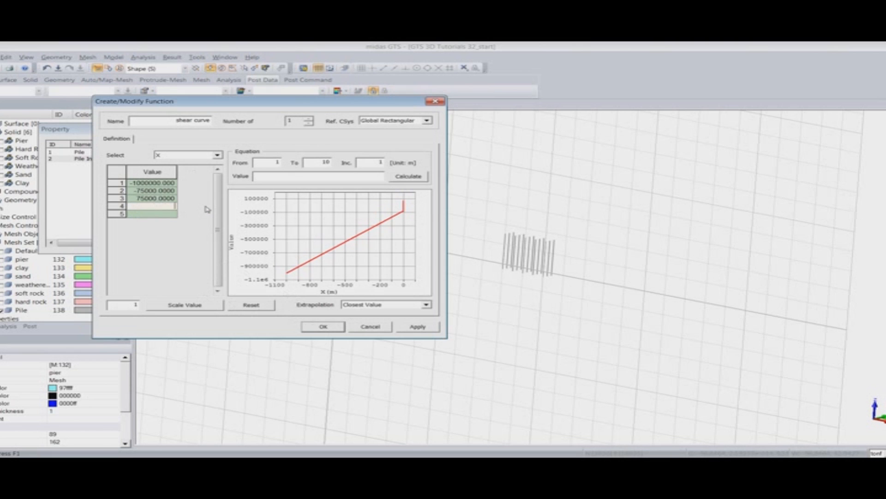
type("1000000")
left_click(167, 215)
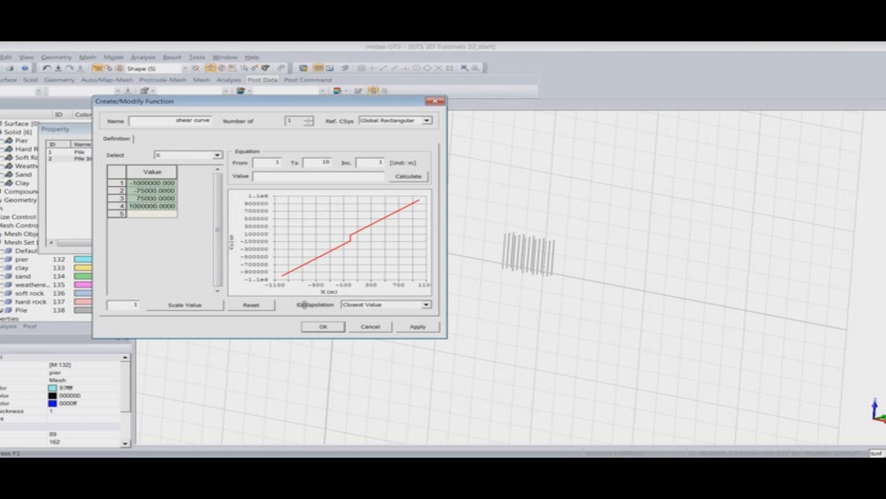
Step: Set the shear curve's variable to Y, accept the function for the Pile Interface property and finish editing the properties
left_click(215, 157)
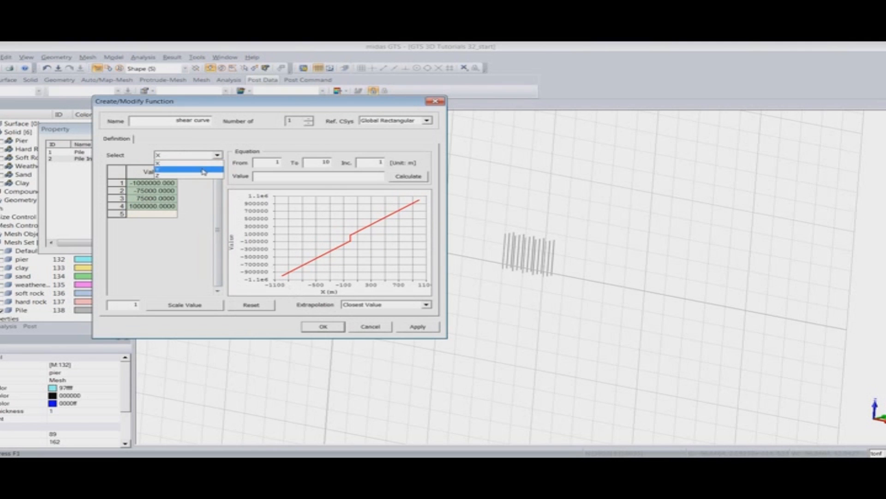
left_click(204, 172)
left_click(333, 328)
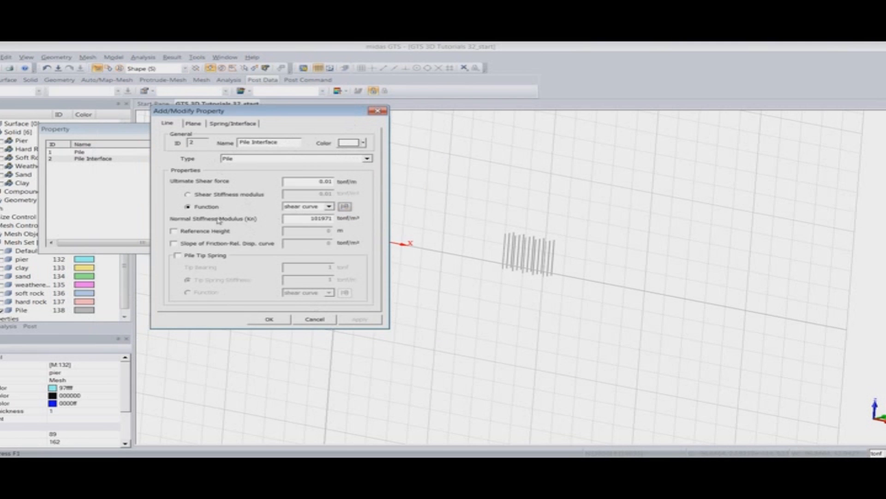
left_click(276, 320)
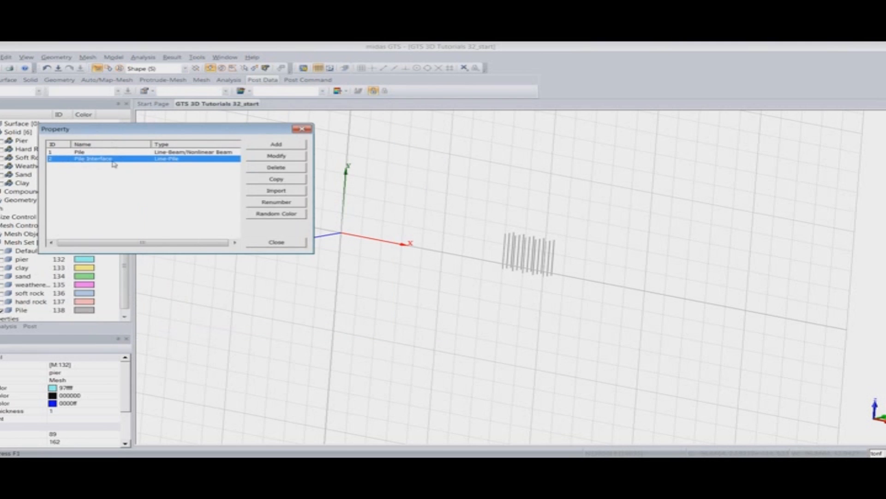
left_click(301, 129)
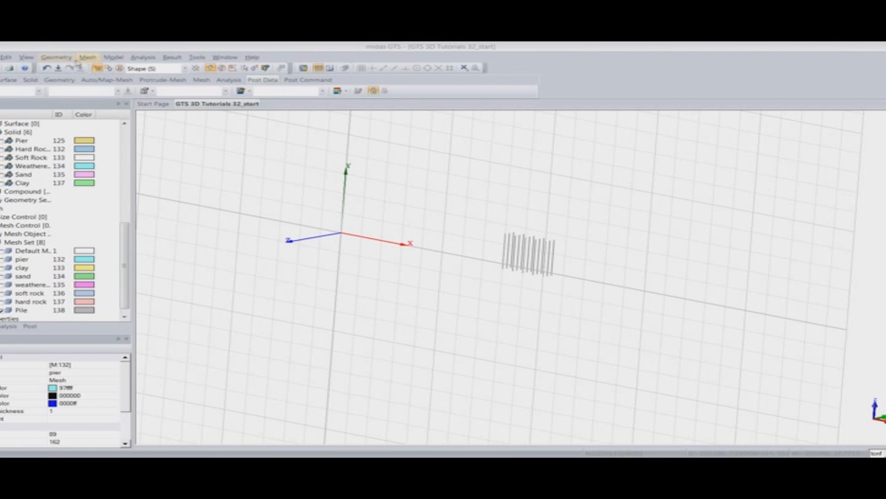
Step: Create 3D pile elements on all displayed pile line elements using the Pile Interface property
left_click(114, 57)
mouse_move(162, 116)
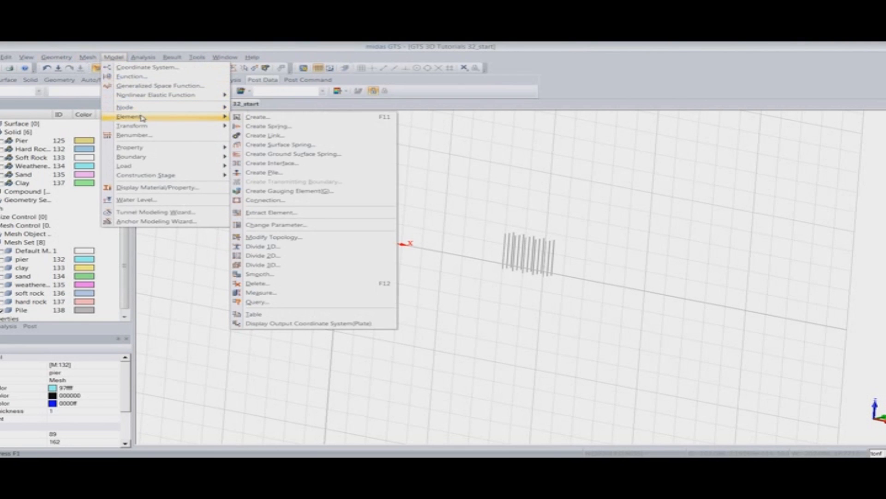
left_click(309, 174)
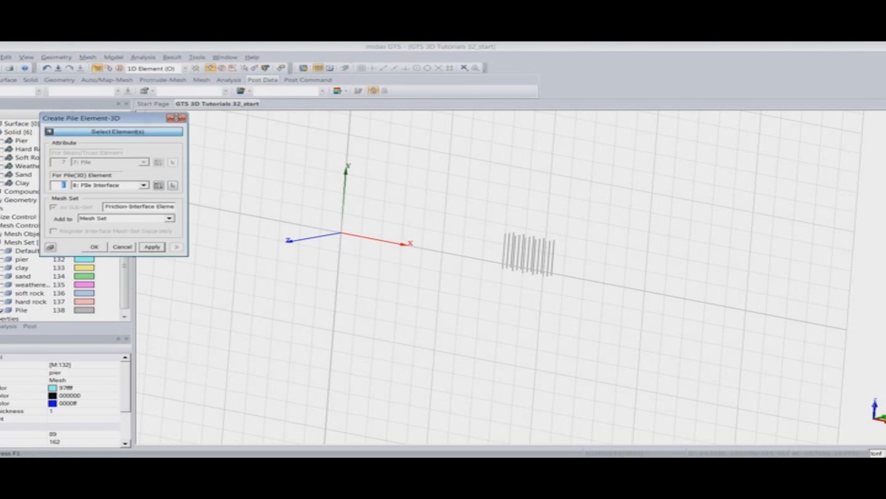
left_click(595, 316)
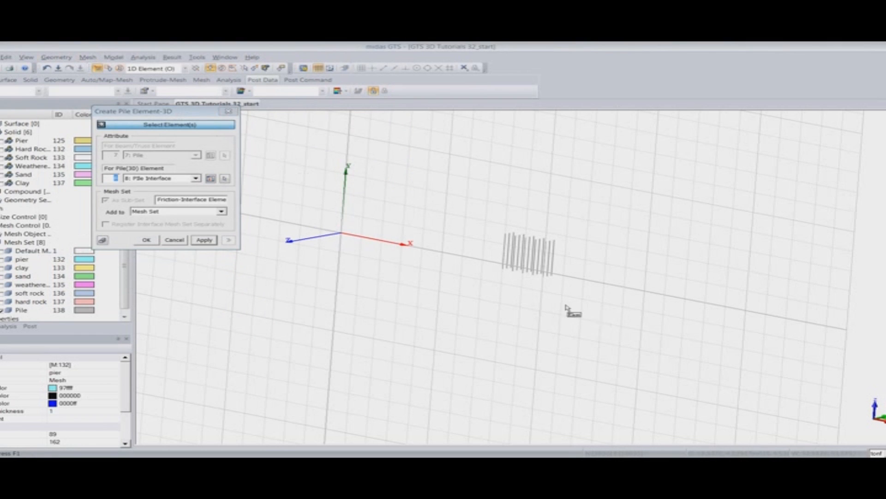
key("ctrl+a")
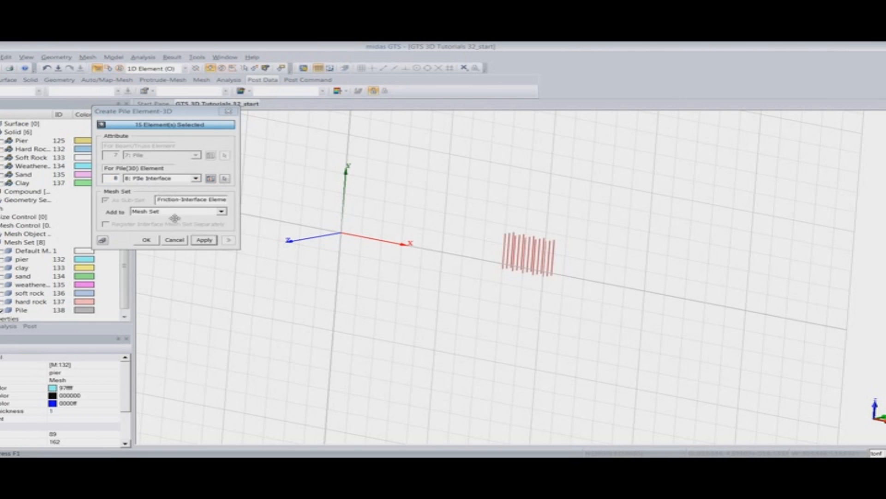
left_click(148, 241)
left_click(147, 241)
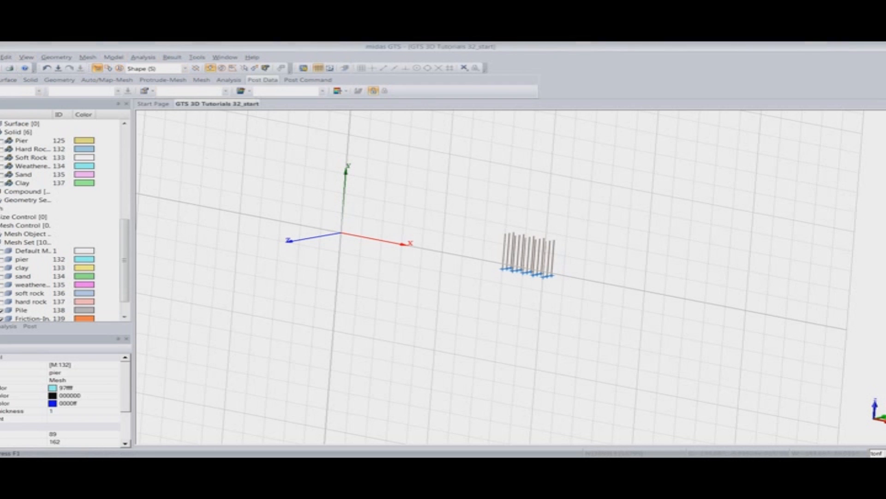
Step: Show all mesh sets and start defining ground supports in a boundary set named ground support
left_click(0, 243)
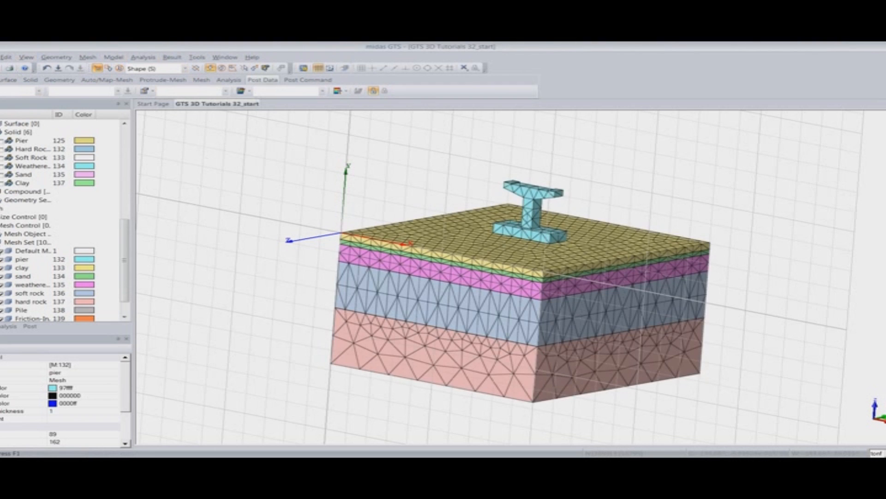
left_click(113, 57)
mouse_move(159, 158)
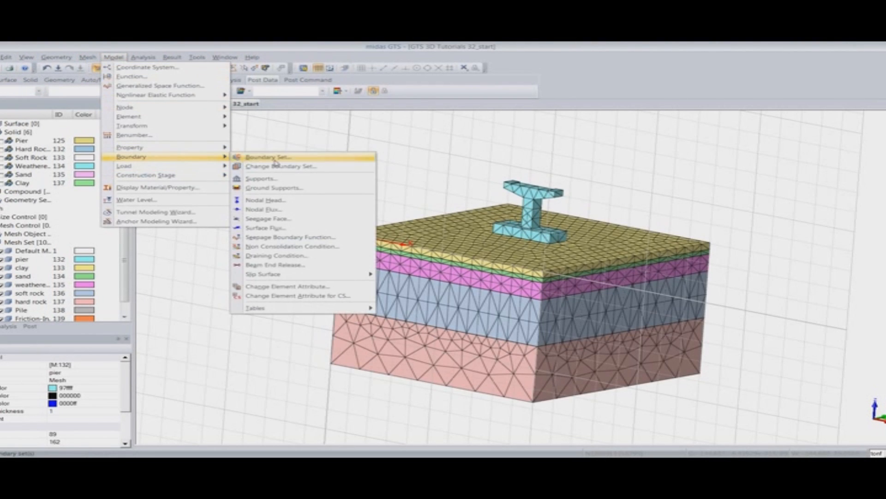
left_click(301, 188)
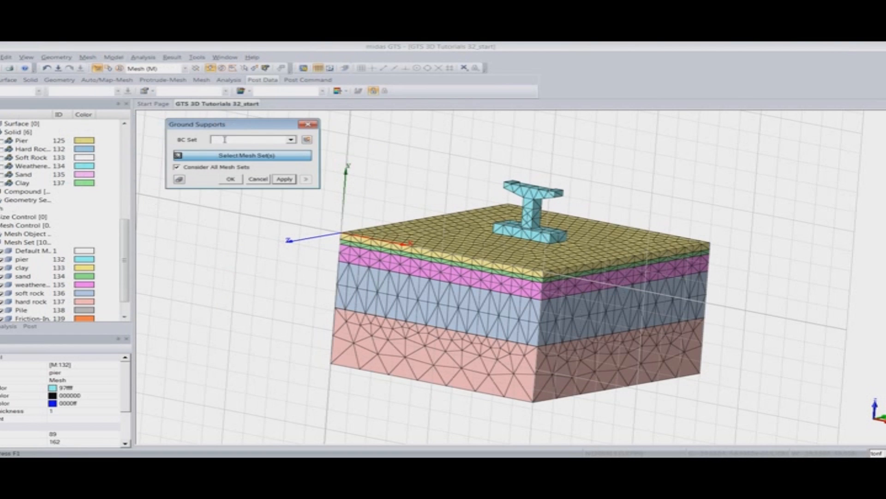
type("ground suppor")
Step: Apply the ground supports to the clay, sand, weathered rock, soft rock and hard rock mesh sets
scroll(126, 266, "down", 1)
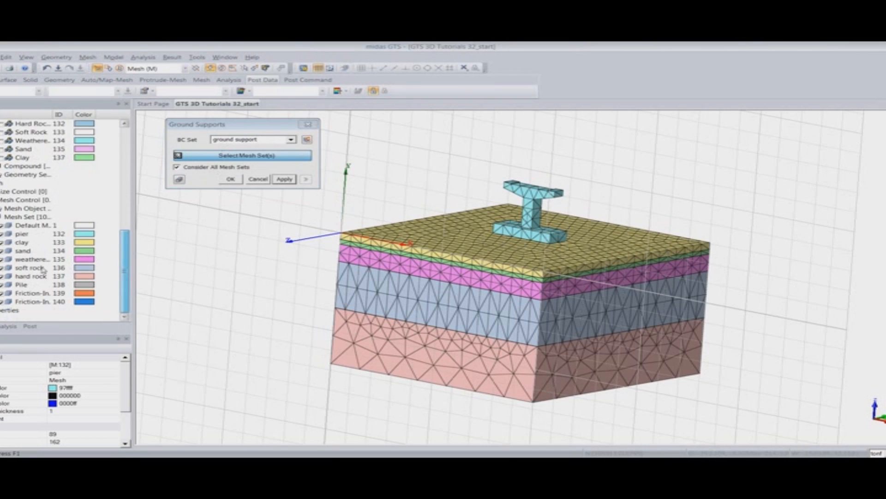
left_click(36, 243)
left_click(37, 253, "ctrl")
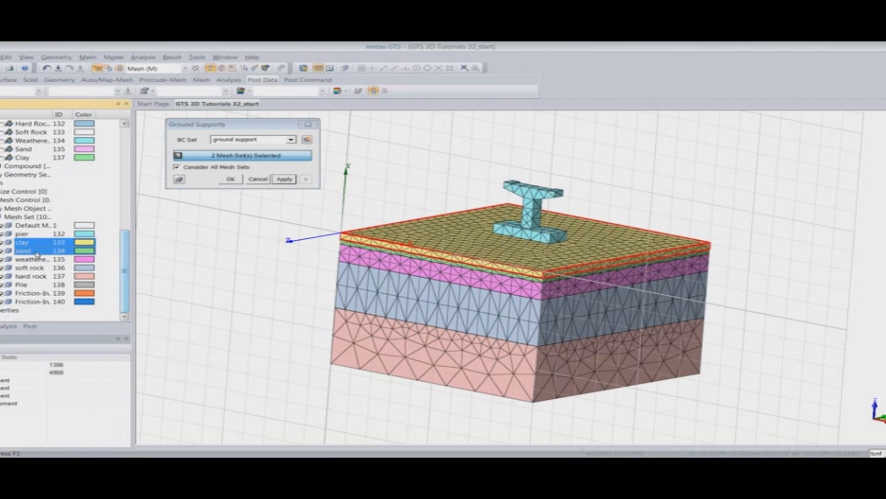
left_click(38, 260, "ctrl")
left_click(37, 267, "ctrl")
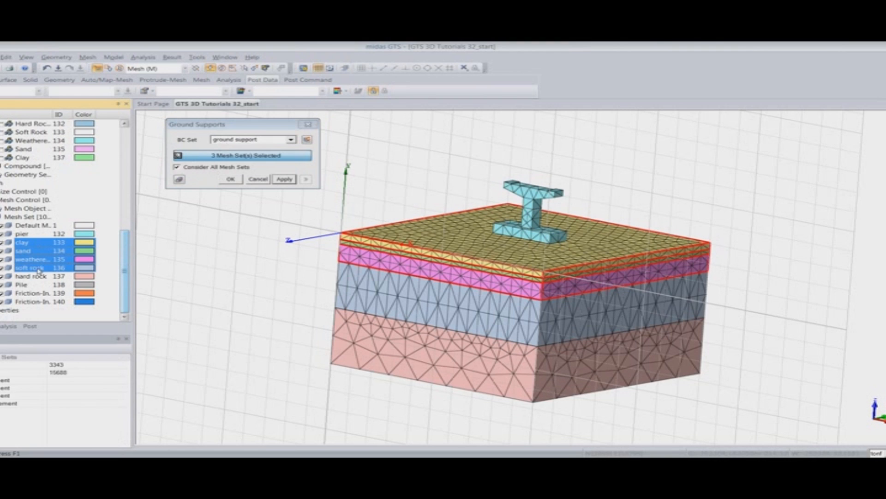
left_click(36, 276, "ctrl")
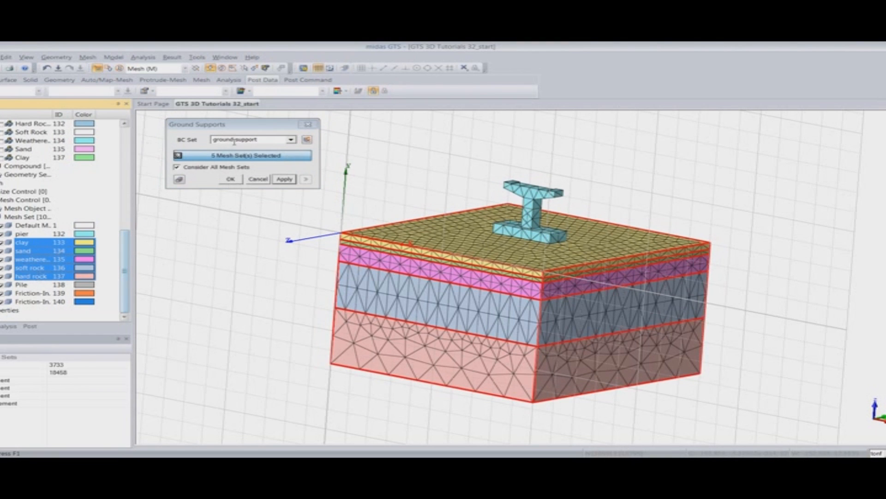
left_click(231, 179)
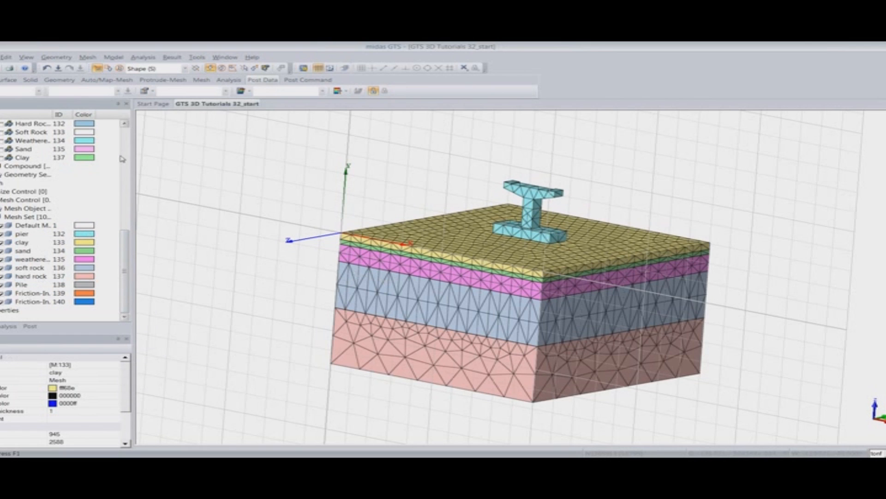
Step: Hide all mesh sets and display only the Pile mesh set
left_click(113, 56)
mouse_move(136, 151)
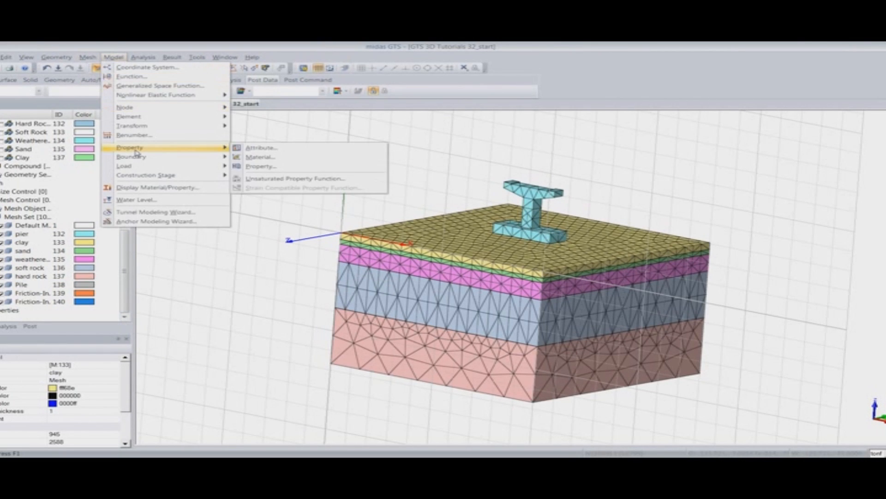
left_click(145, 58)
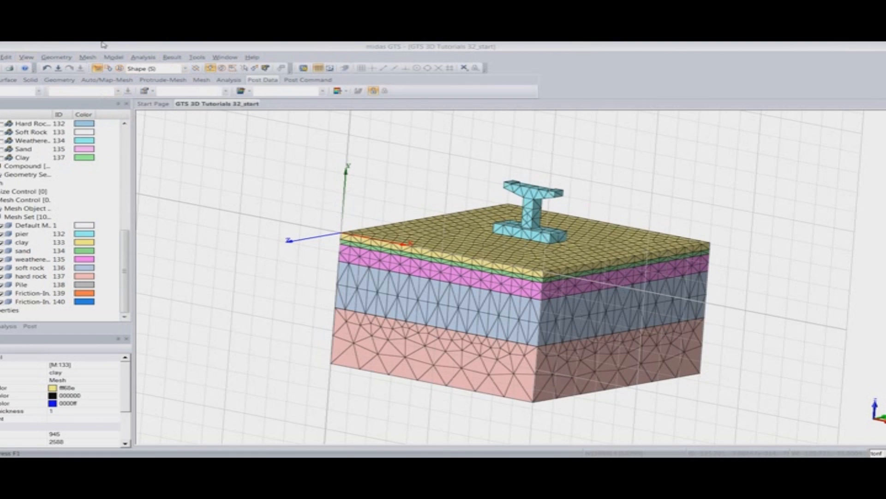
left_click(1, 216)
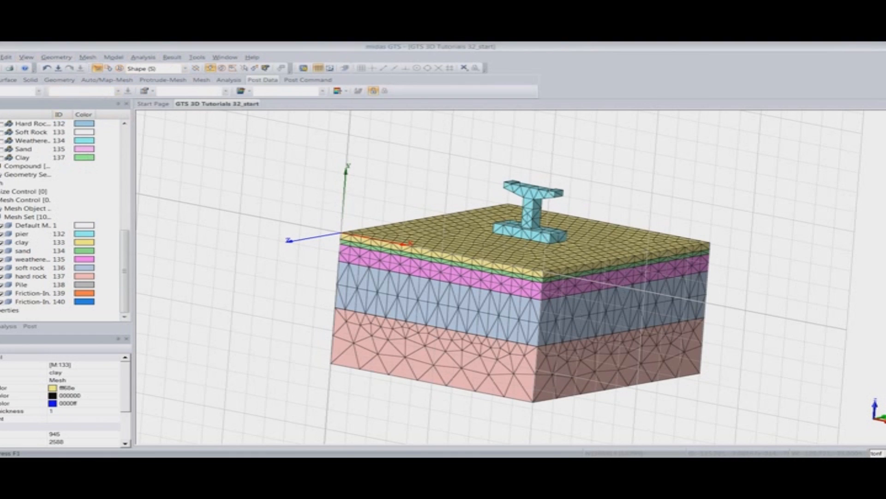
left_click(2, 285)
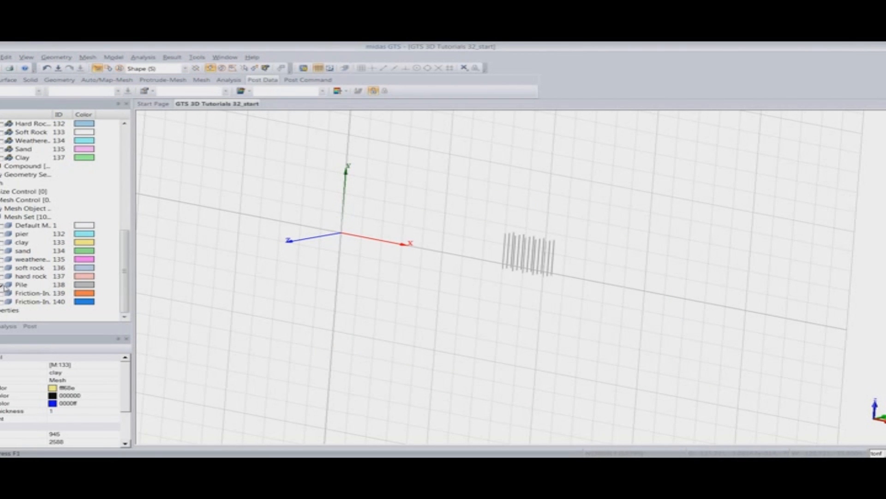
Step: Add a support restraining RZ on all pile nodes within the ground support boundary set
left_click(114, 57)
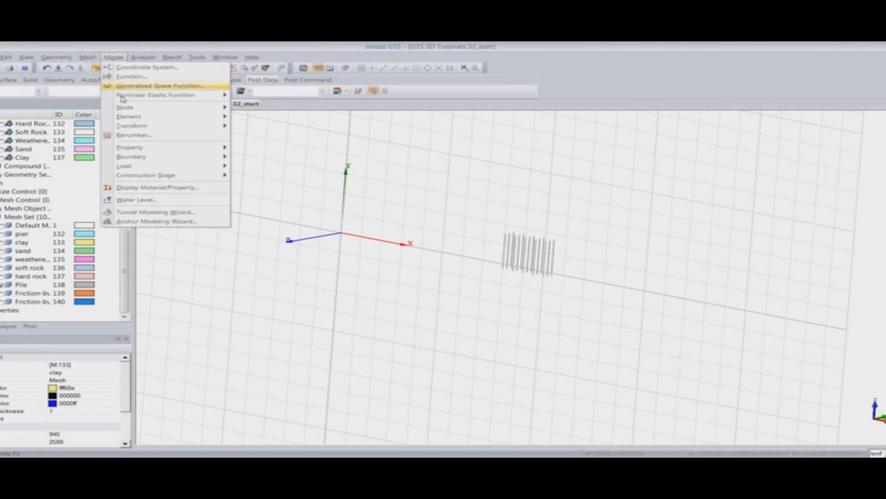
mouse_move(132, 156)
left_click(282, 181)
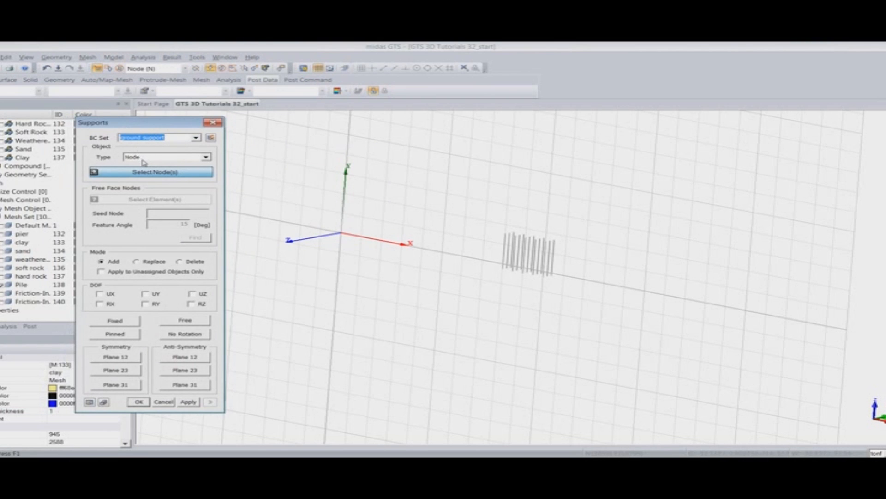
left_click(191, 304)
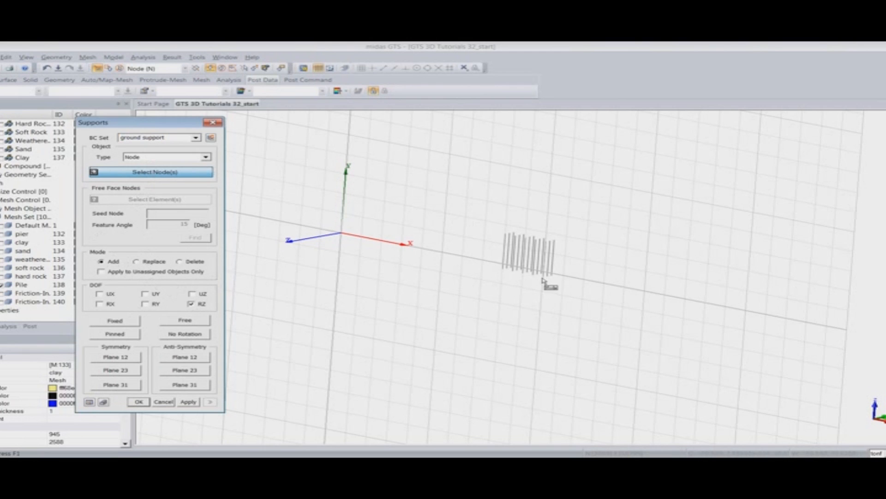
left_click(334, 282)
key("ctrl+a")
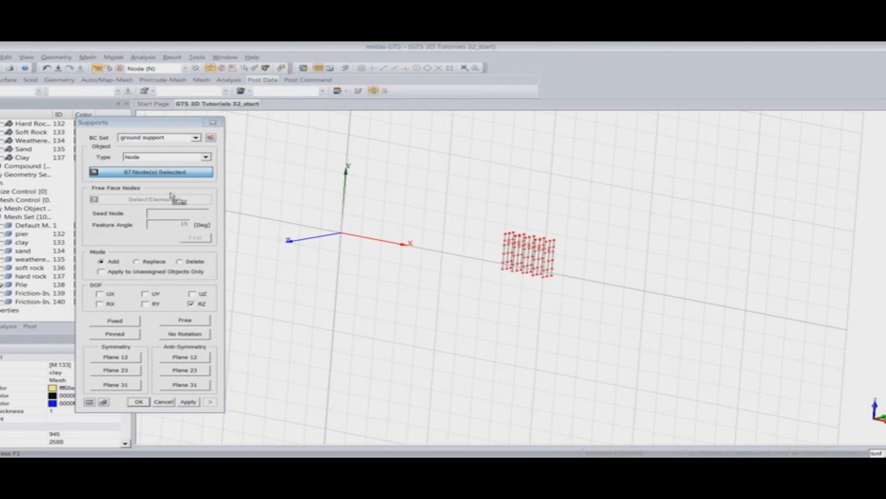
left_click(140, 402)
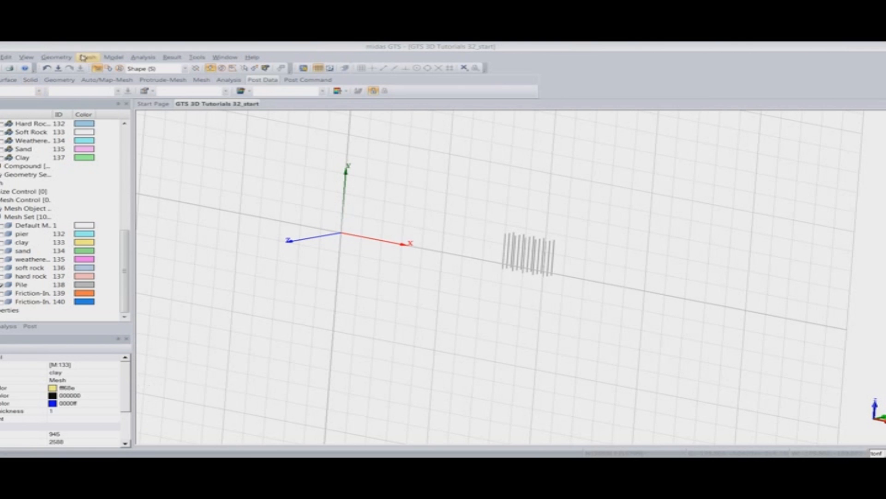
Step: Define a self weight load in a load set named self weight, with a Z factor of -1
left_click(109, 57)
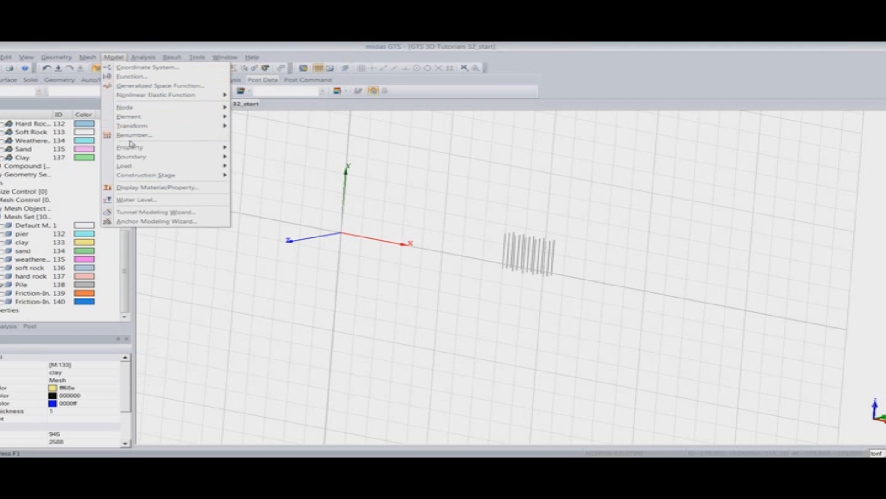
mouse_move(171, 168)
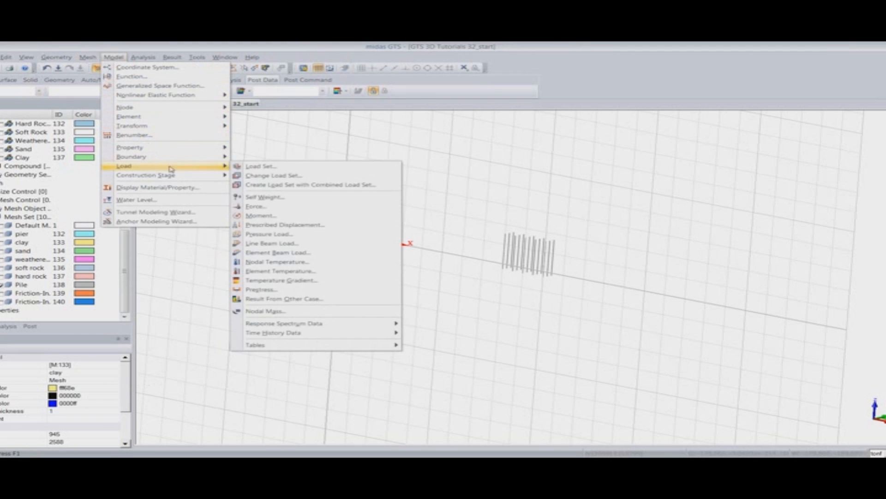
left_click(319, 198)
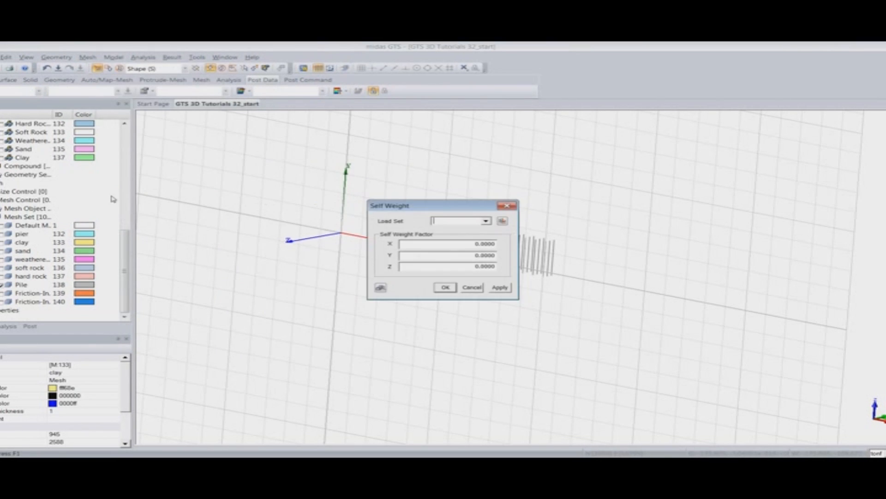
left_click_drag(465, 265, 525, 267)
type("-1")
left_click(446, 288)
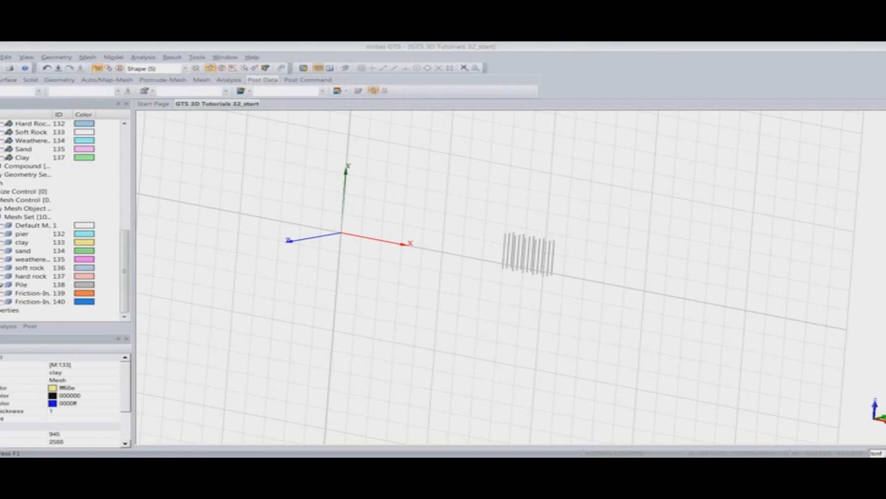
Step: Add an analysis case named bridge pier with the Nonlinear Static analysis type
left_click(115, 57)
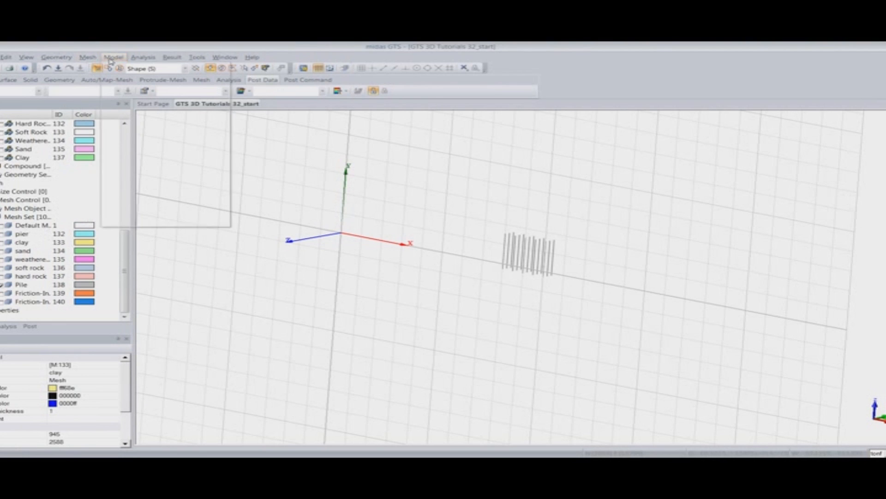
mouse_move(141, 57)
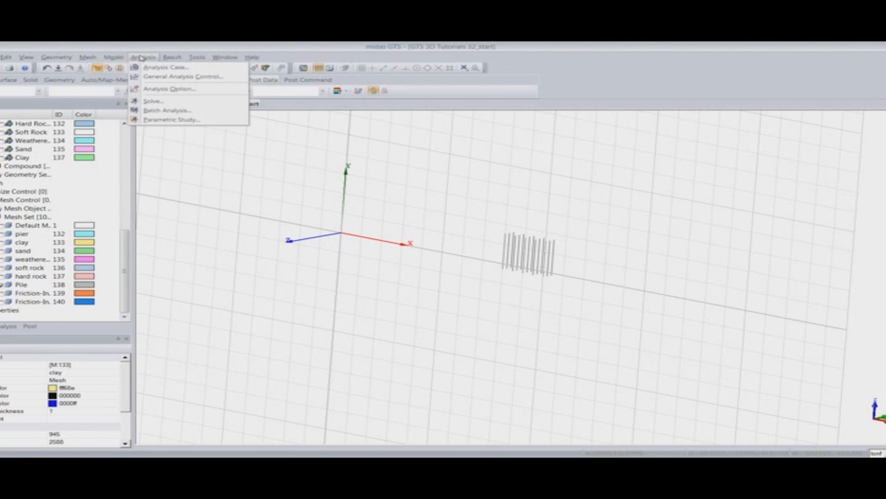
left_click(158, 69)
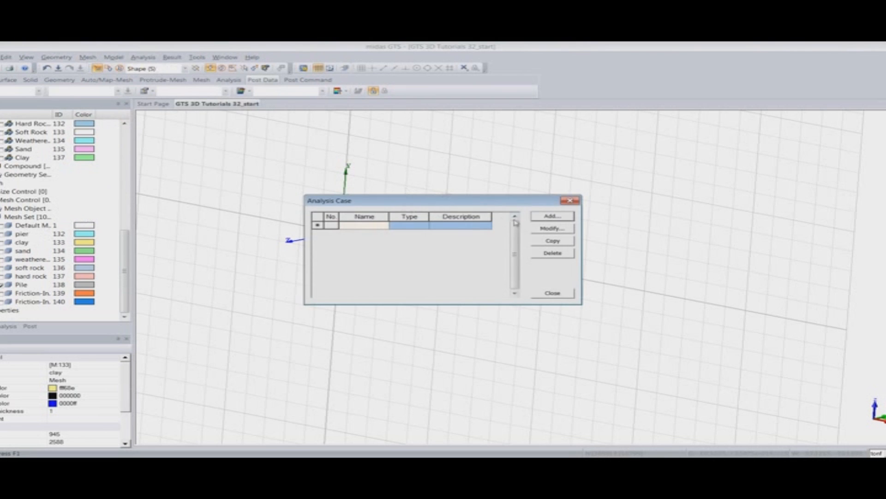
left_click(544, 216)
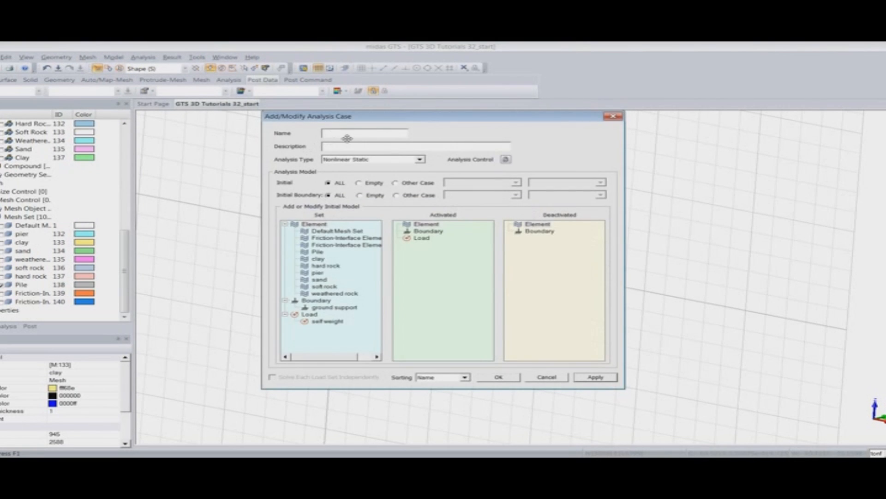
type("bridge o")
type("ier")
left_click(358, 163)
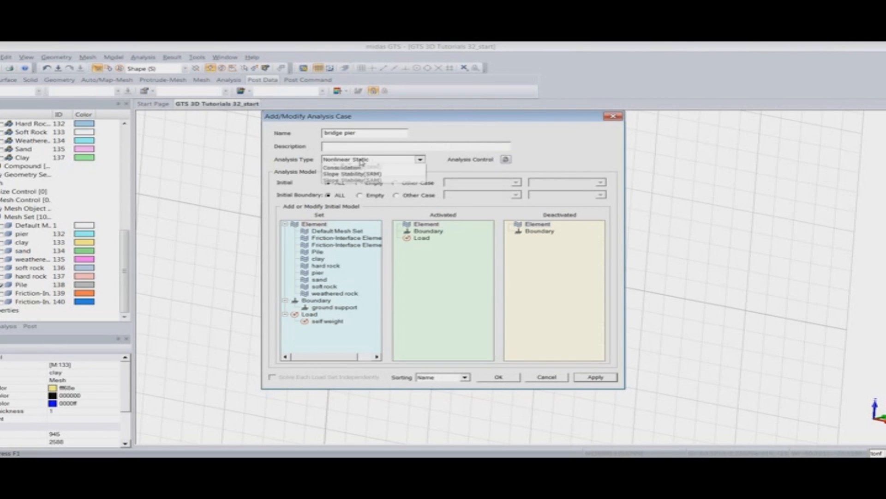
left_click(363, 161)
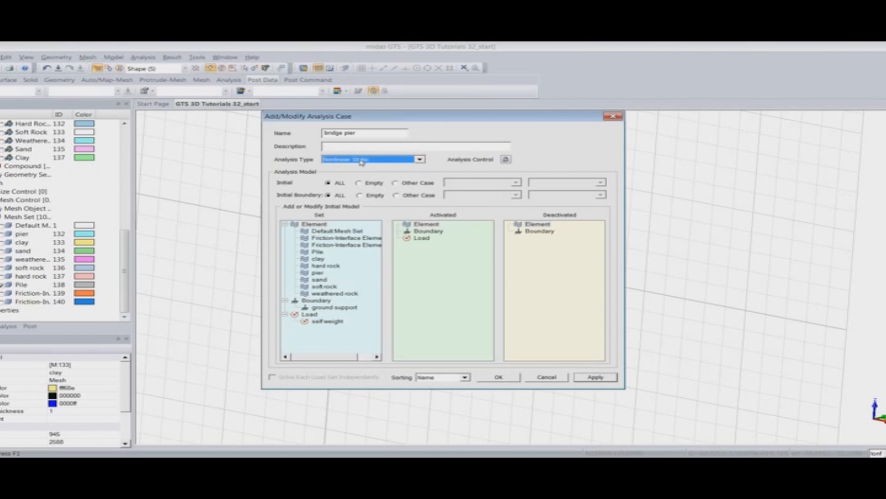
Step: Activate every element set except Default Mesh Set, together with the ground support boundary and self weight load, in the analysis case
left_click(349, 239)
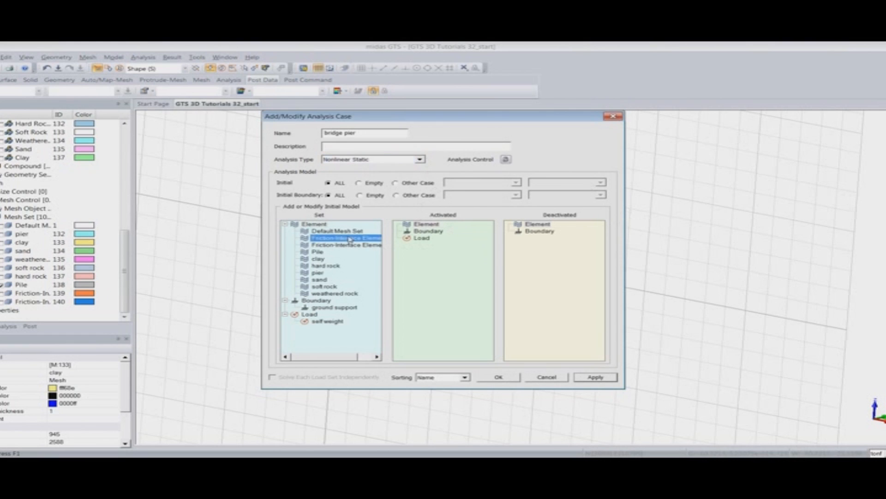
left_click(326, 294, "shift")
left_click_drag(318, 255, 431, 264)
left_click(334, 307)
left_click_drag(331, 307, 442, 312)
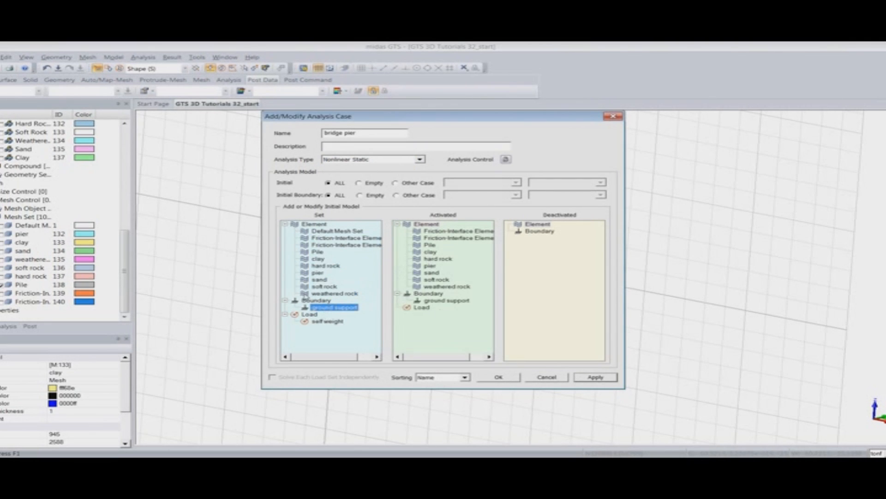
left_click(329, 322)
left_click_drag(328, 322, 427, 321)
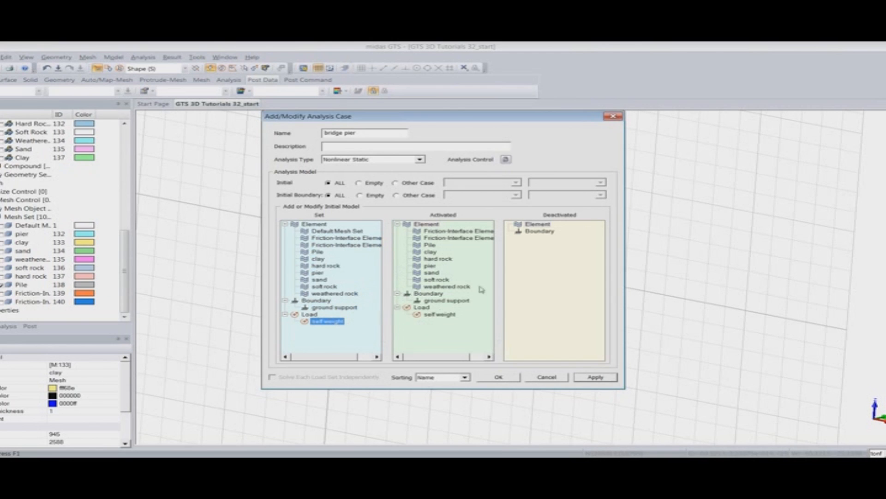
Step: Confirm the bridge pier analysis case and close the analysis case list
left_click(507, 378)
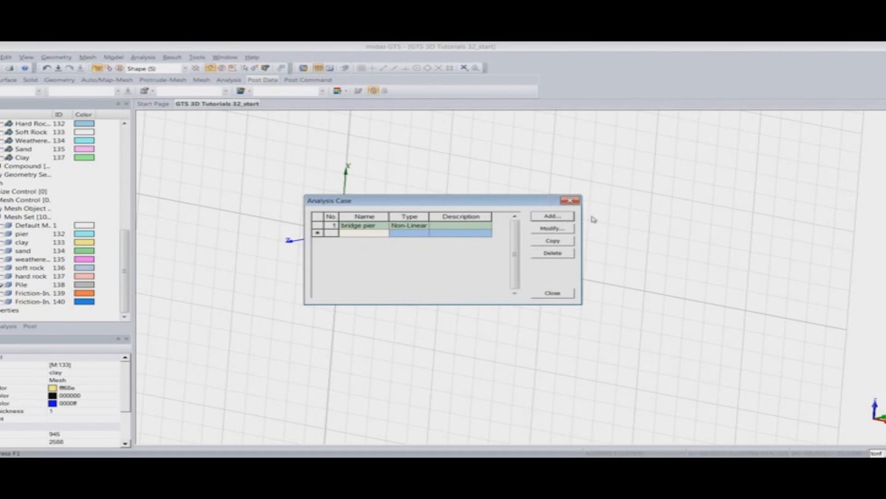
left_click(574, 202)
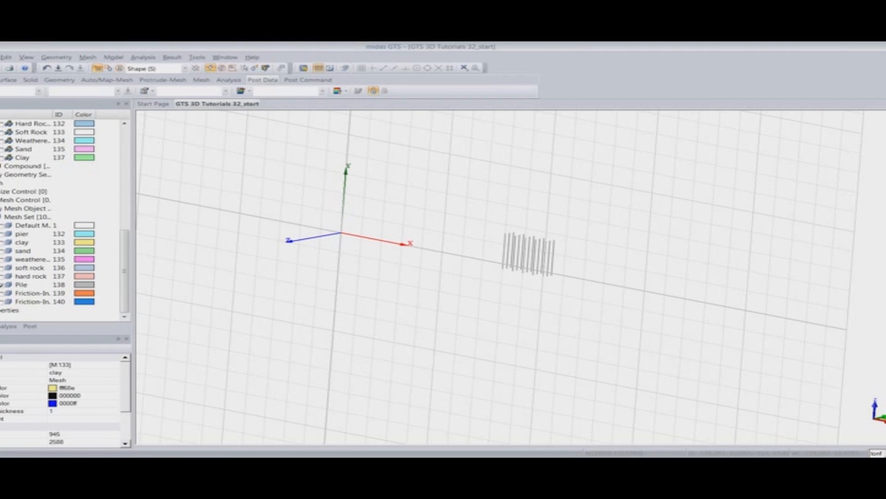
Step: Open the GTS 3D Tutorials 32_solved file with its results, without saving the changes to the current model
left_click(0, 57)
left_click(2, 77)
left_click(315, 186)
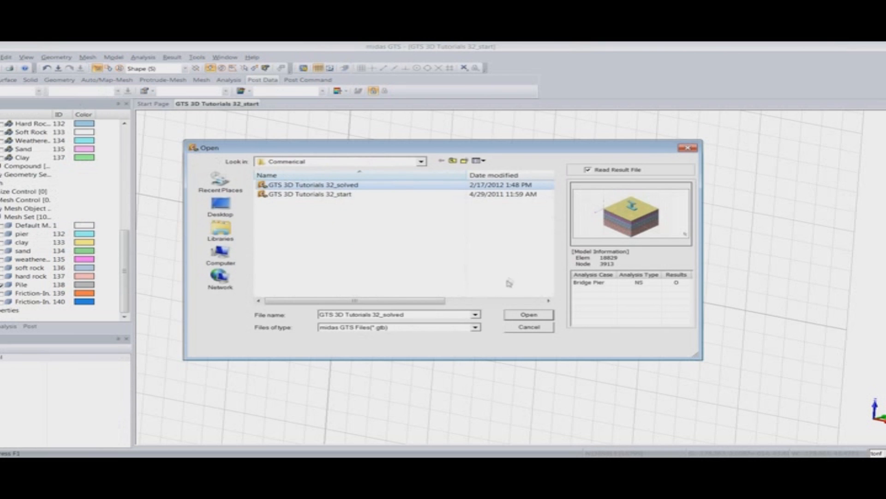
left_click(528, 318)
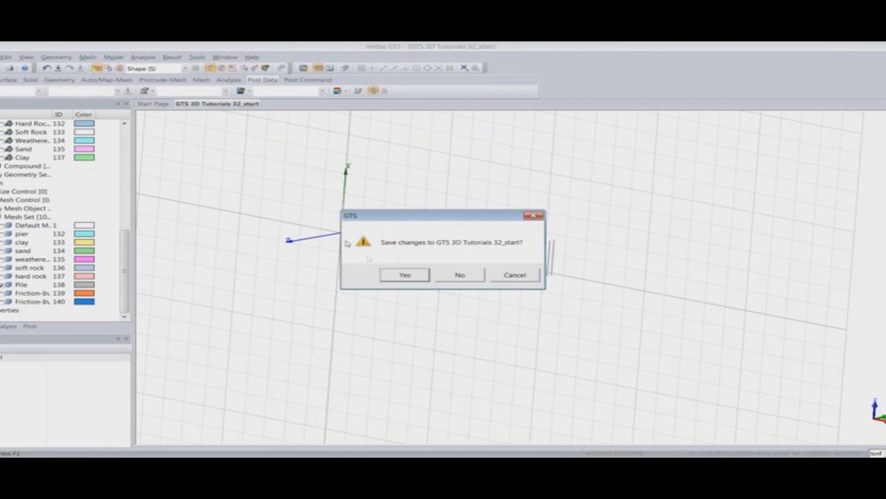
left_click(443, 276)
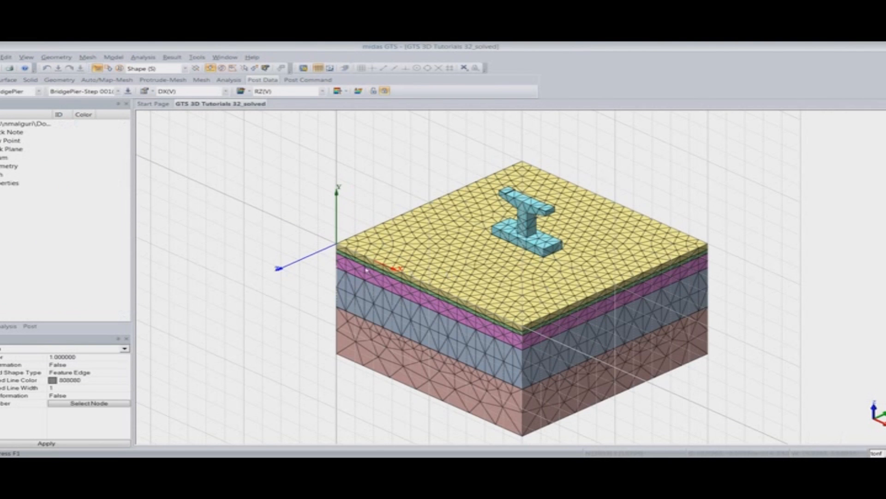
Step: Display the DXYZ(V) displacement contour from the BridgePier-Step 001(1) results
left_click(29, 326)
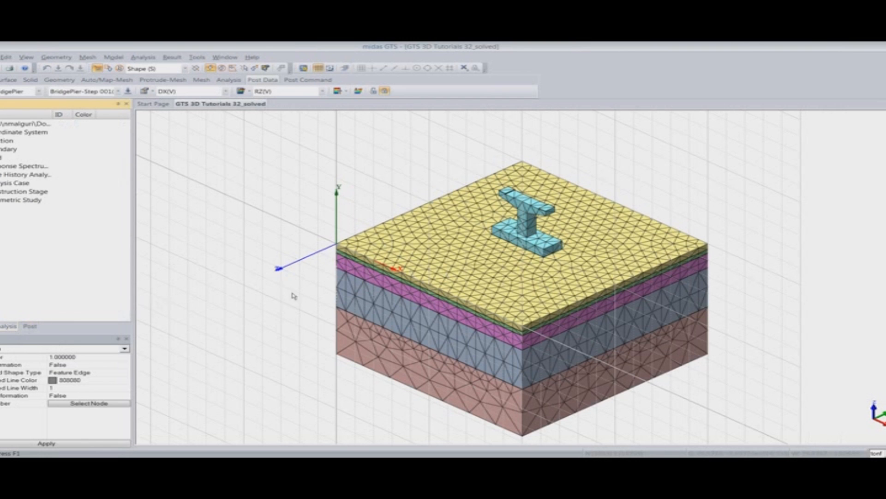
middle_click_drag(310, 306, 312, 275)
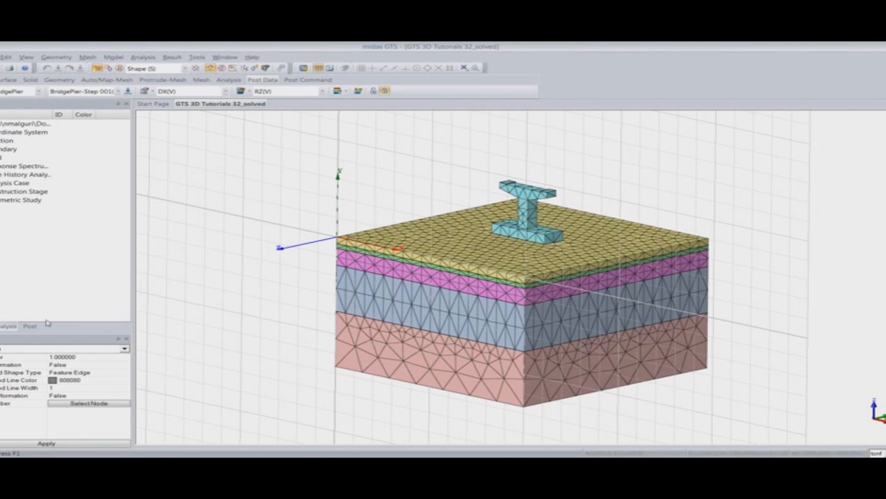
left_click(32, 327)
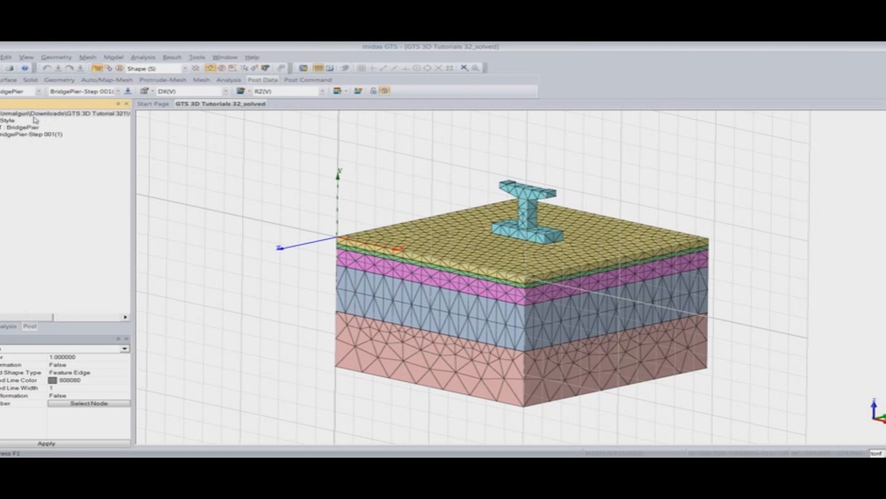
middle_click_drag(304, 297, 355, 295)
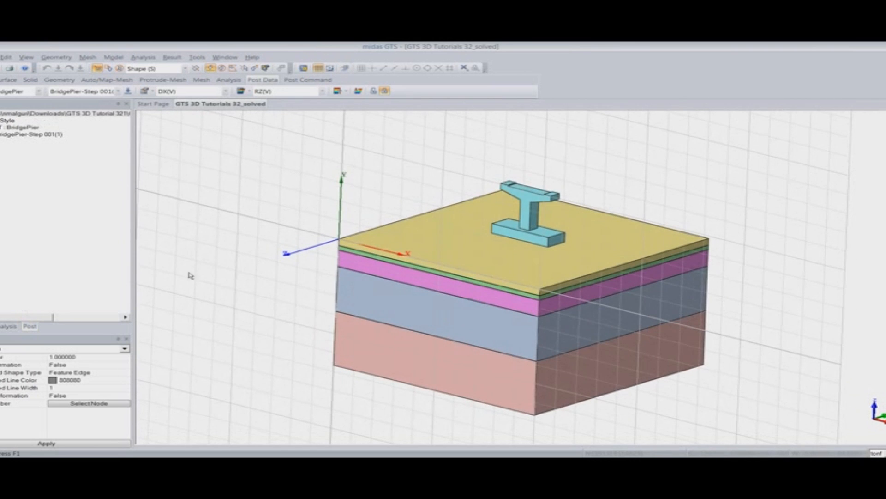
double_click(22, 134)
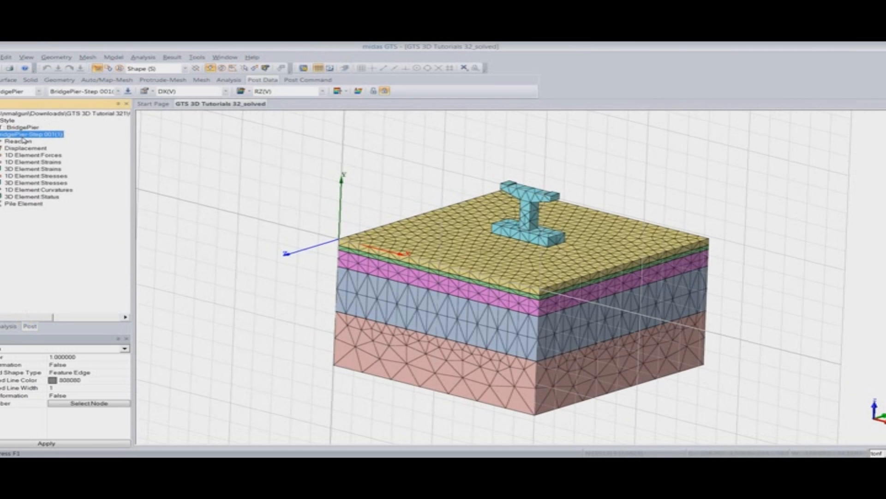
double_click(21, 148)
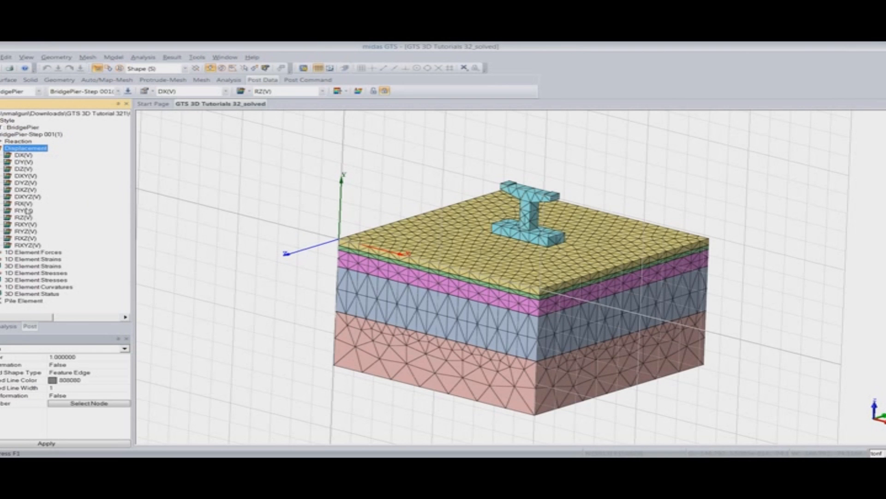
double_click(28, 197)
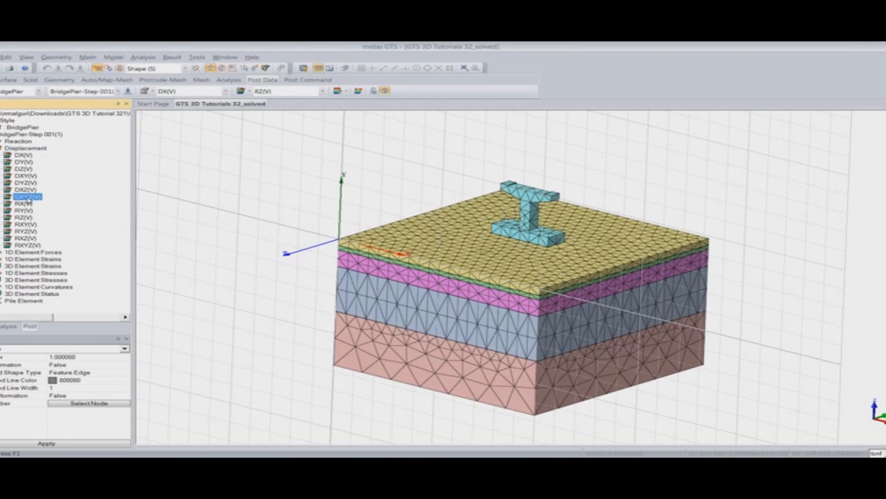
middle_click_drag(401, 269, 449, 278)
mouse_move(529, 282)
middle_mouse_down()
mouse_move(511, 258)
mouse_move(529, 272)
middle_mouse_up()
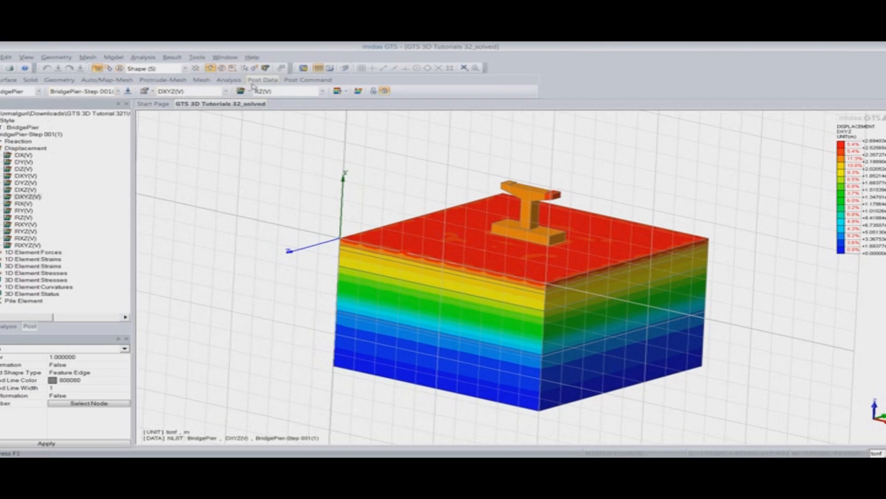
Step: Show the mesh edges over the displacement contour
left_click(306, 79)
left_click(13, 92)
left_click(28, 106)
Step: Probe the displacement result at nodes on the top soil surface beside the pier footing
left_click(198, 58)
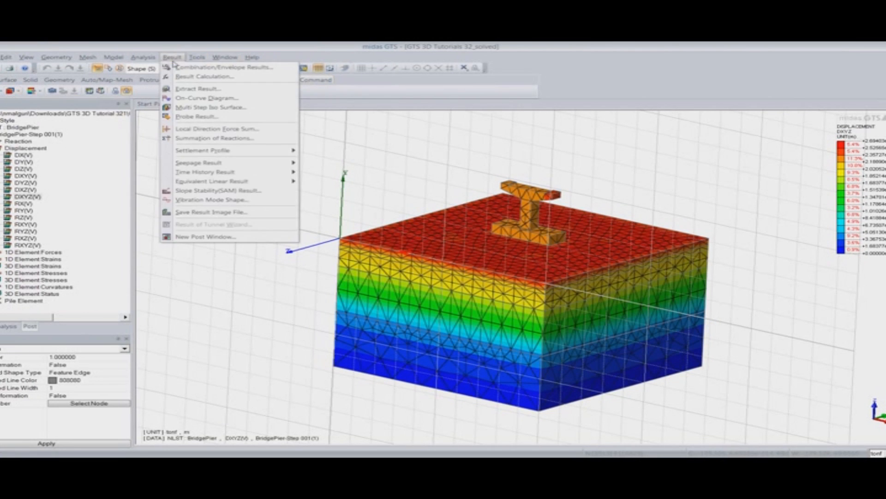
left_click(198, 116)
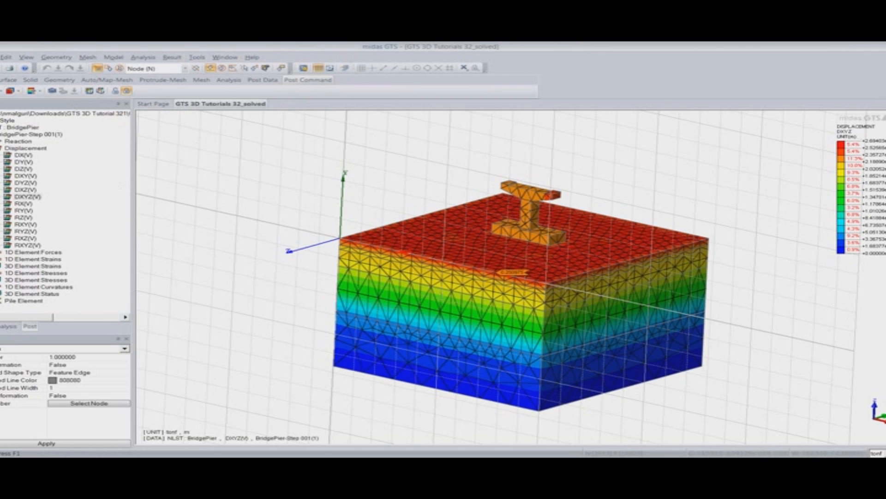
left_click_drag(172, 125, 253, 140)
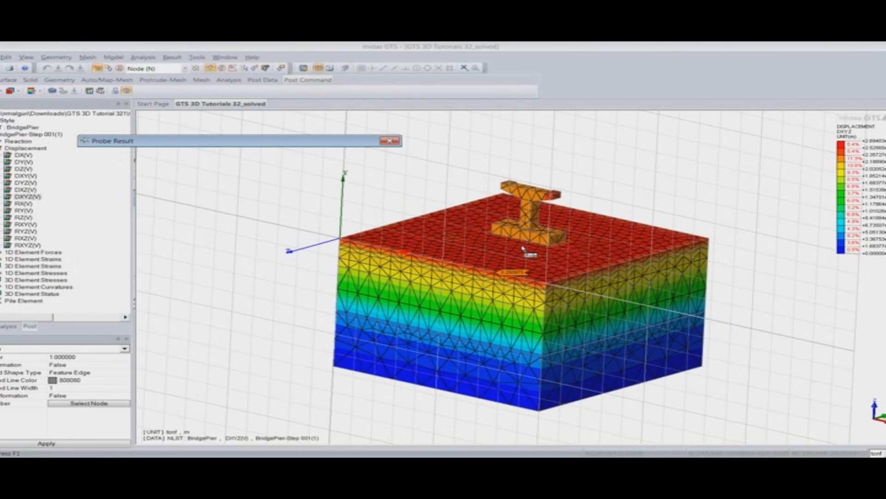
left_click(521, 252)
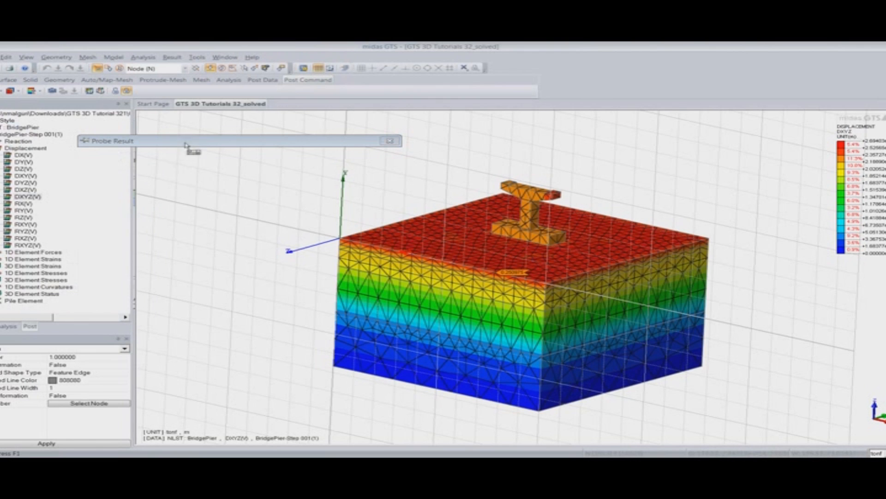
mouse_move(187, 141)
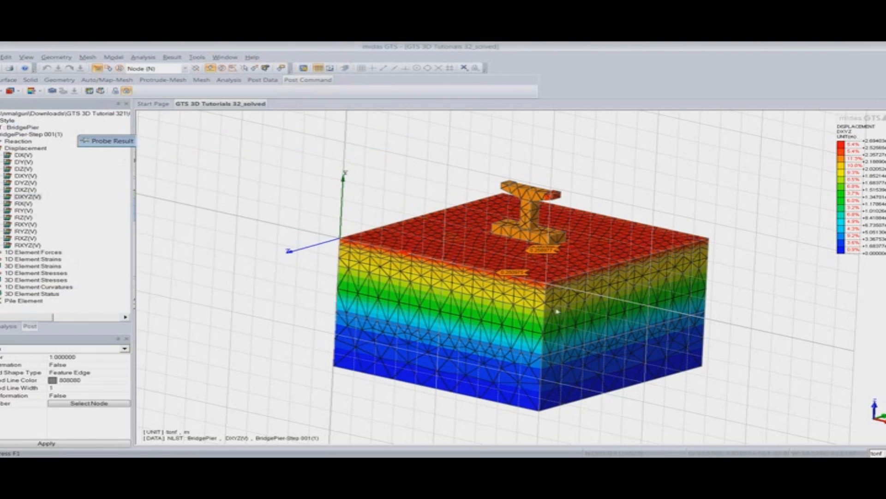
key("Escape")
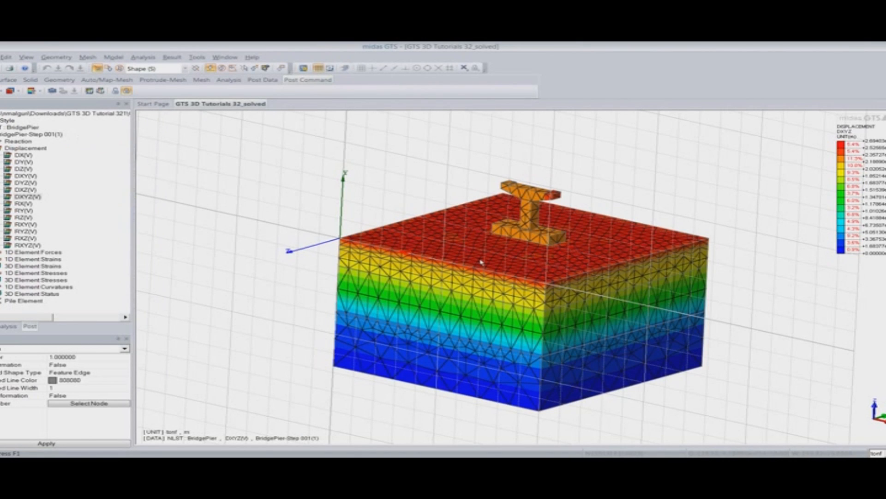
Step: View the DYZ(V) displacement contour followed by the DZ(V) contour, and collapse the displacement results
double_click(26, 183)
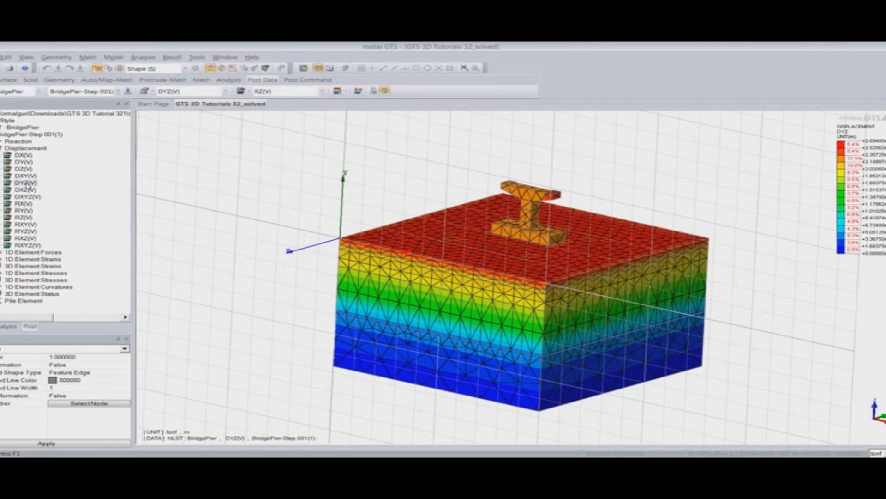
double_click(26, 169)
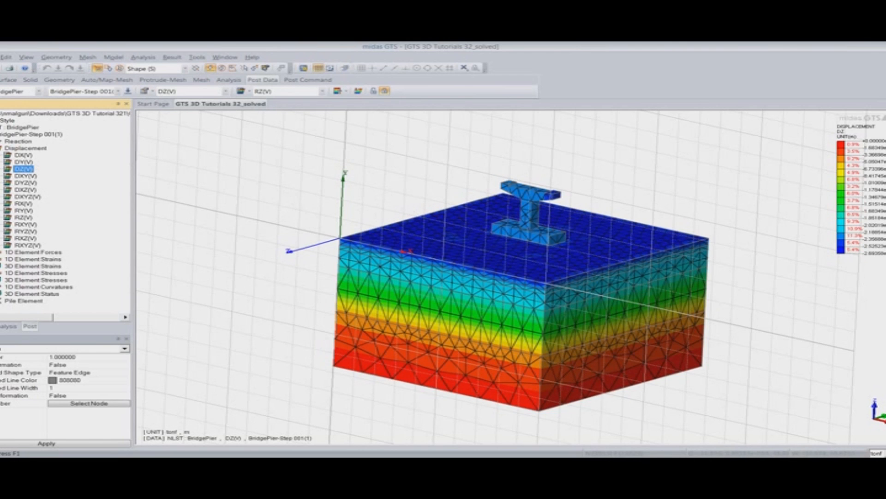
double_click(2, 149)
Step: Display the Soil SYY' Center contour from the 3D element stresses
double_click(8, 169)
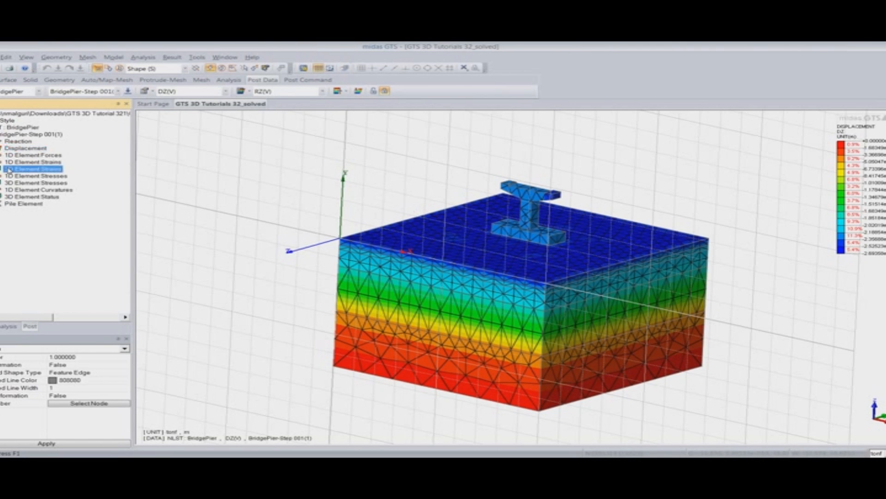
double_click(18, 127)
double_click(25, 184)
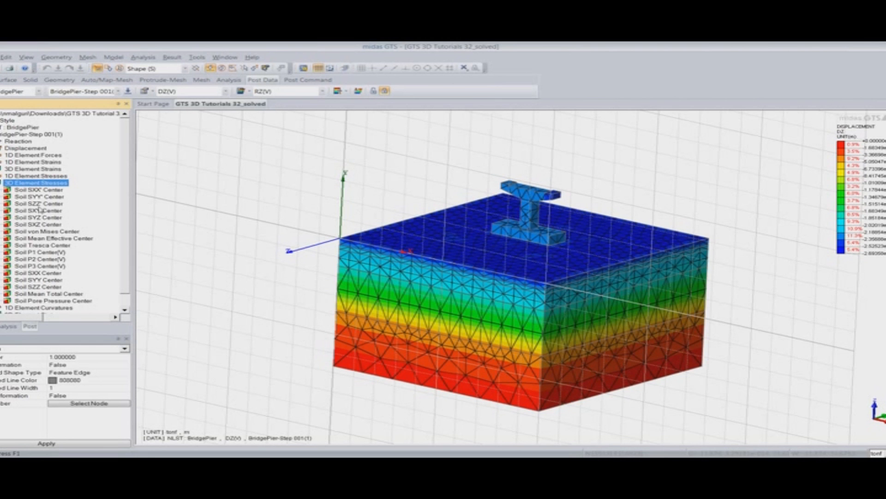
double_click(40, 197)
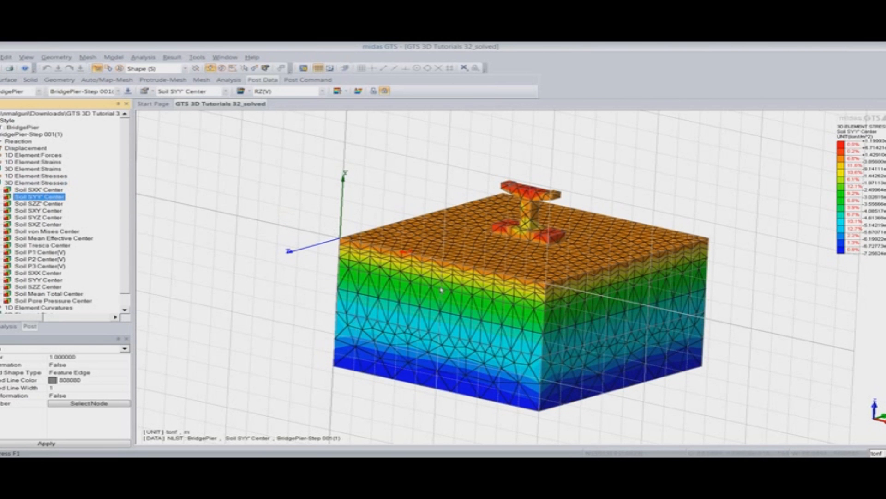
middle_click_drag(423, 298, 458, 296)
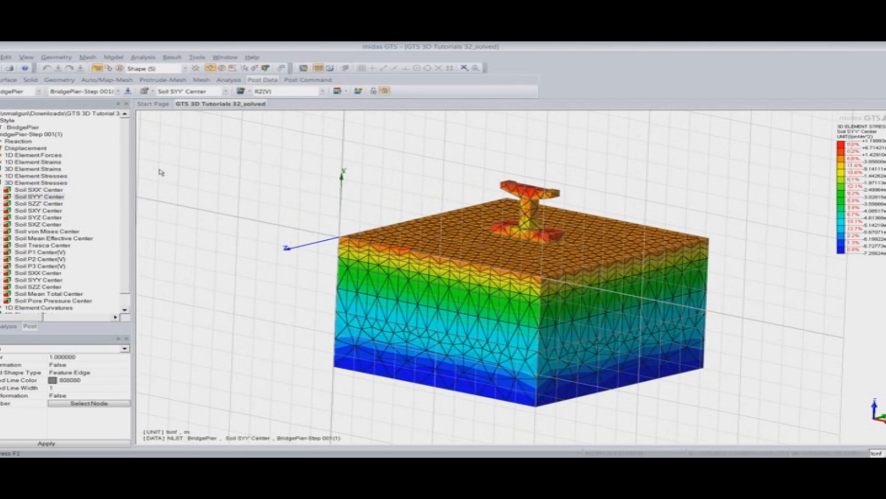
Step: Hide the grid behind the model
right_click(244, 175)
left_click(261, 199)
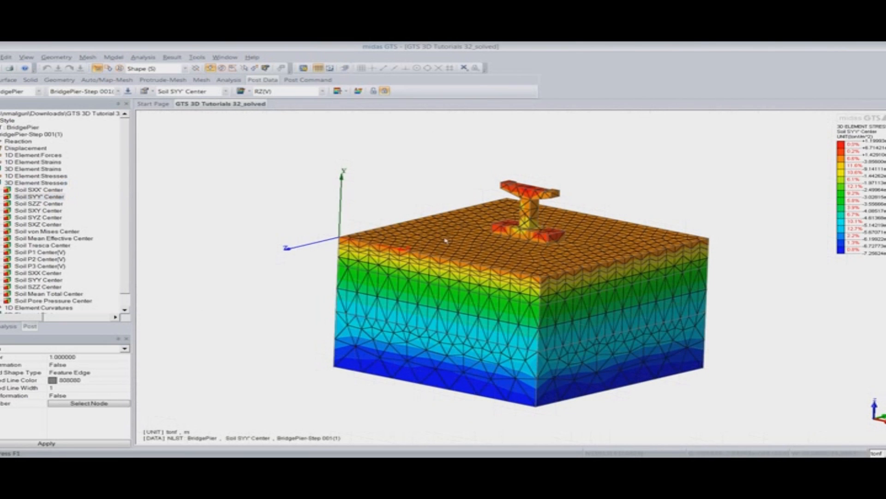
middle_click_drag(434, 241, 419, 253)
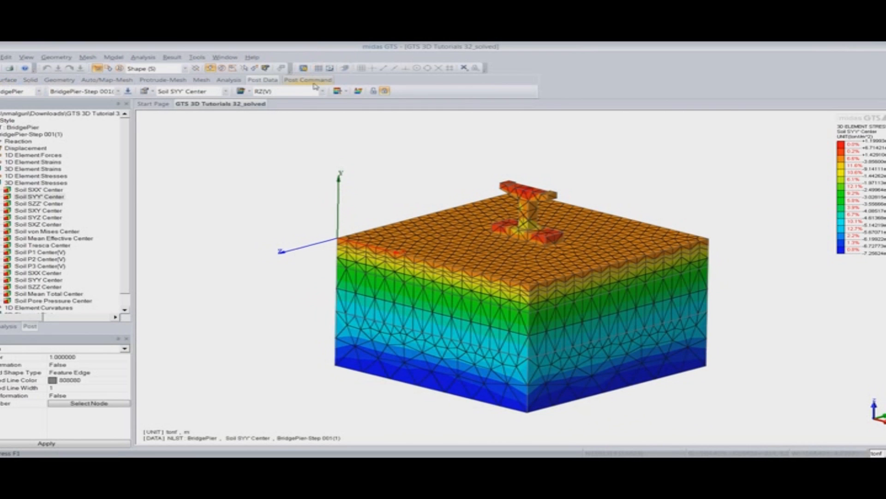
Step: Plot the Soil SYY' stress contour on a slice plane through the pier
left_click(296, 82)
left_click(18, 91)
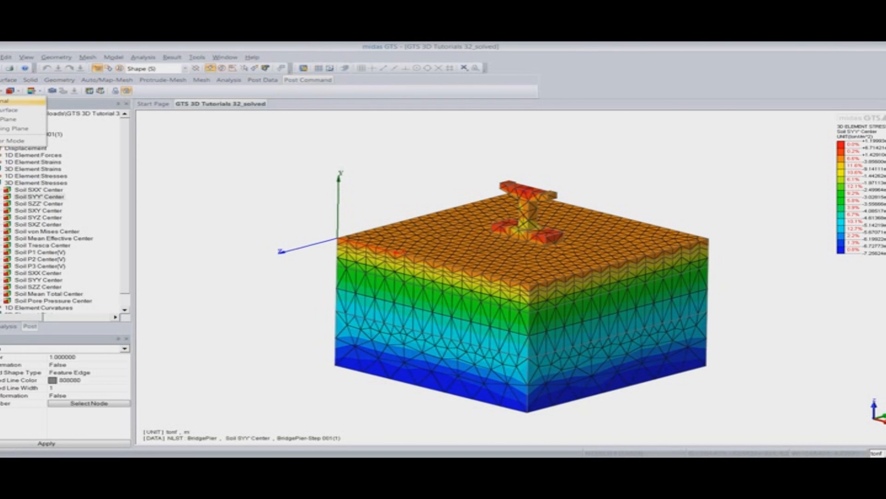
left_click(23, 120)
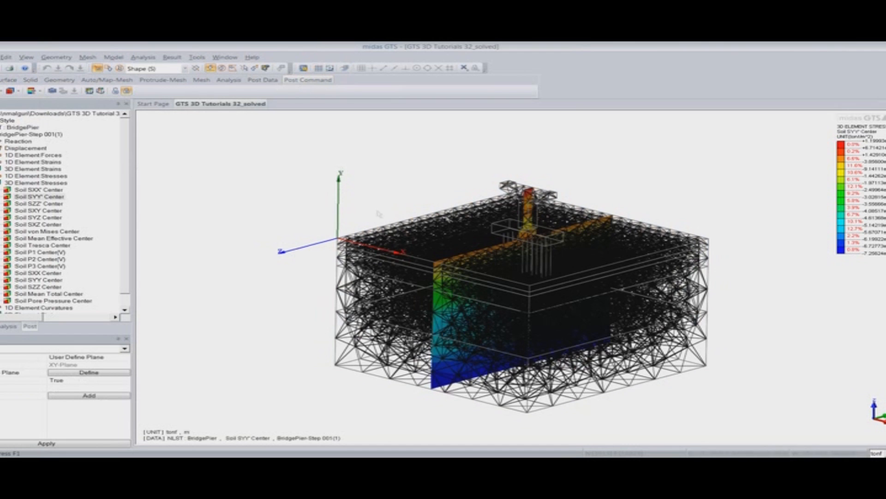
Step: Try the iso surface plot of the Soil SYY' stress and return to the slice plane plot
left_click(18, 91)
left_click(23, 110)
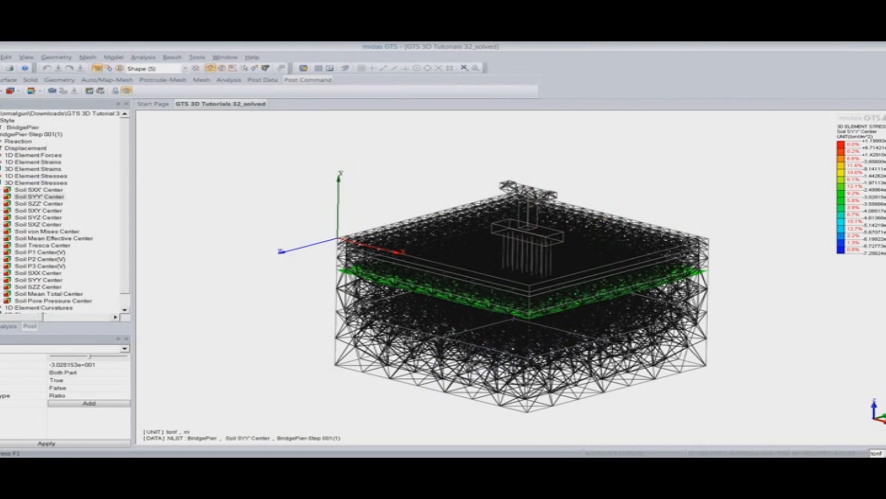
left_click(18, 91)
left_click(23, 119)
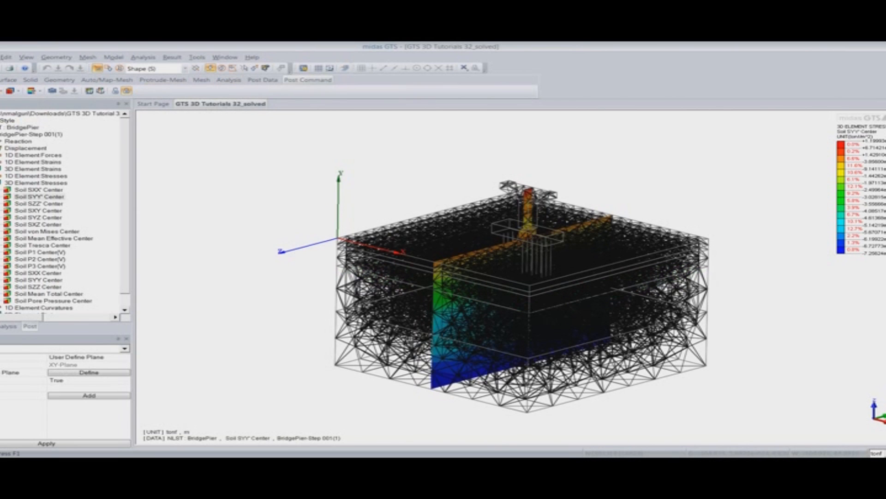
Step: Hide the mesh edges in the slice plot so that only the feature edges outline the model
left_click(18, 91)
left_click(16, 100)
left_click(31, 91)
left_click(21, 106)
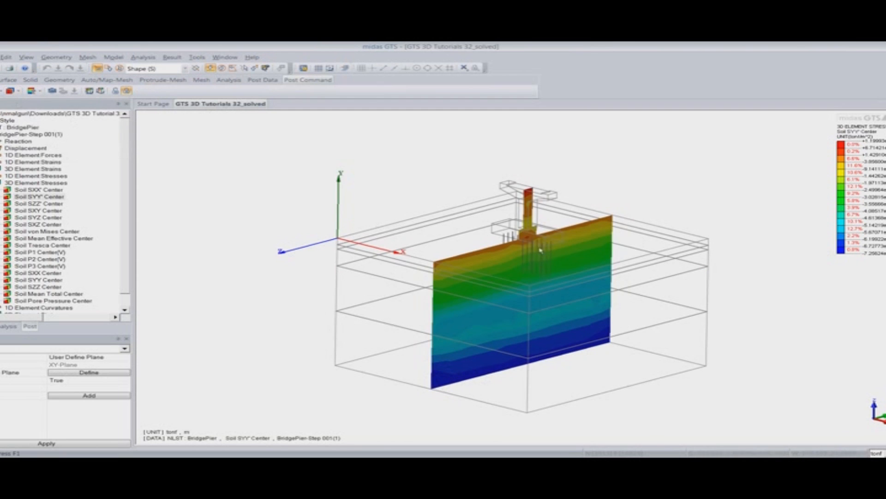
Step: Define the slice plane normal to X and move it along the X axis towards the origin, away from the pier
left_click(97, 373)
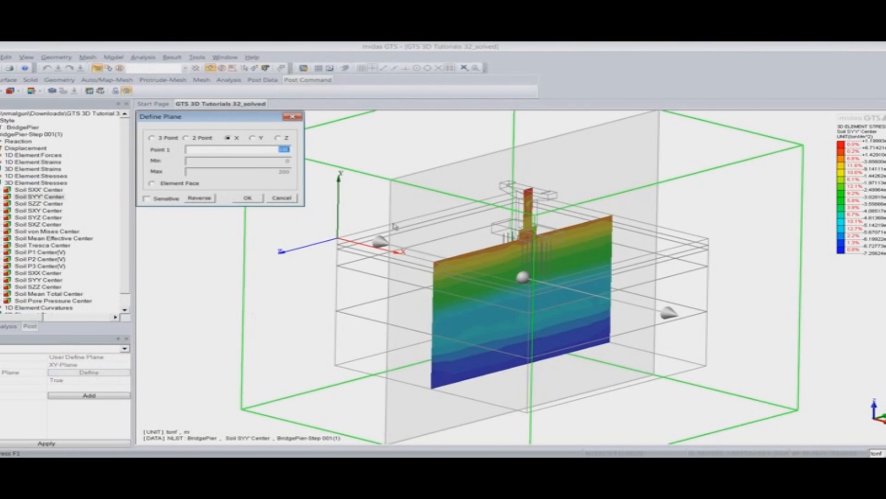
left_click_drag(534, 258, 472, 270)
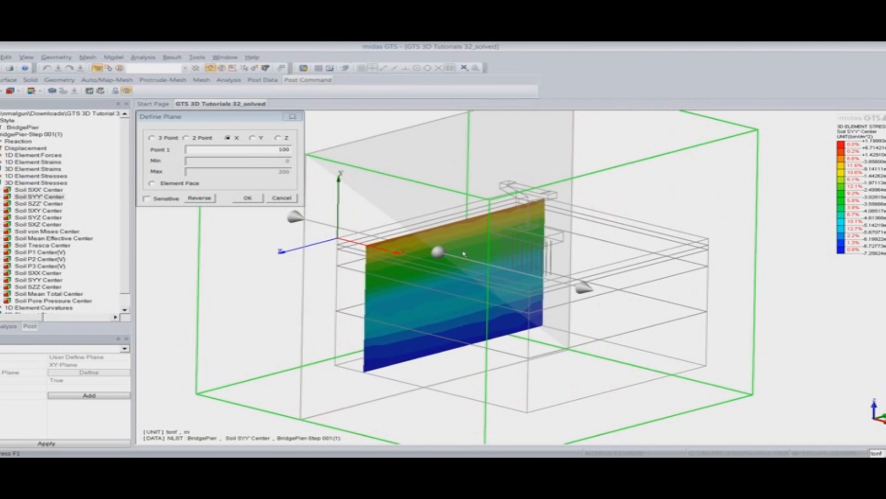
left_click(295, 118)
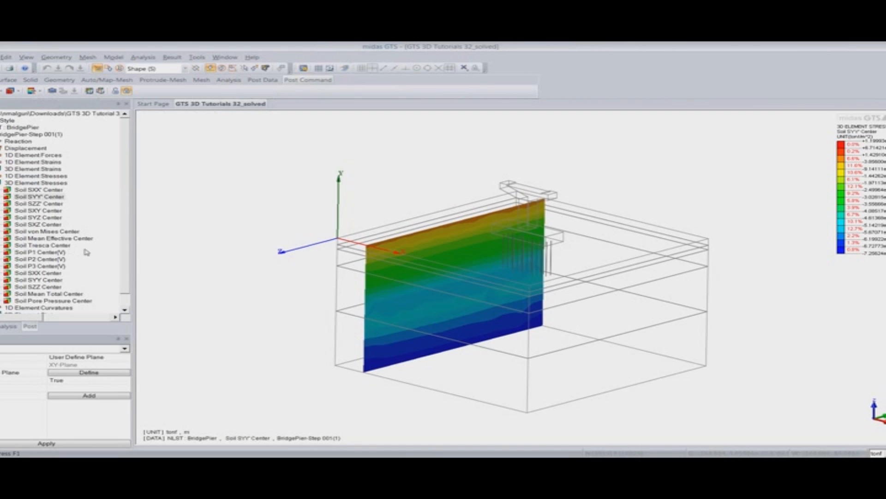
Step: Plot the Soil EZZ Center strain from the 3D element strain results on the slice plane
scroll(116, 240, "down", 1)
double_click(31, 169)
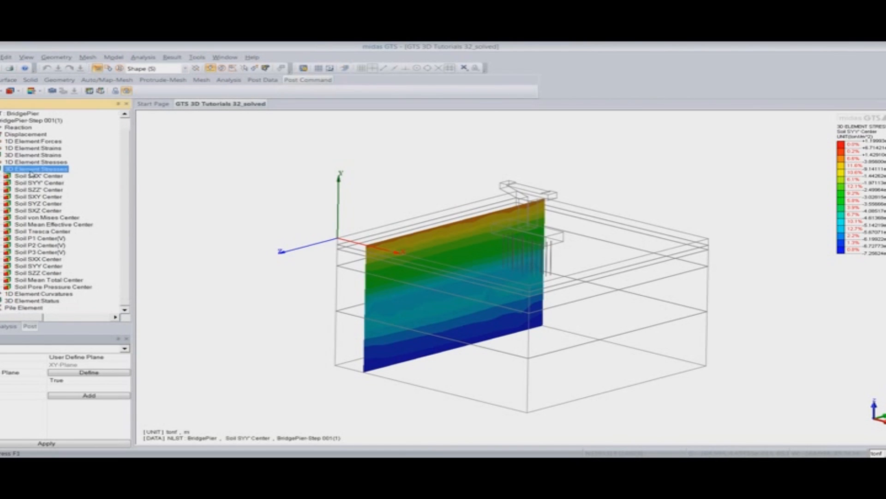
left_click(26, 200)
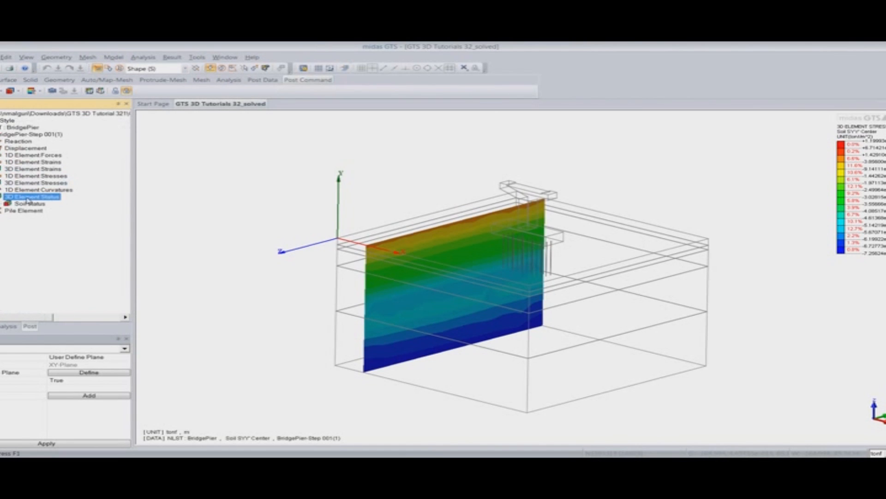
double_click(31, 169)
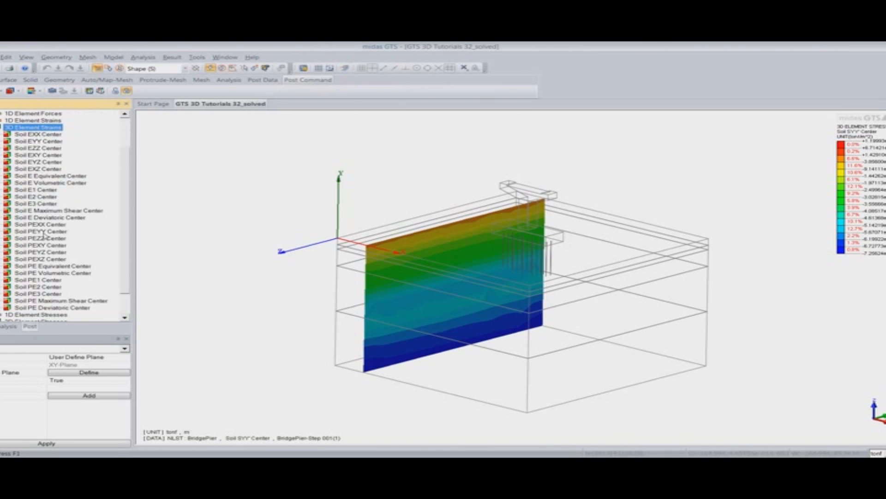
double_click(41, 148)
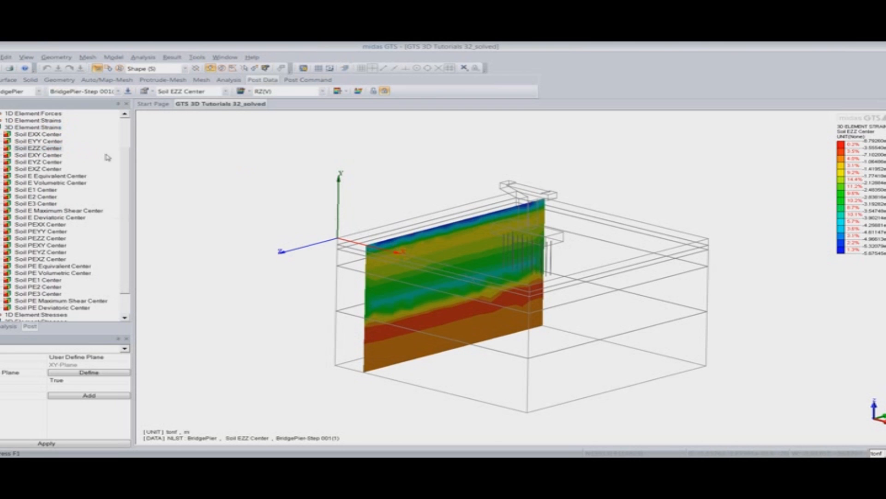
Step: Switch the Soil EZZ strain result from the slice plane to a filled contour plot on the whole model
left_click(0, 80)
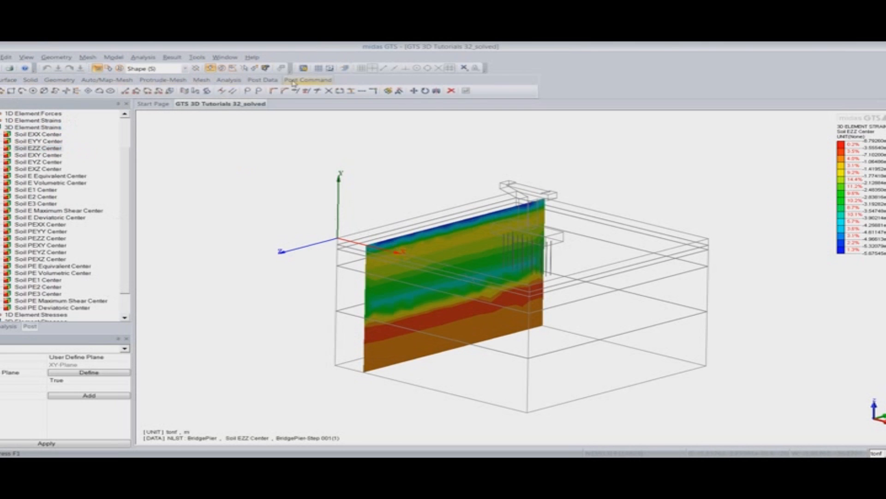
left_click(308, 80)
left_click(11, 91)
left_click(14, 128)
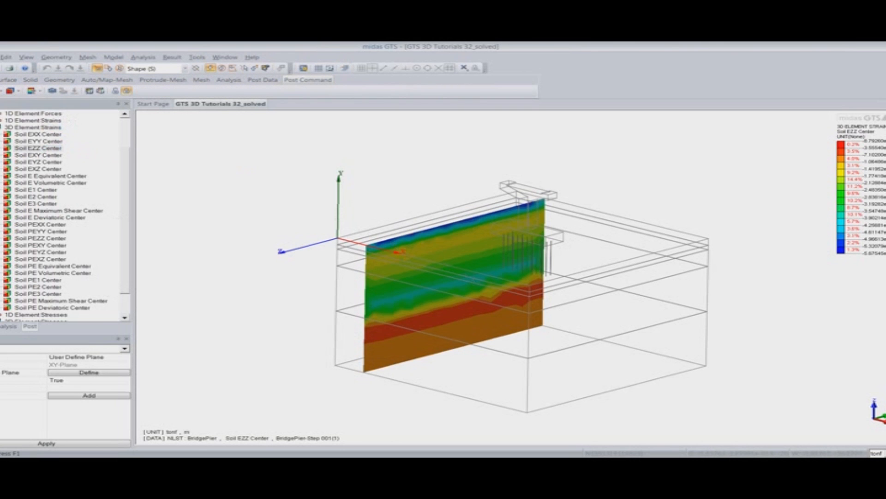
mouse_move(524, 291)
middle_mouse_down()
mouse_move(517, 313)
mouse_move(524, 299)
mouse_move(495, 318)
mouse_move(501, 337)
mouse_move(507, 307)
mouse_move(508, 331)
mouse_move(490, 299)
mouse_move(520, 300)
middle_mouse_up()
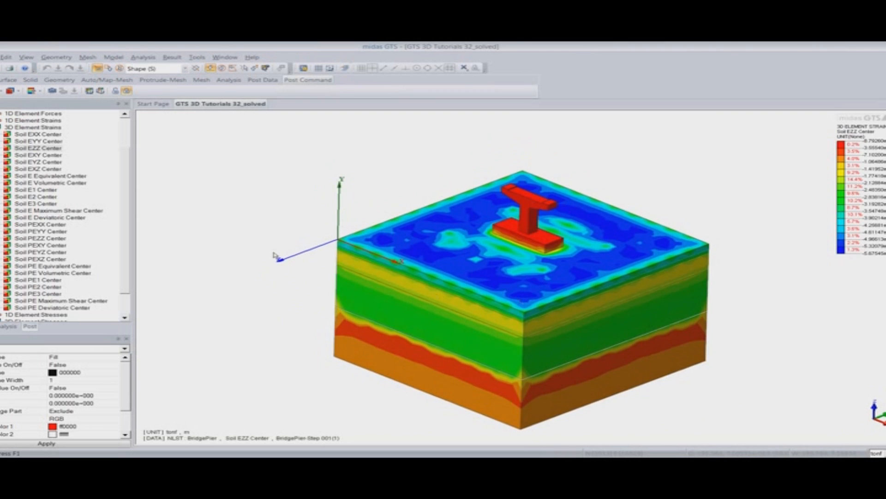
Step: Plot the 1D element forces Beam Fy and Beam My in place of the 3D element strain
double_click(32, 127)
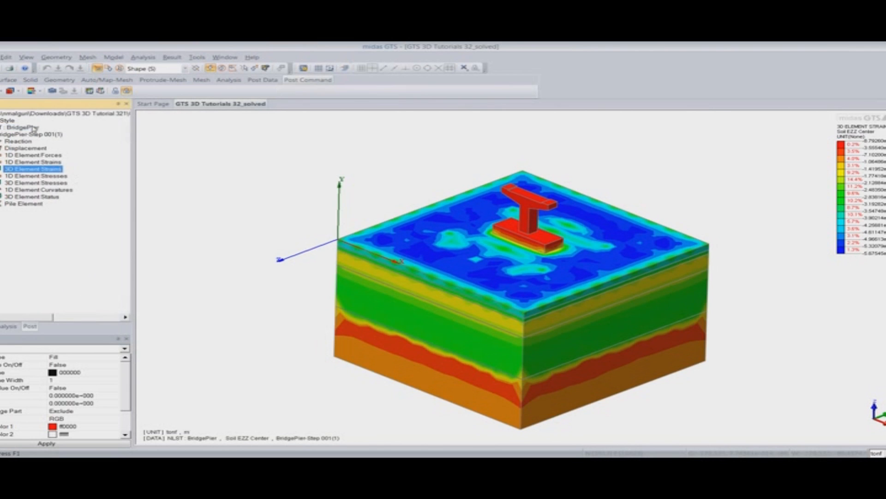
double_click(31, 155)
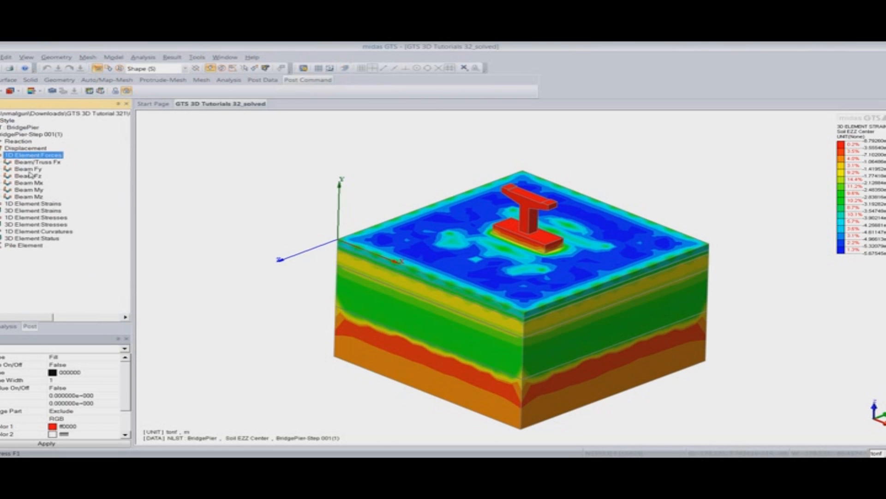
double_click(28, 170)
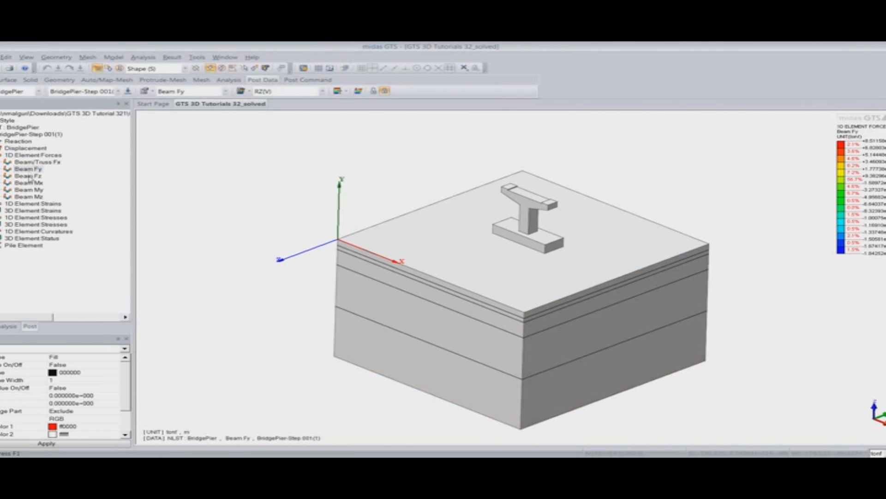
double_click(28, 189)
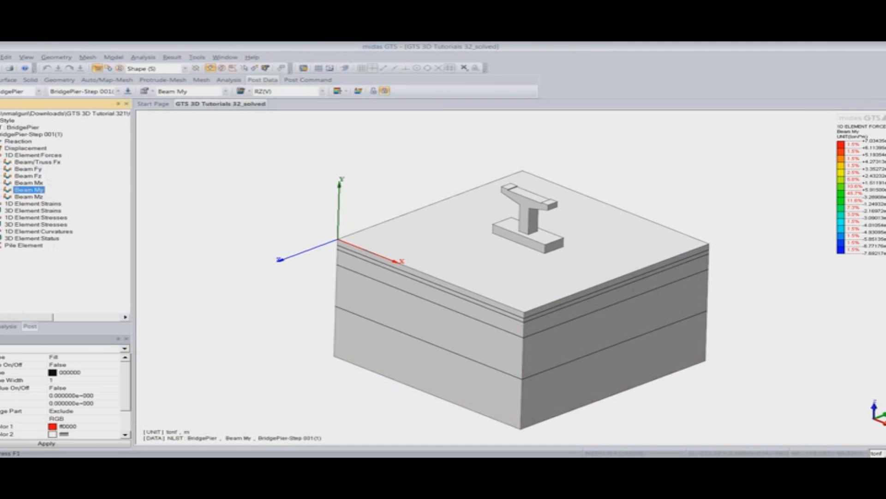
Step: Hide the whole mesh in the model and return to the 1D element force results to plot Beam Fy
left_click(0, 326)
left_click(2, 174)
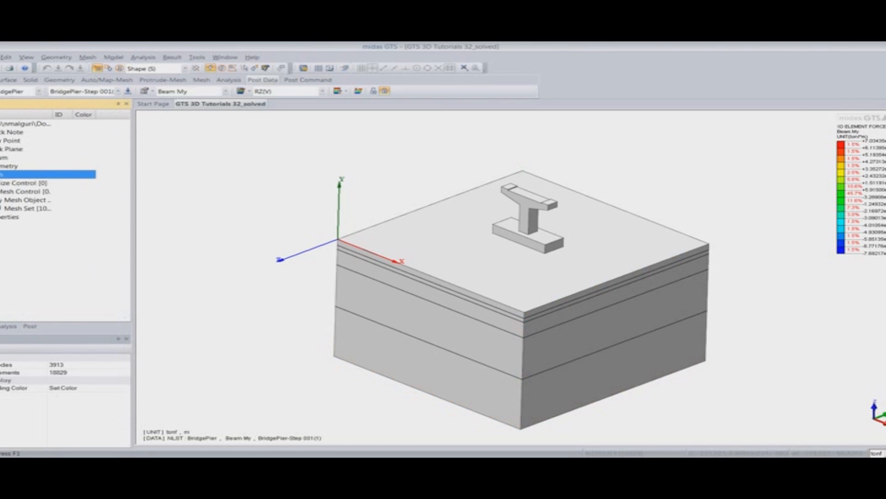
left_click(10, 327)
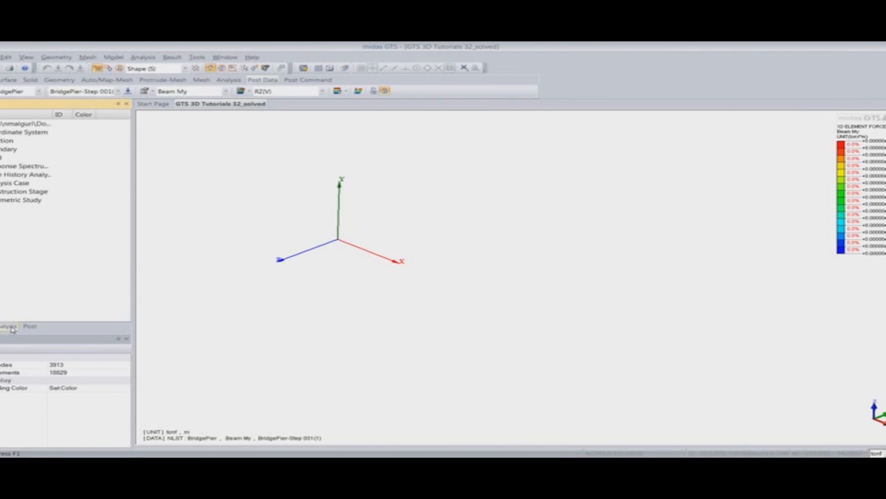
left_click(28, 327)
left_click(29, 172)
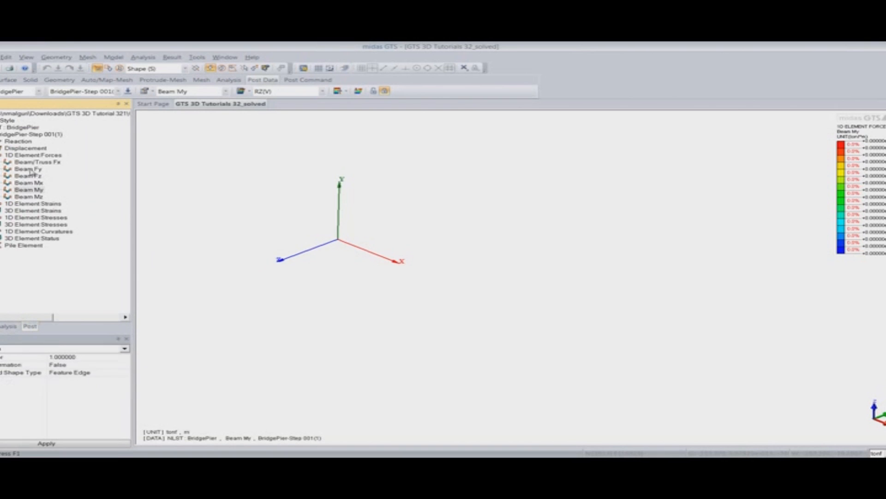
left_click(29, 169)
left_click(28, 176)
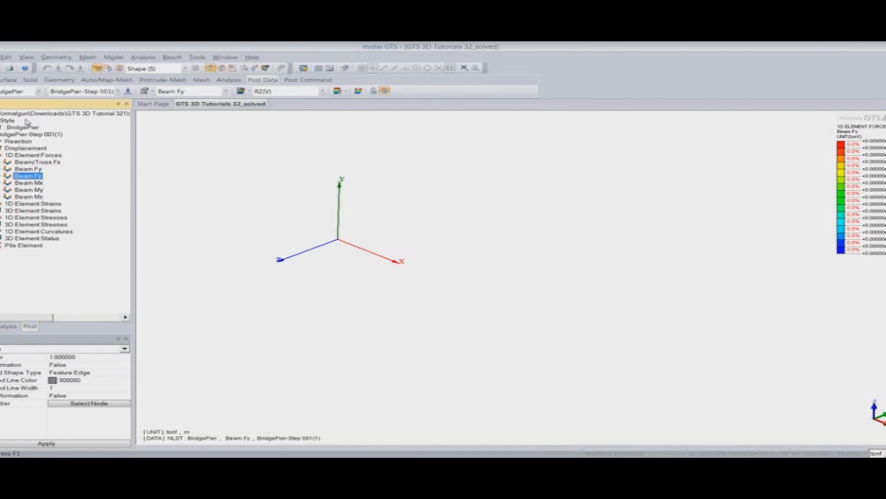
Step: Show only the Piles mesh set so that its 1D force diagrams are displayed alone
left_click(0, 326)
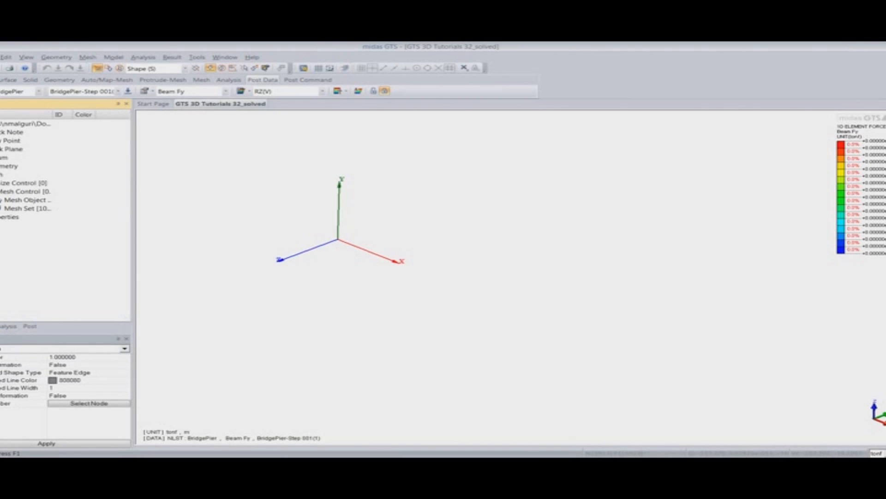
left_click(1, 209)
left_click(2, 276)
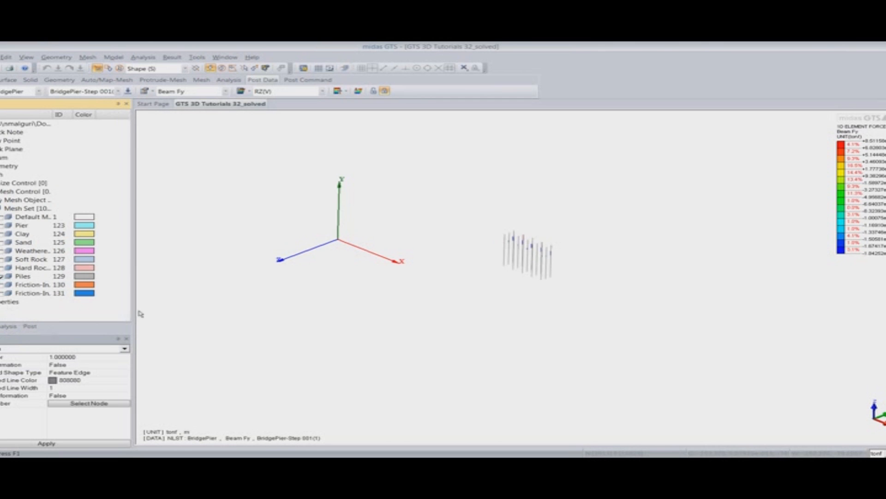
left_click(30, 326)
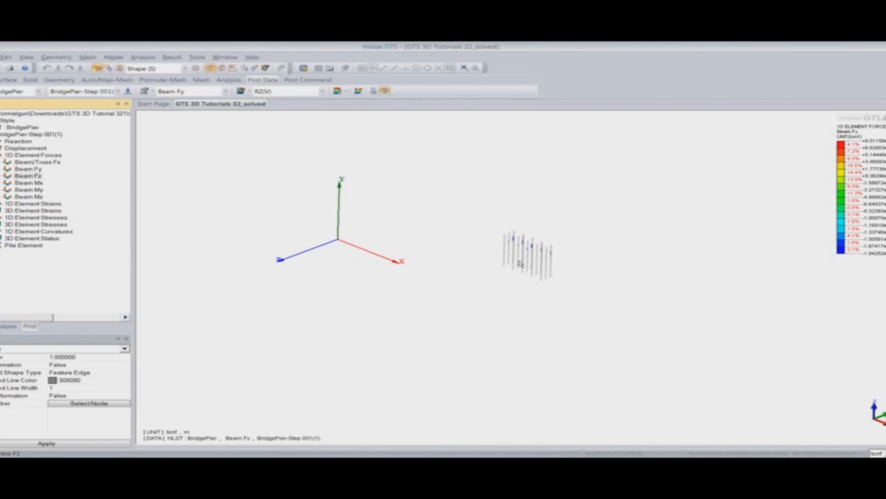
scroll(520, 264, "up", 6)
scroll(546, 247, "down", 2)
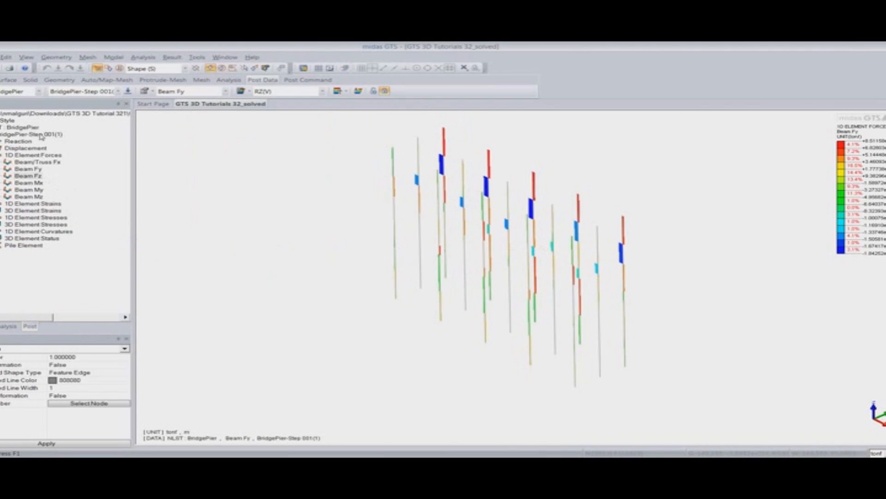
Step: Plot the Beam My bending moment on the piles and examine it from a slightly different angle
left_click(34, 192)
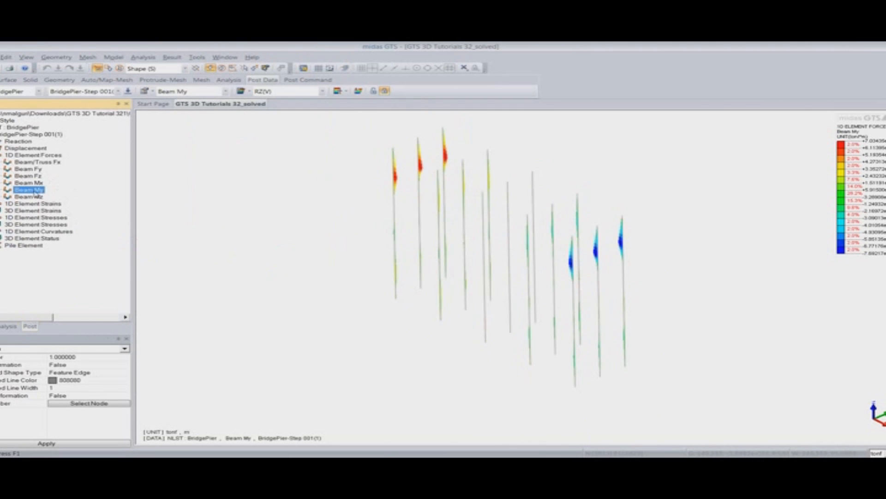
middle_click_drag(479, 260, 513, 242)
left_click(270, 246)
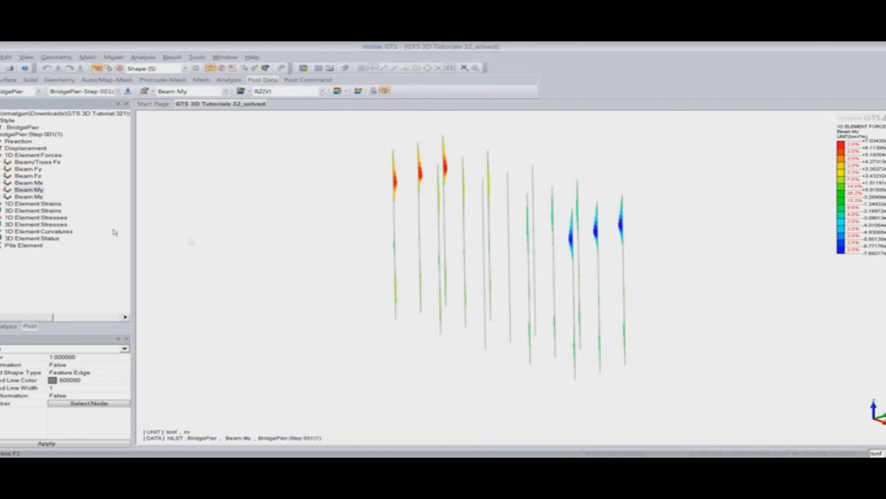
Step: Review the pile forces and moments in turn: Beam/Truss Fx, Beam Fy, Fz, Mx, My and Mz
left_click(41, 162)
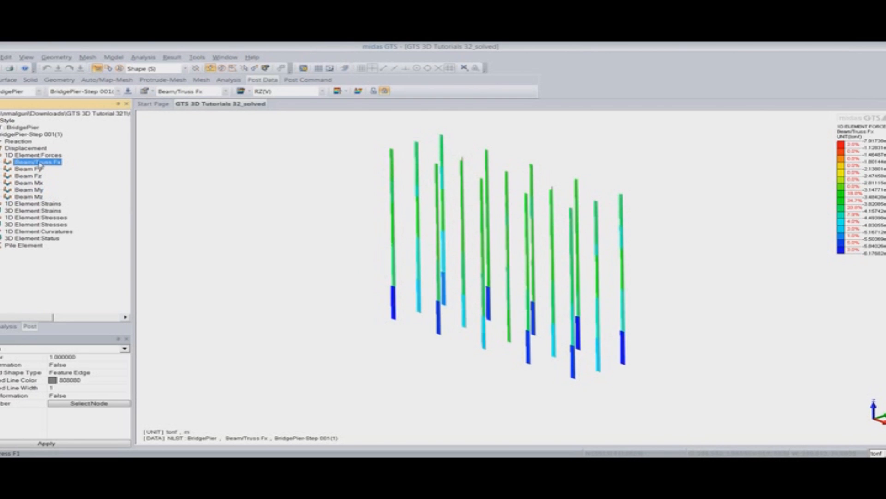
left_click(31, 170)
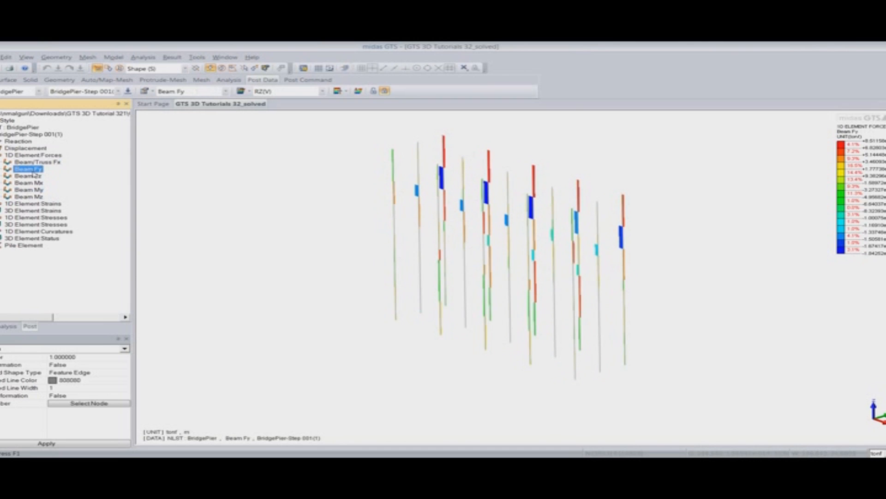
left_click(33, 176)
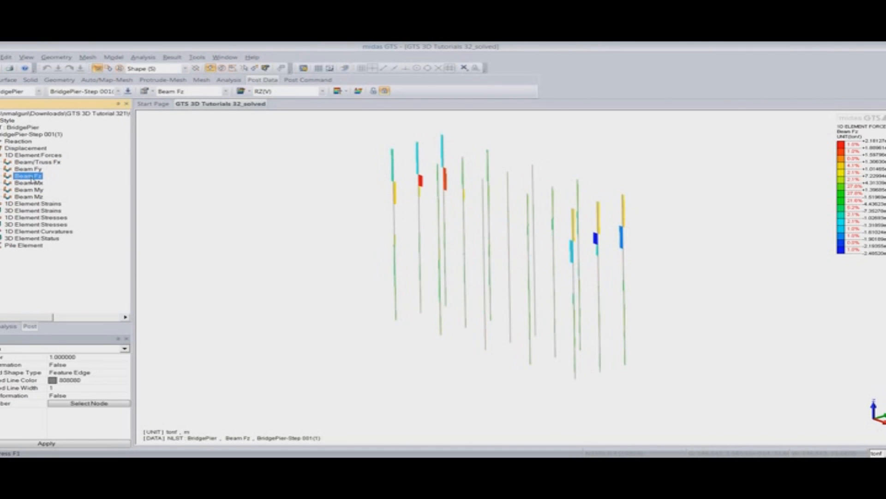
left_click(32, 184)
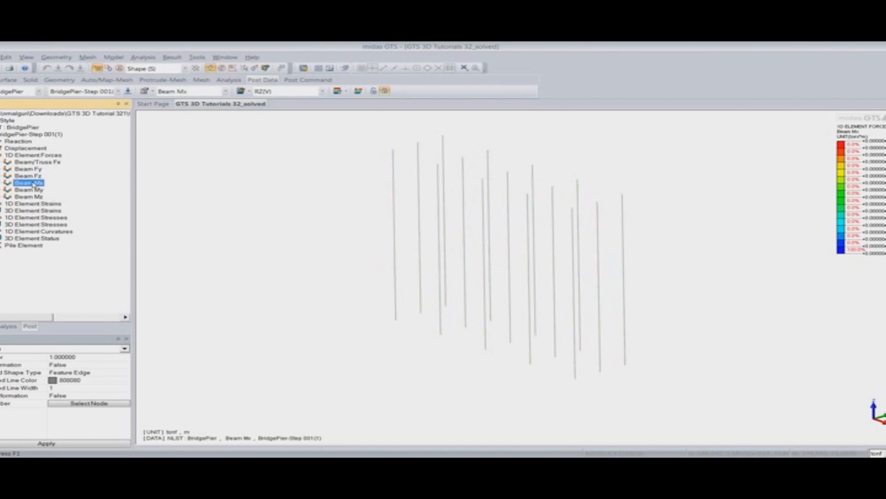
left_click(31, 190)
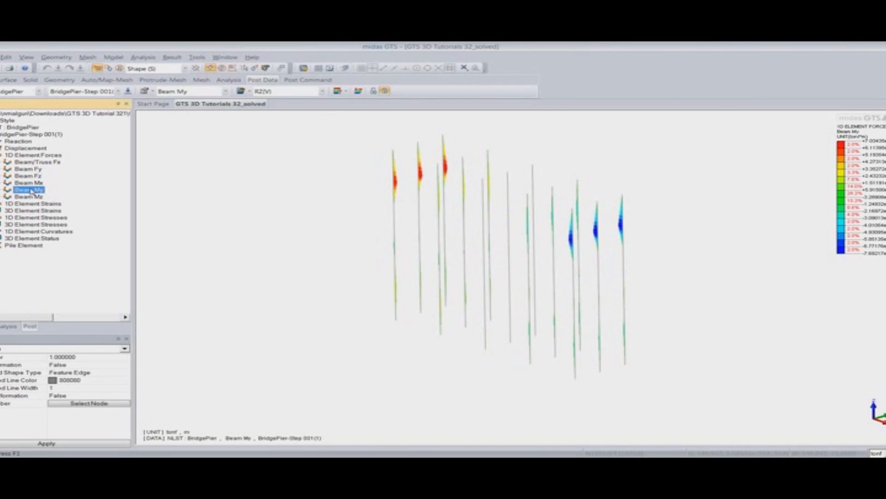
left_click(28, 197)
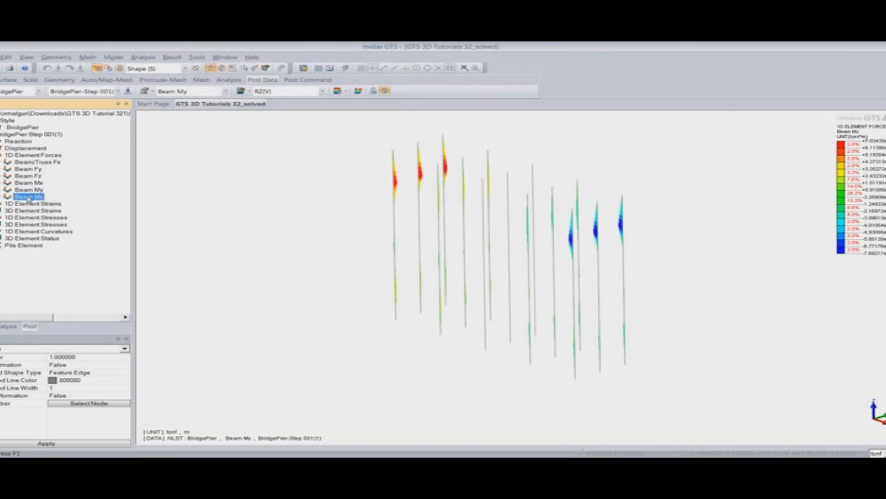
Step: Check the 1D element strains of the piles for Fiber 1 and Fiber 2, Gxy and Gxz
double_click(37, 156)
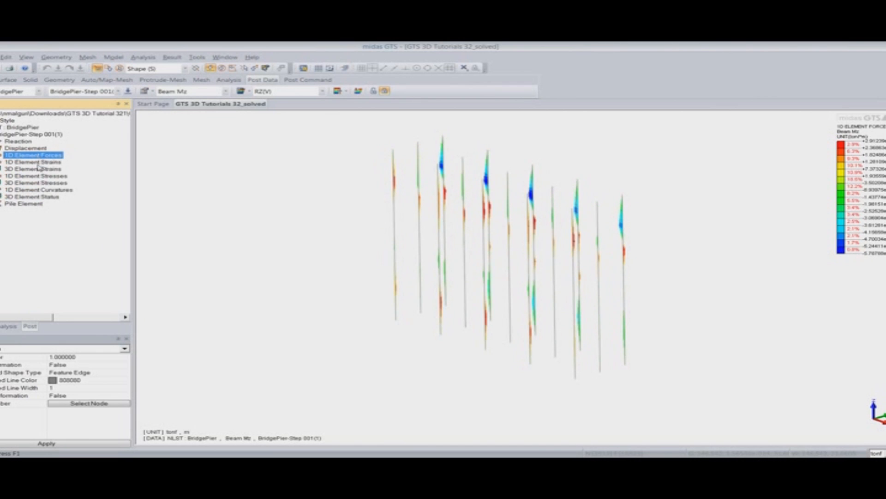
double_click(37, 162)
left_click(31, 176)
left_click(30, 182)
left_click(31, 196)
left_click(30, 203)
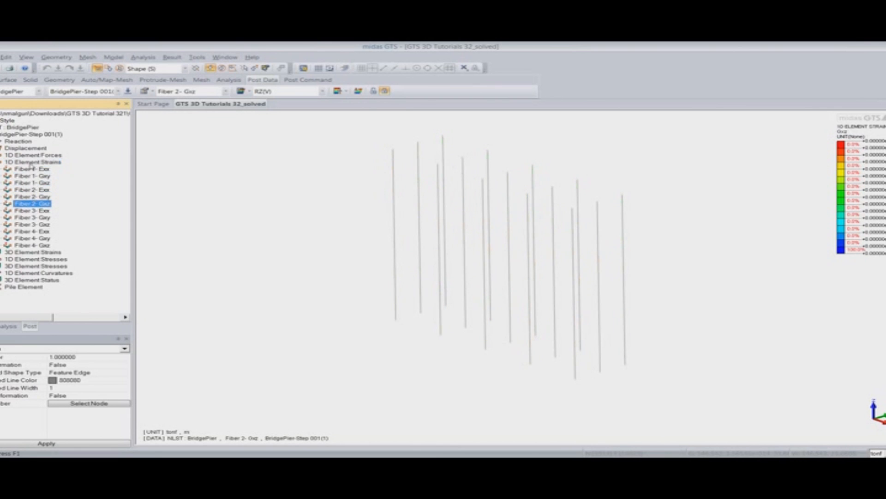
double_click(31, 162)
Step: Return to the 1D element forces and plot the Beam Mz bending moment on the piles
left_click(34, 156)
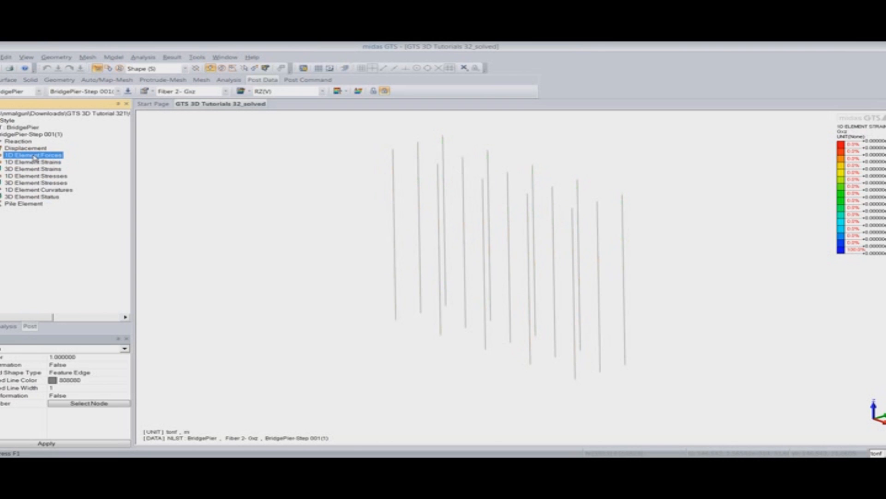
double_click(34, 156)
left_click(30, 197)
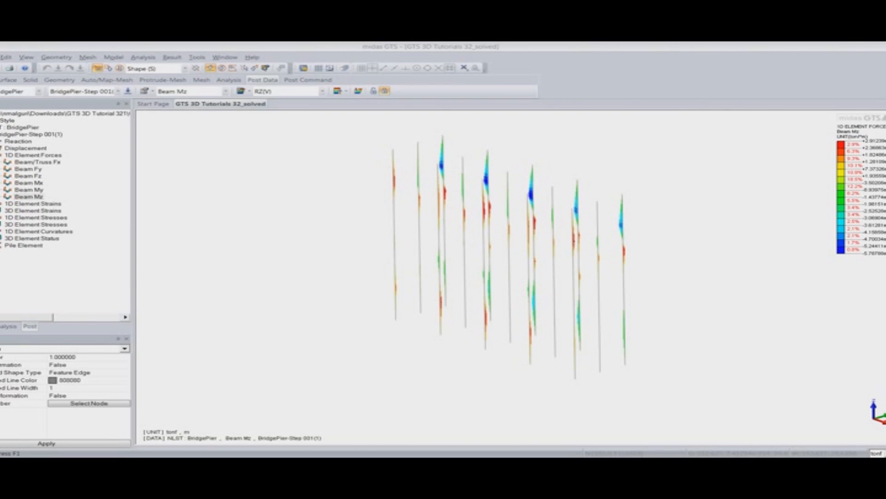
Step: Review the pile element results: Total Slip Displacement x, Opening Displacement in local y and z, and Shear Force along Interface x
double_click(11, 246)
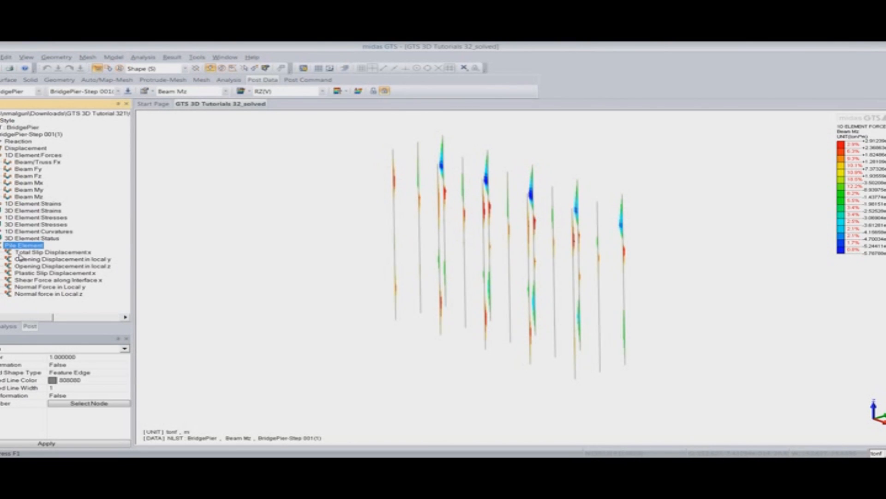
left_click(19, 254)
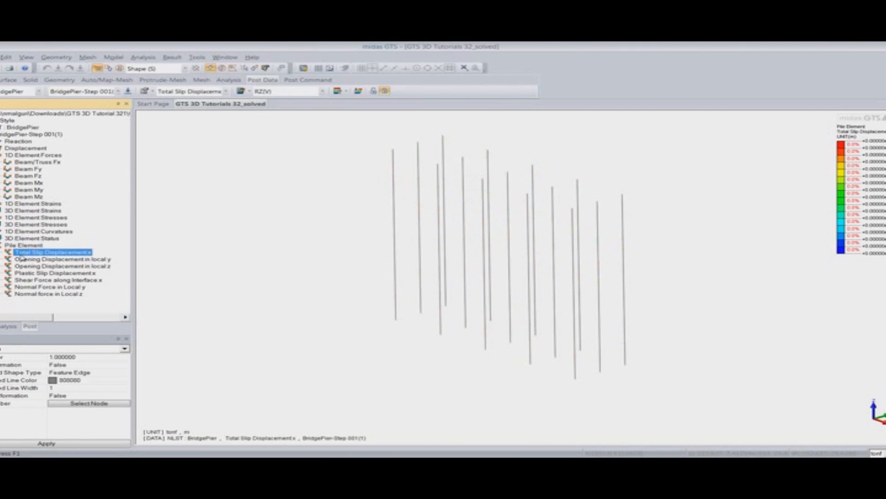
left_click(50, 259)
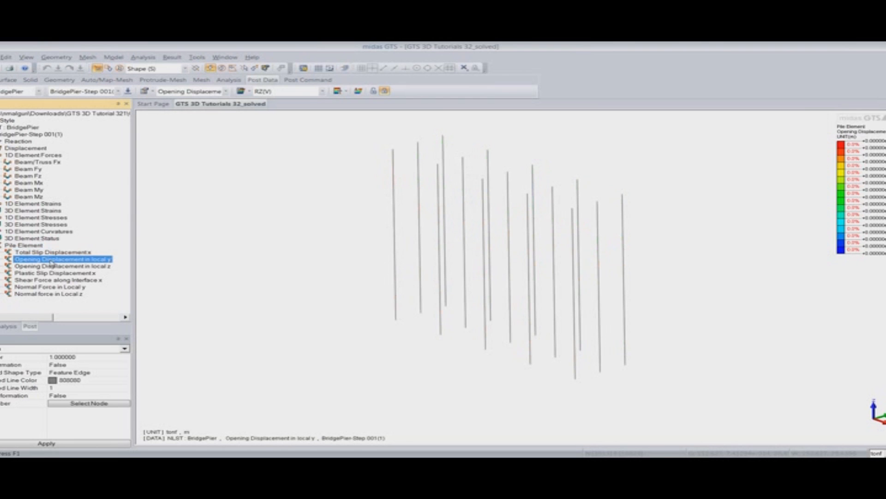
left_click(52, 267)
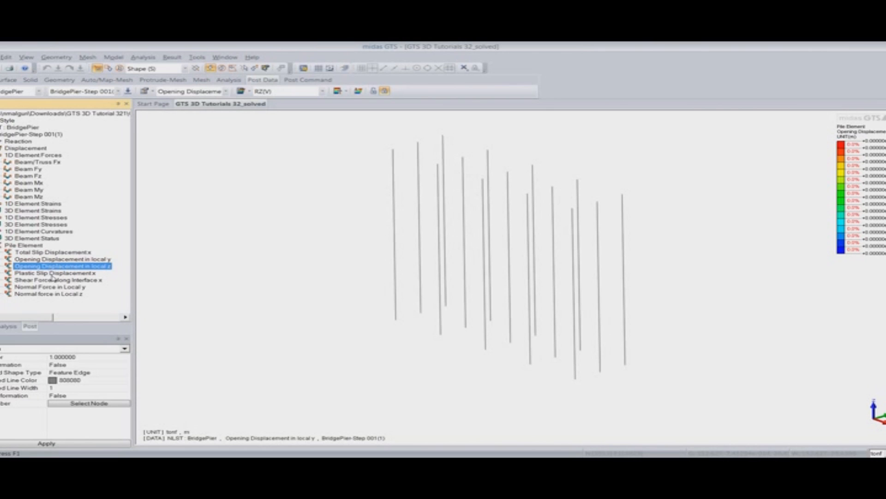
left_click(57, 281)
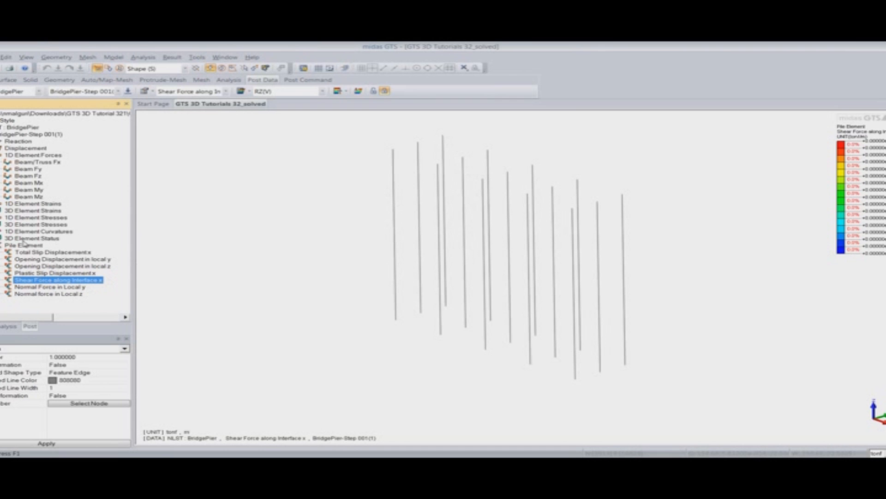
middle_click_drag(485, 281, 400, 269)
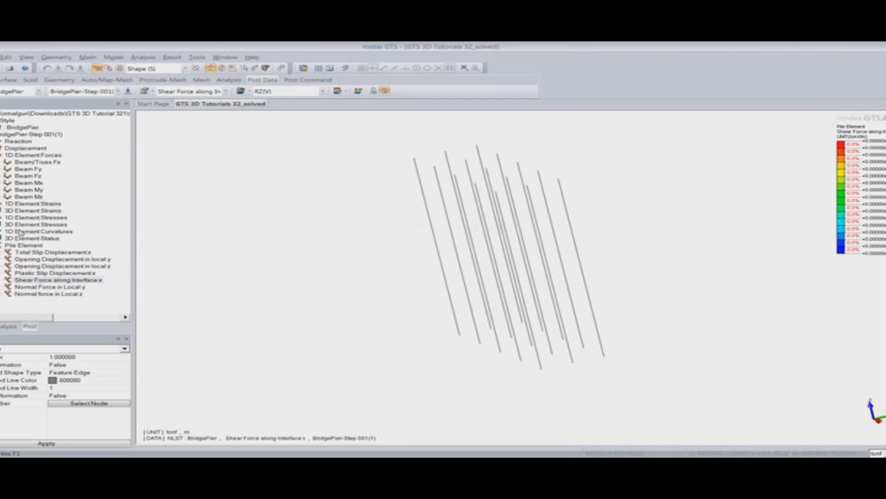
Step: Show all mesh sets again and display the whole pier and soil model in isometric view
left_click(7, 326)
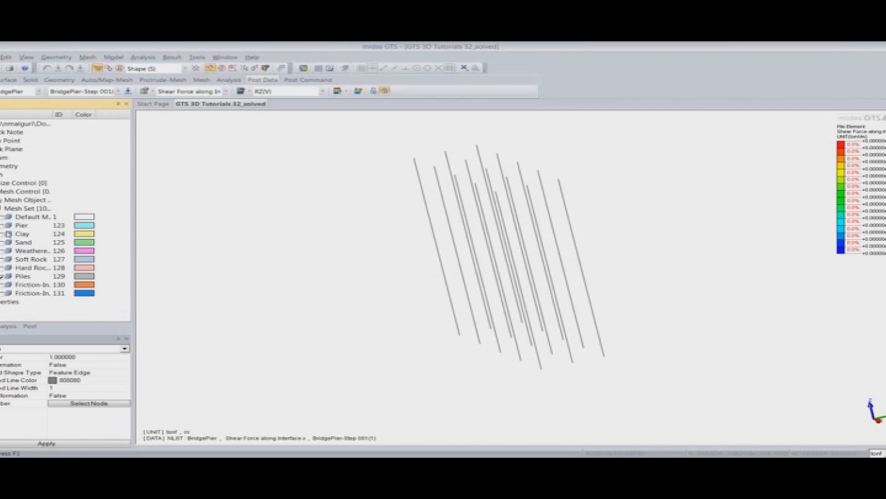
left_click(0, 209)
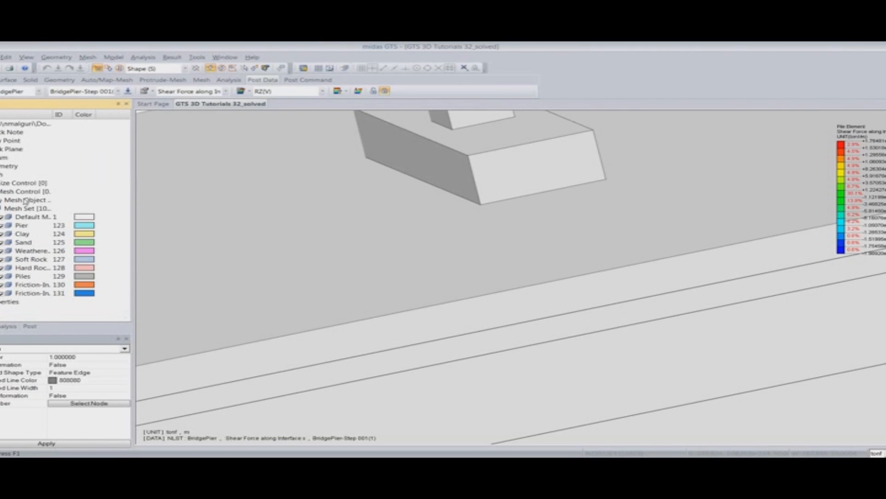
middle_click_drag(368, 226, 366, 251)
scroll(369, 251, "down", 2)
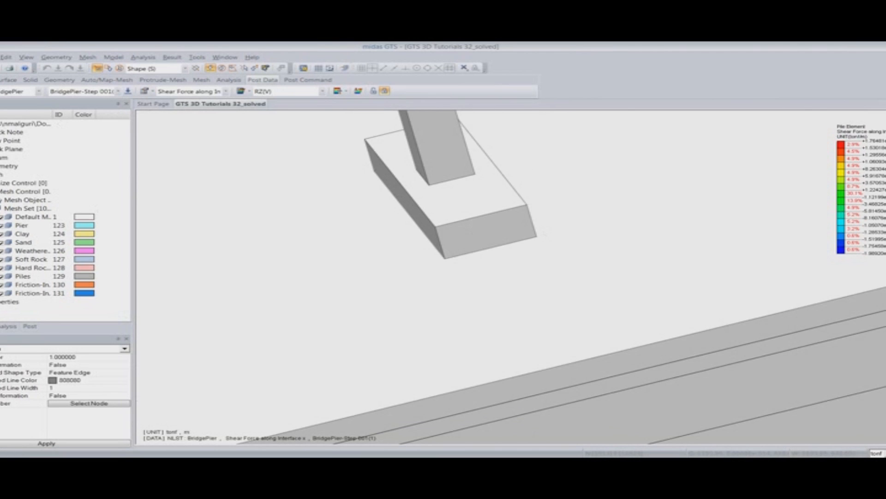
left_click(885, 194)
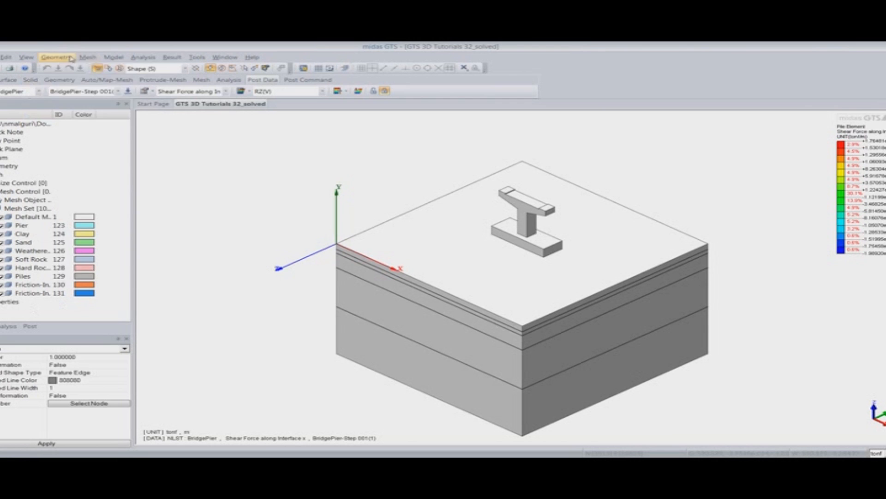
Step: Open the Pile Interface property from the model's property list for modification
left_click(87, 57)
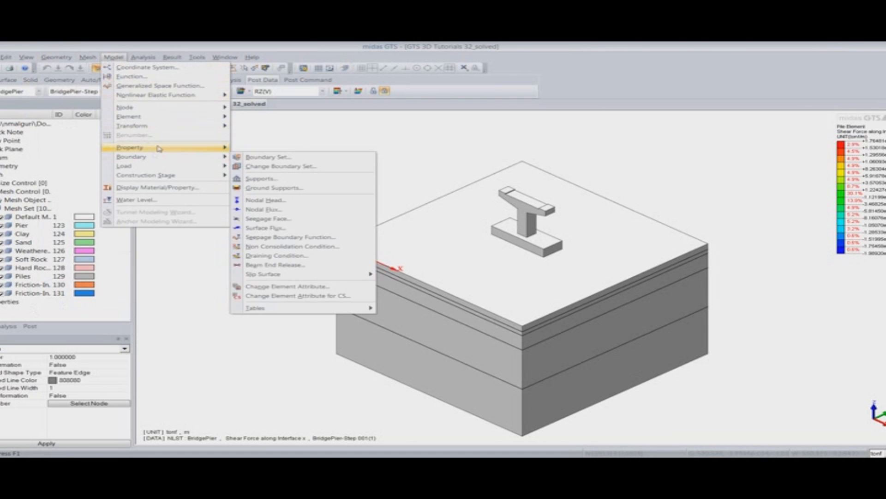
left_click(256, 167)
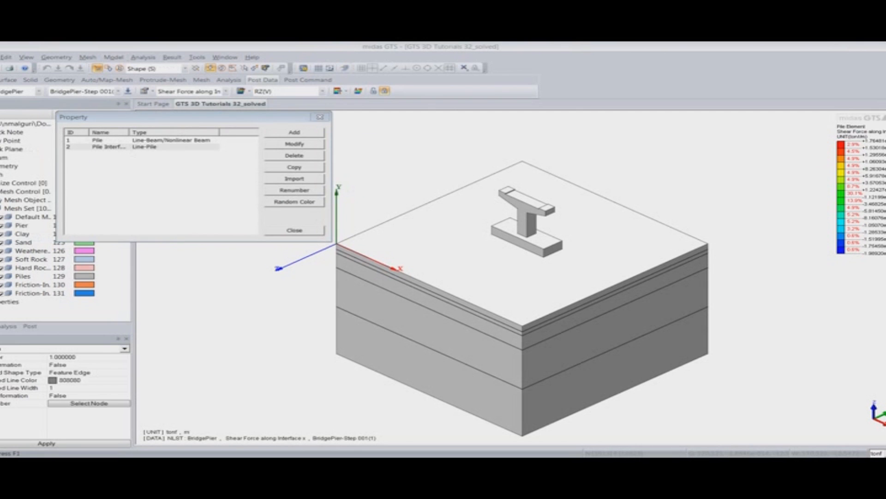
double_click(109, 146)
left_click_drag(410, 206, 375, 106)
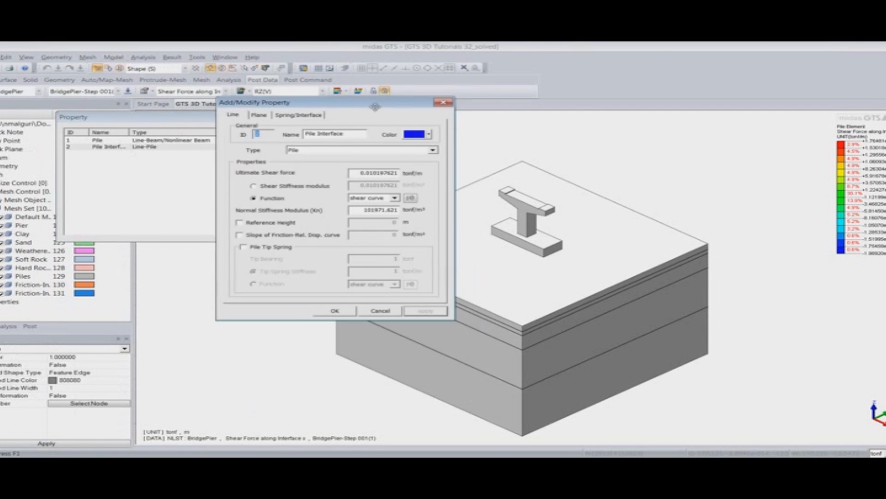
Step: Start a new function for the pile interface's shear behaviour and set its variable to Z
left_click(410, 199)
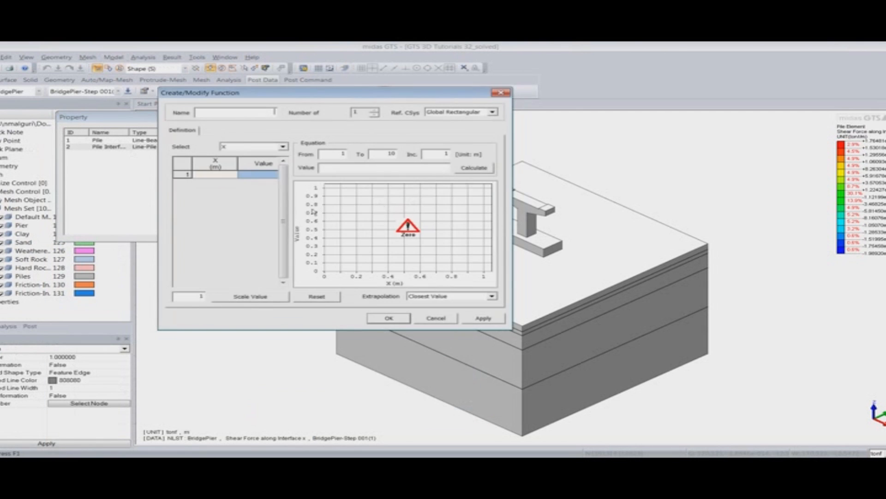
left_click(501, 93)
left_click(395, 198)
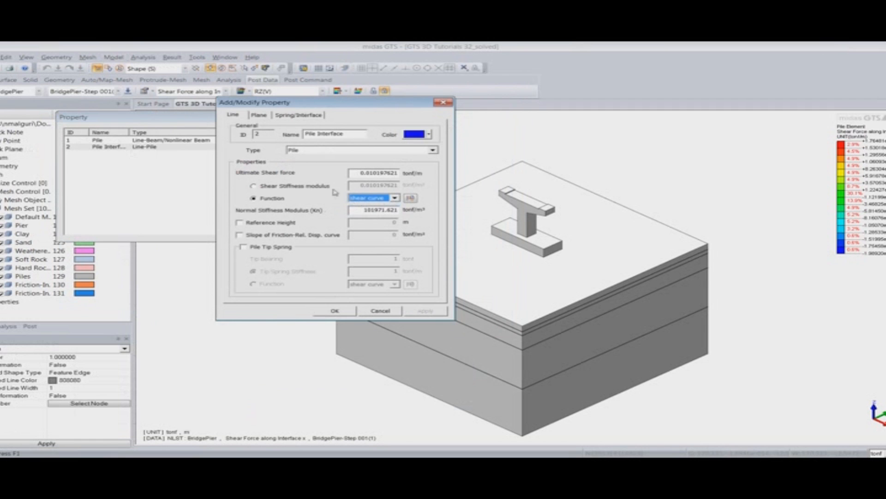
left_click(410, 198)
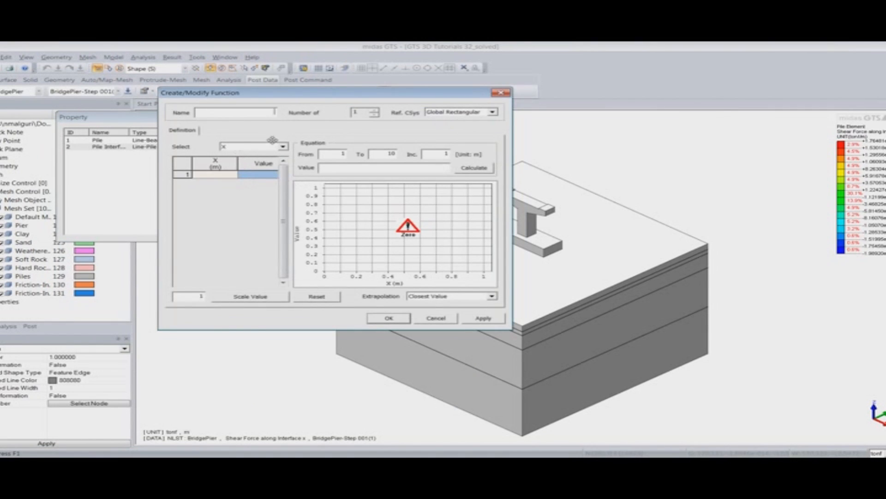
left_click(259, 152)
left_click(251, 168)
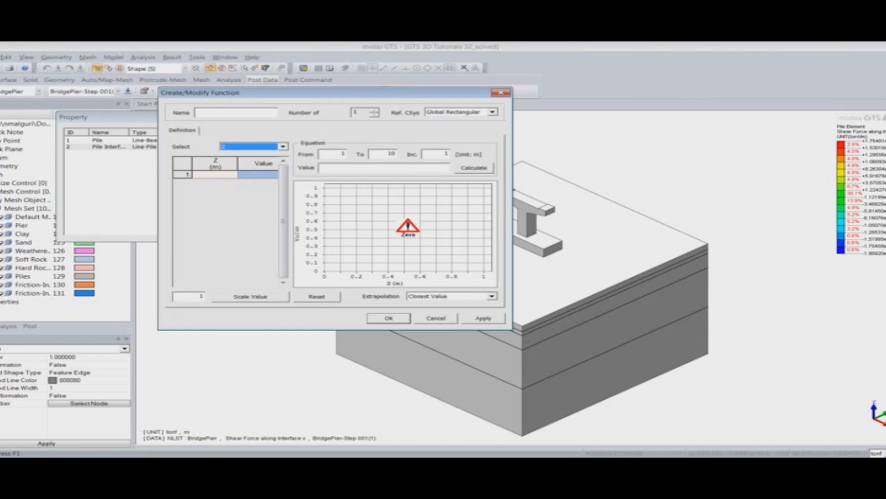